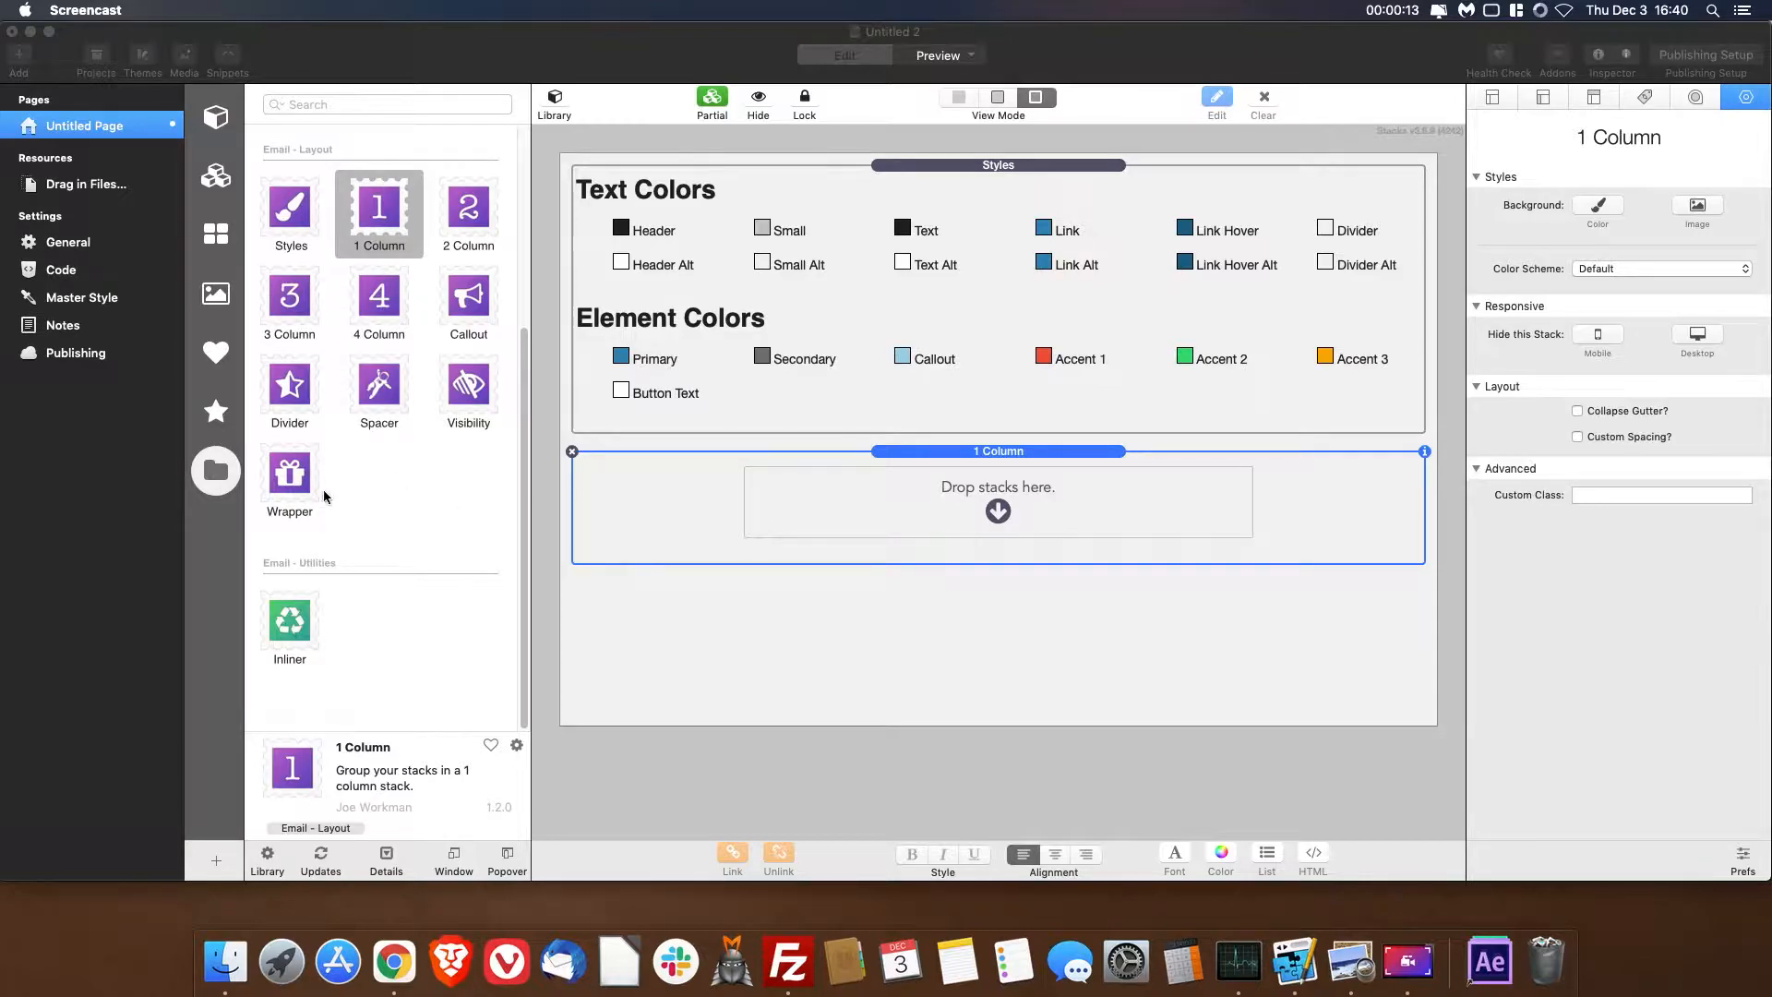
- Insert an Image stack in the 1 Column, centred on desktop and mobile, and paste the warehoused logo.png address as its source
{"action": "scroll", "coordinate": [329, 467], "scroll_direction": "up", "scroll_amount": 5}
{"action": "left_click_drag", "start_coordinate": [274, 212], "coordinate": [821, 492]}
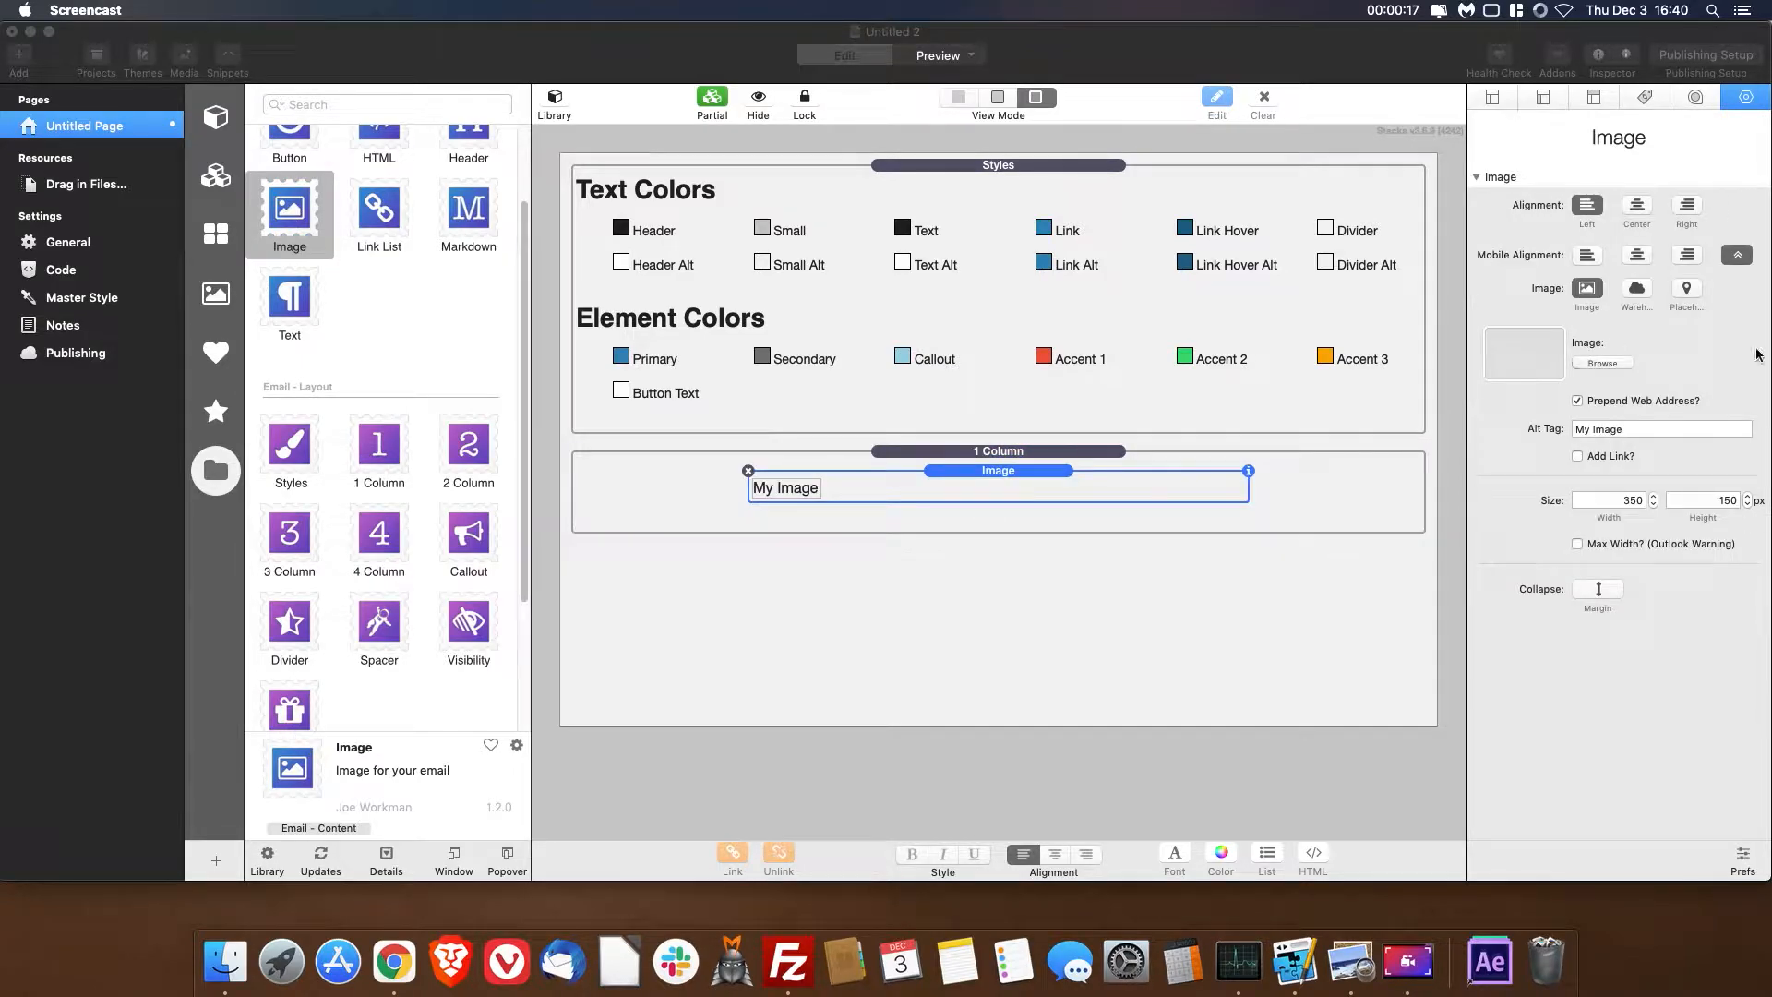
{"action": "left_click", "coordinate": [1636, 289]}
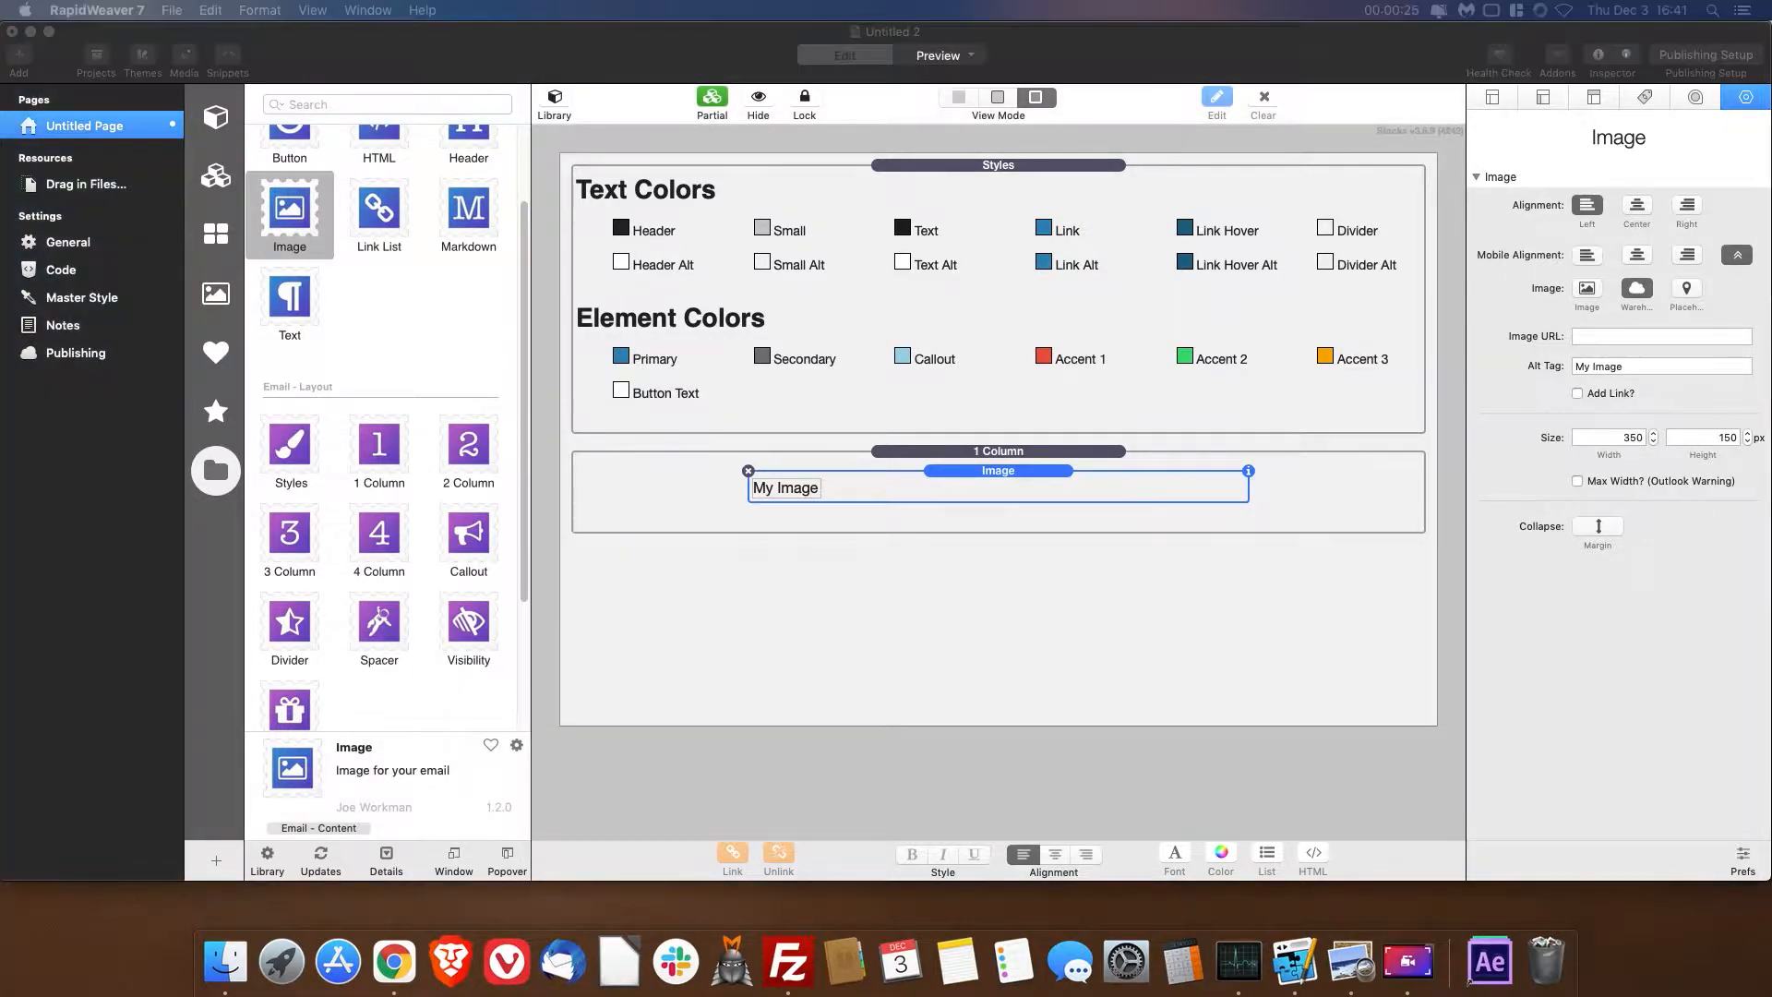
{"action": "left_click", "coordinate": [1628, 337]}
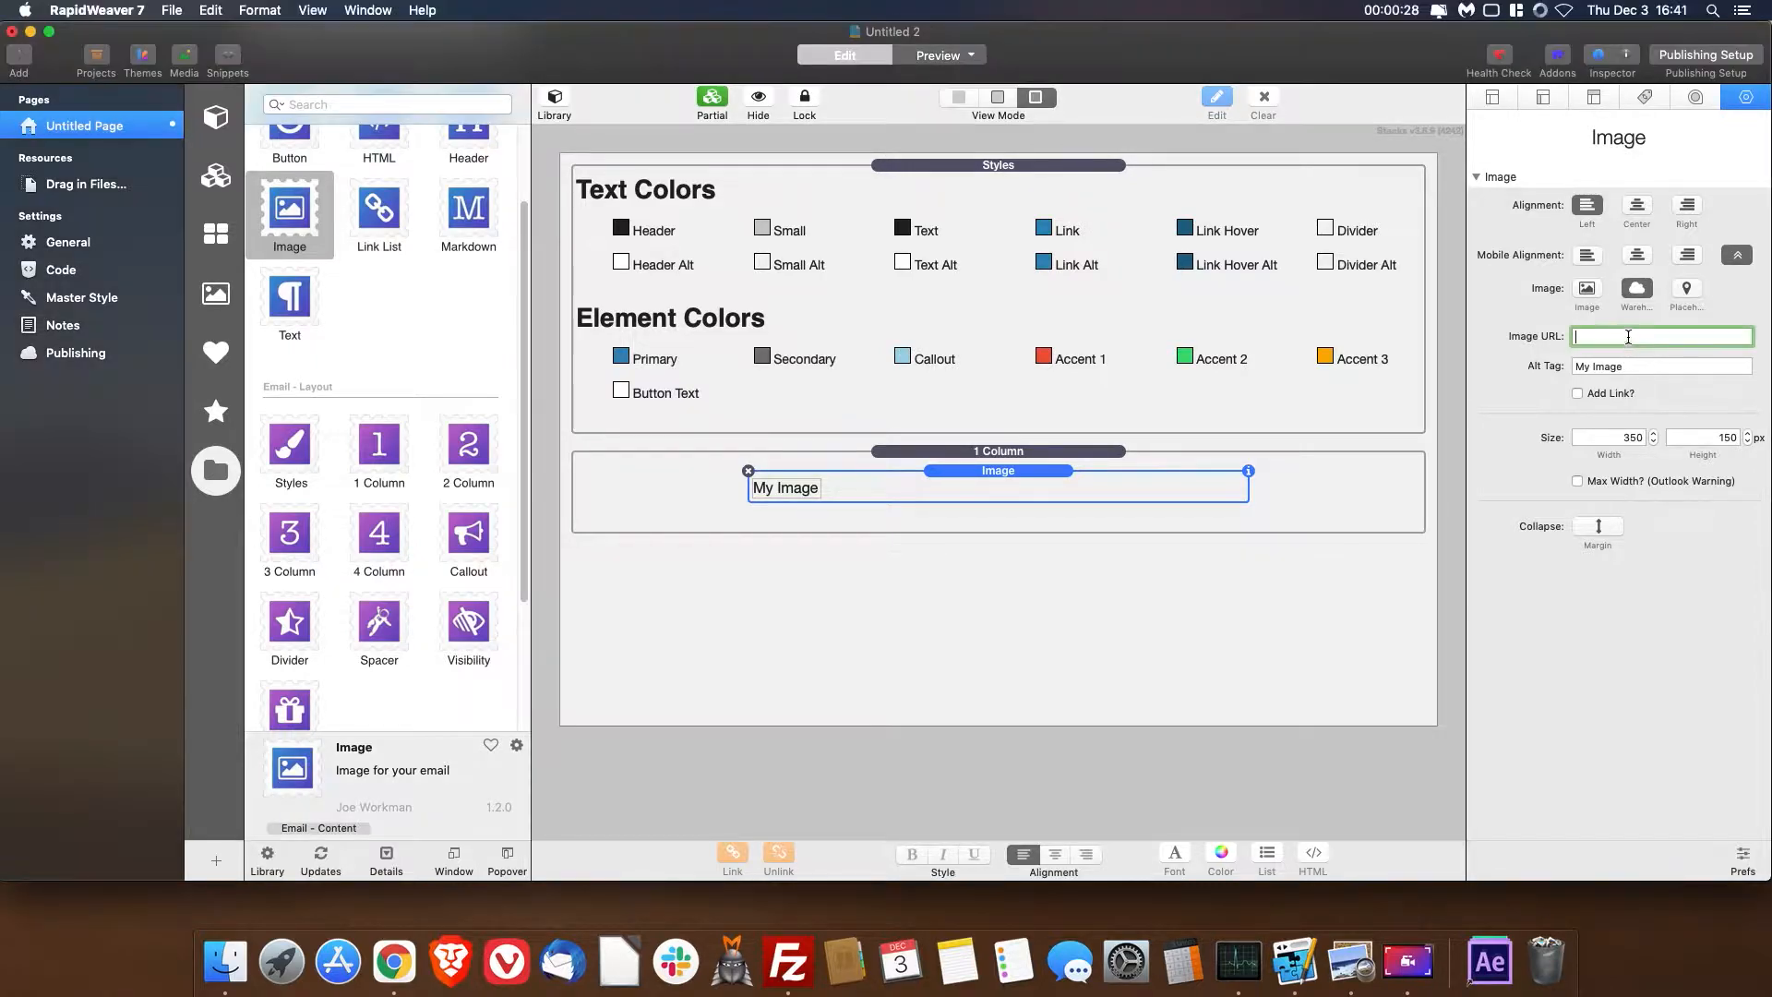
{"action": "left_click", "coordinate": [1636, 257]}
{"action": "left_click", "coordinate": [1636, 205]}
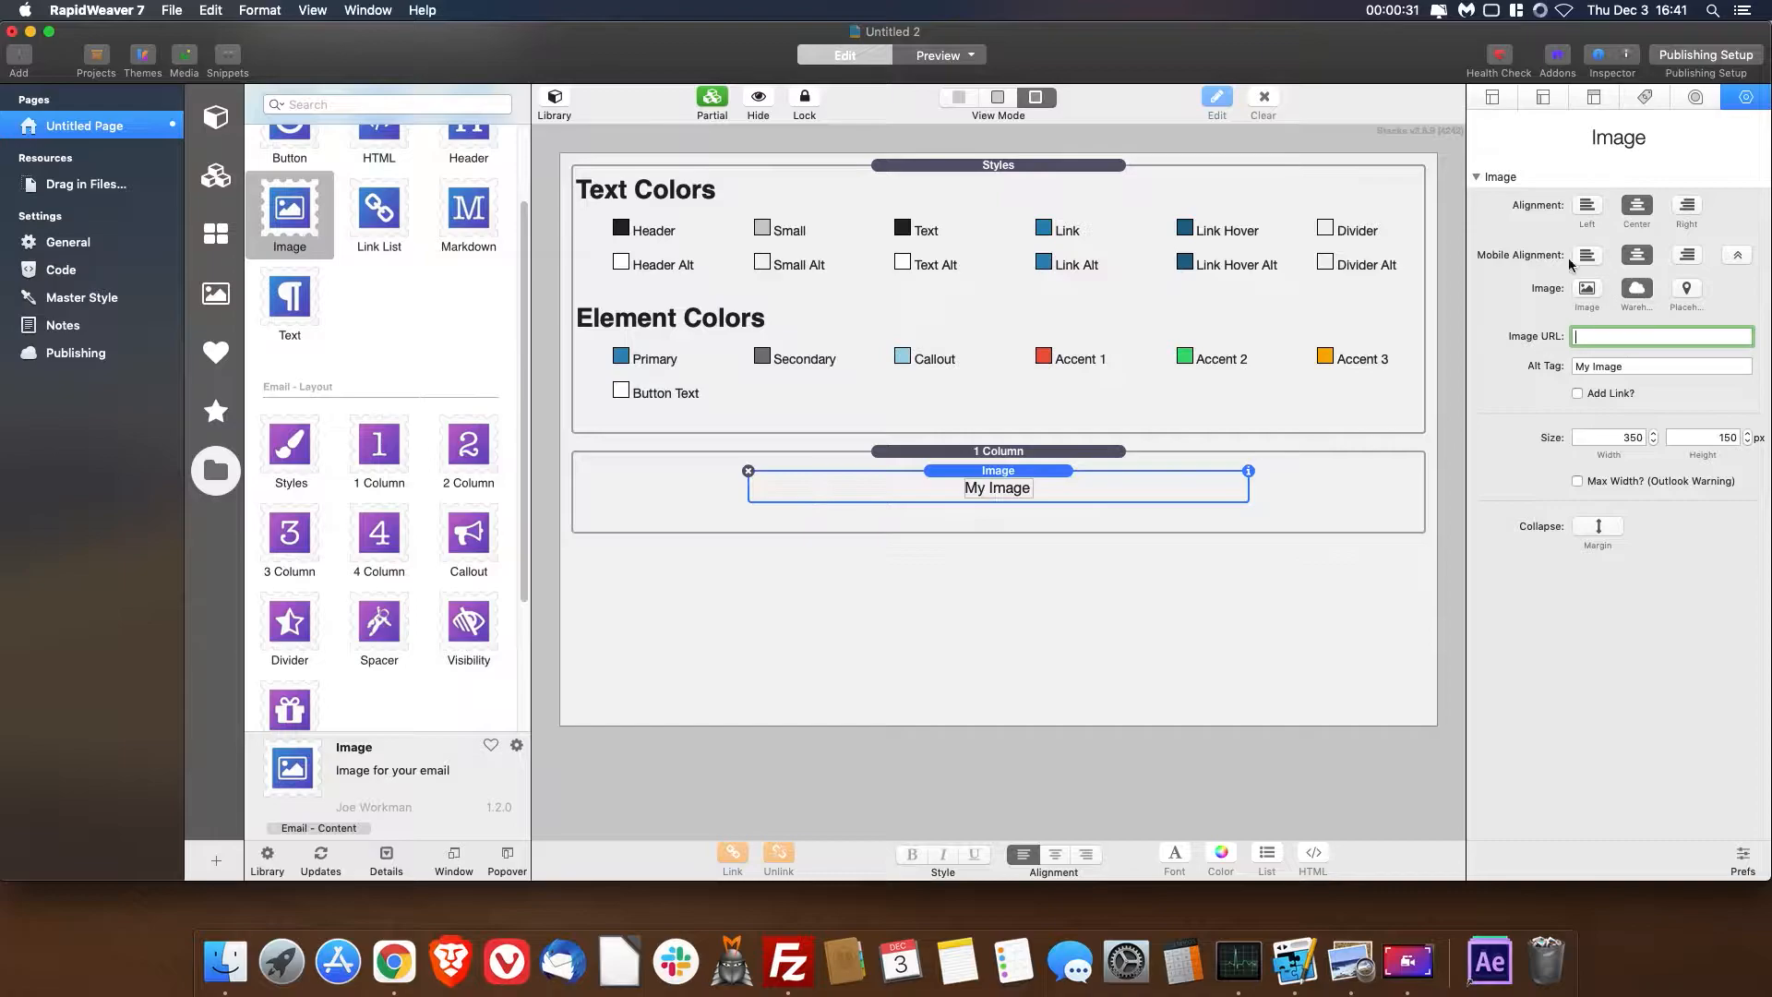
{"action": "key", "text": "cmd+v"}
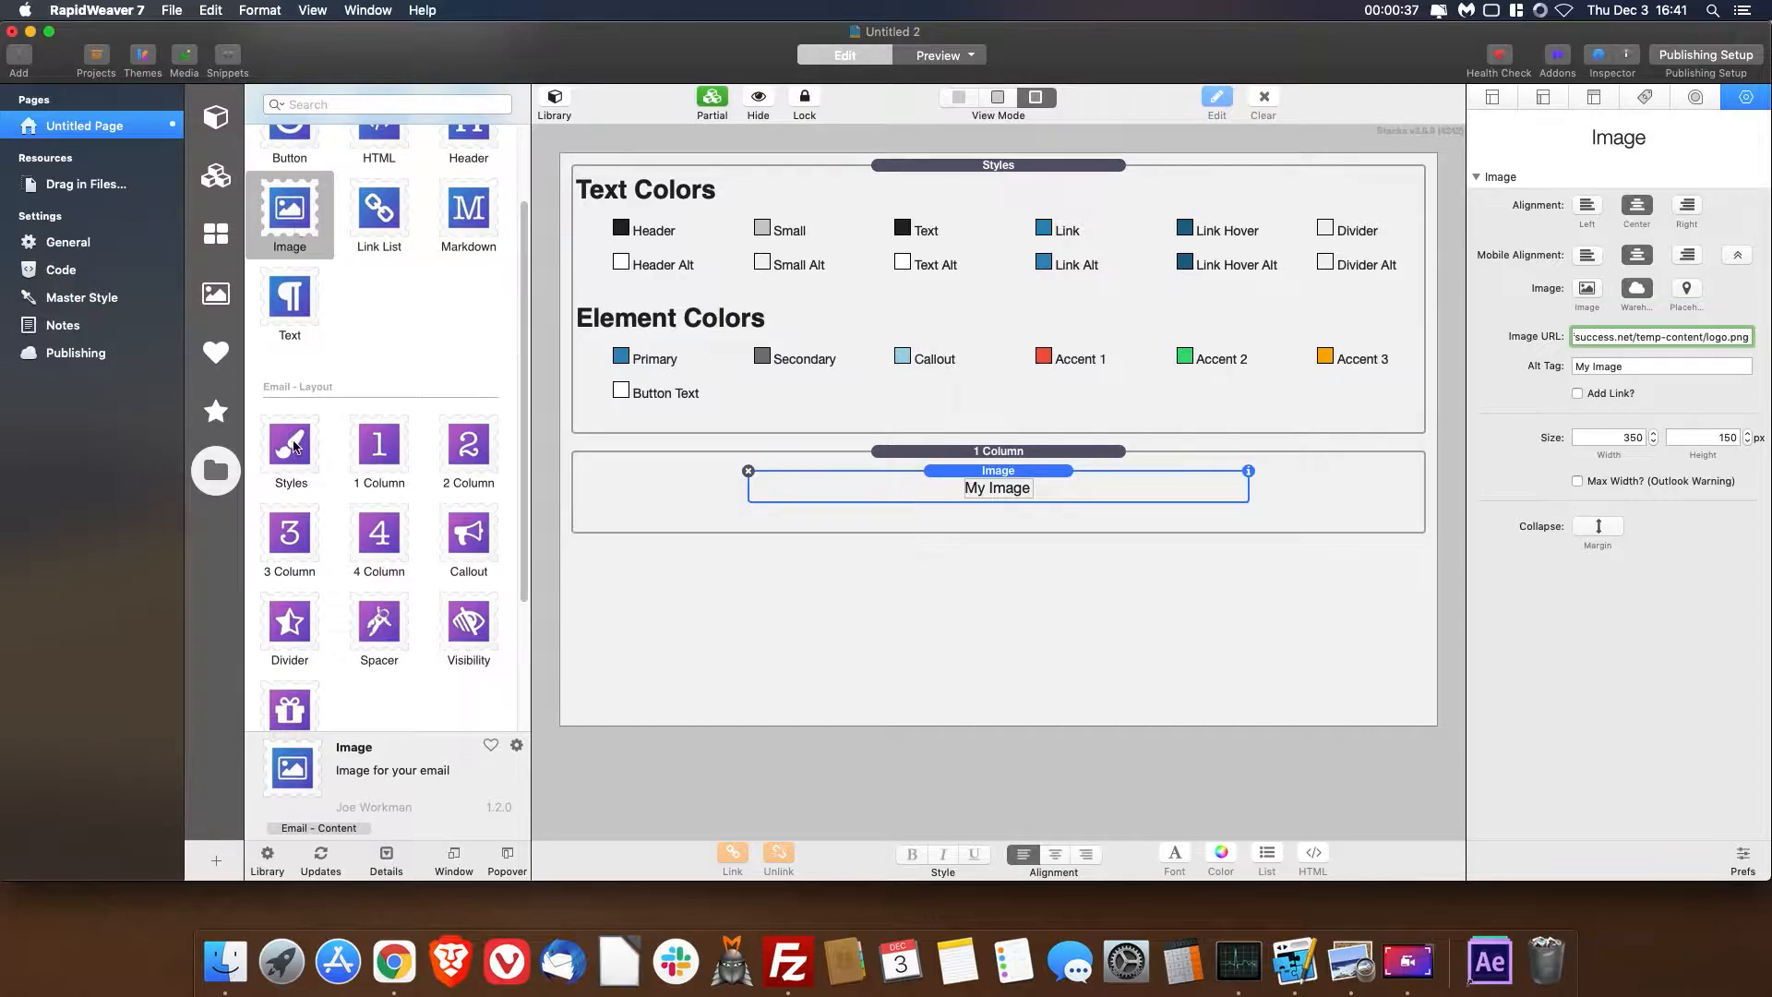
- Add a second 1 Column stack below the logo section, with one Spacer above it and another below it
{"action": "scroll", "coordinate": [341, 337], "scroll_direction": "down", "scroll_amount": 2}
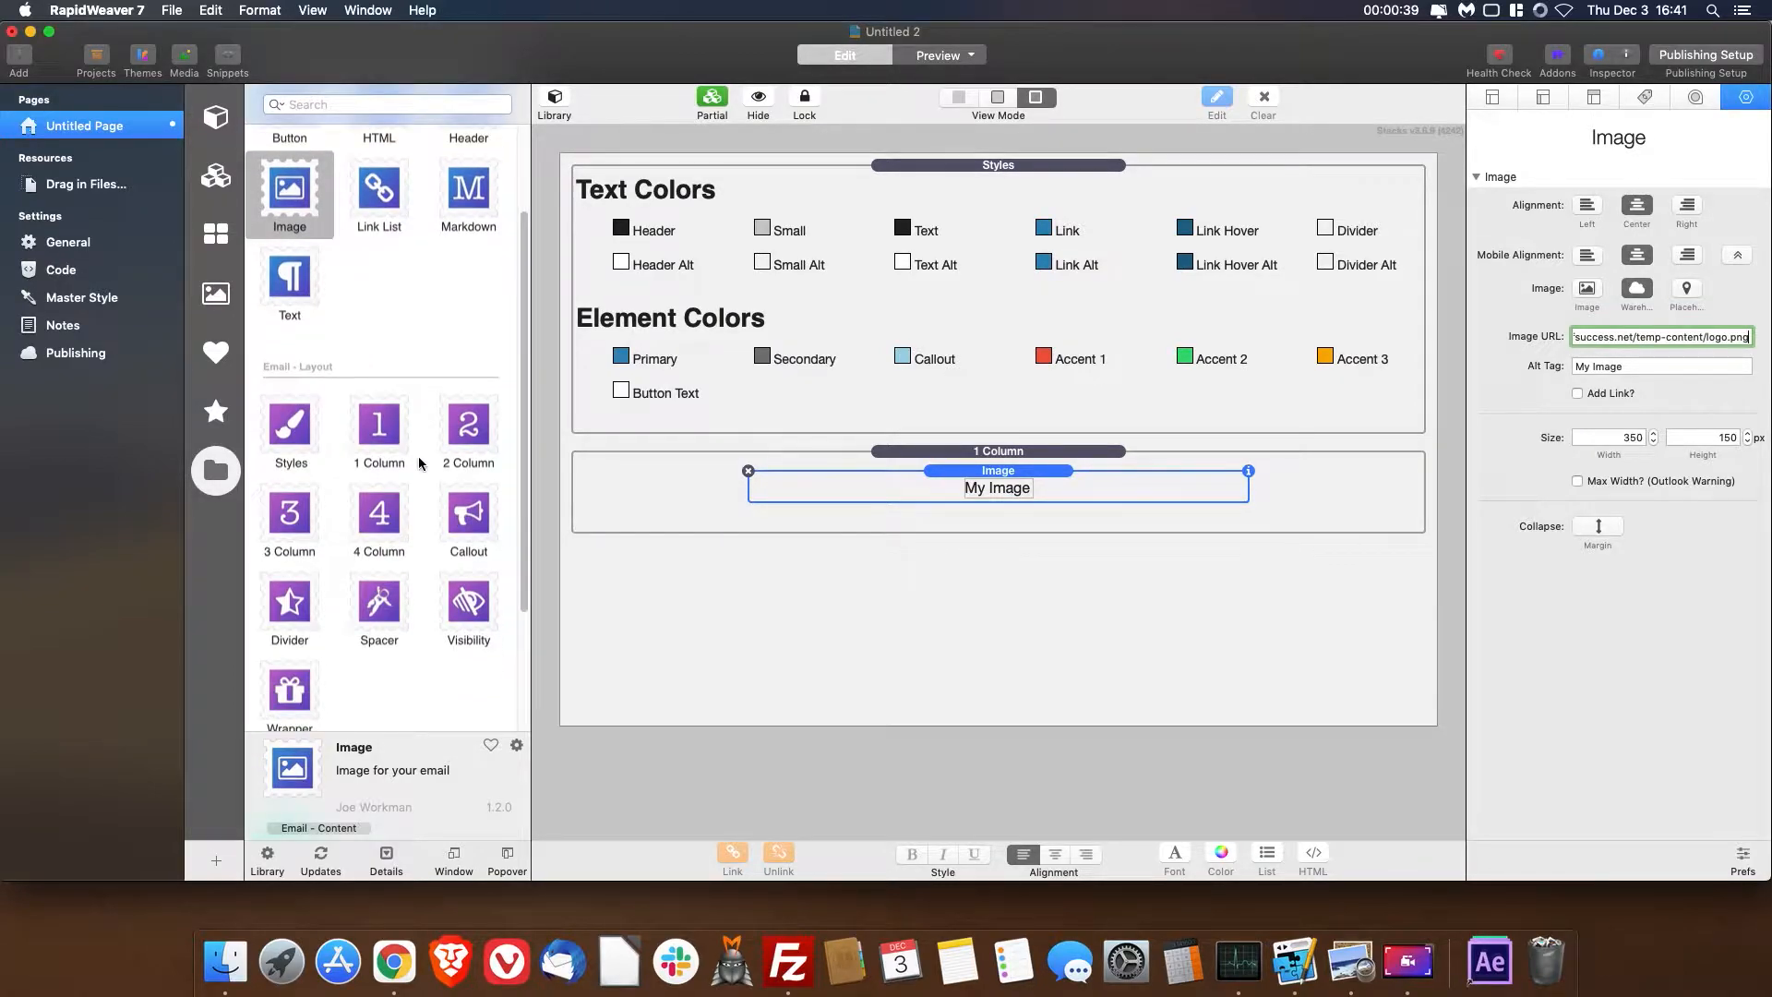
{"action": "mouse_move", "coordinate": [379, 437]}
{"action": "left_mouse_down"}
{"action": "mouse_move", "coordinate": [565, 474]}
{"action": "mouse_move", "coordinate": [902, 601]}
{"action": "mouse_move", "coordinate": [931, 649]}
{"action": "left_mouse_up"}
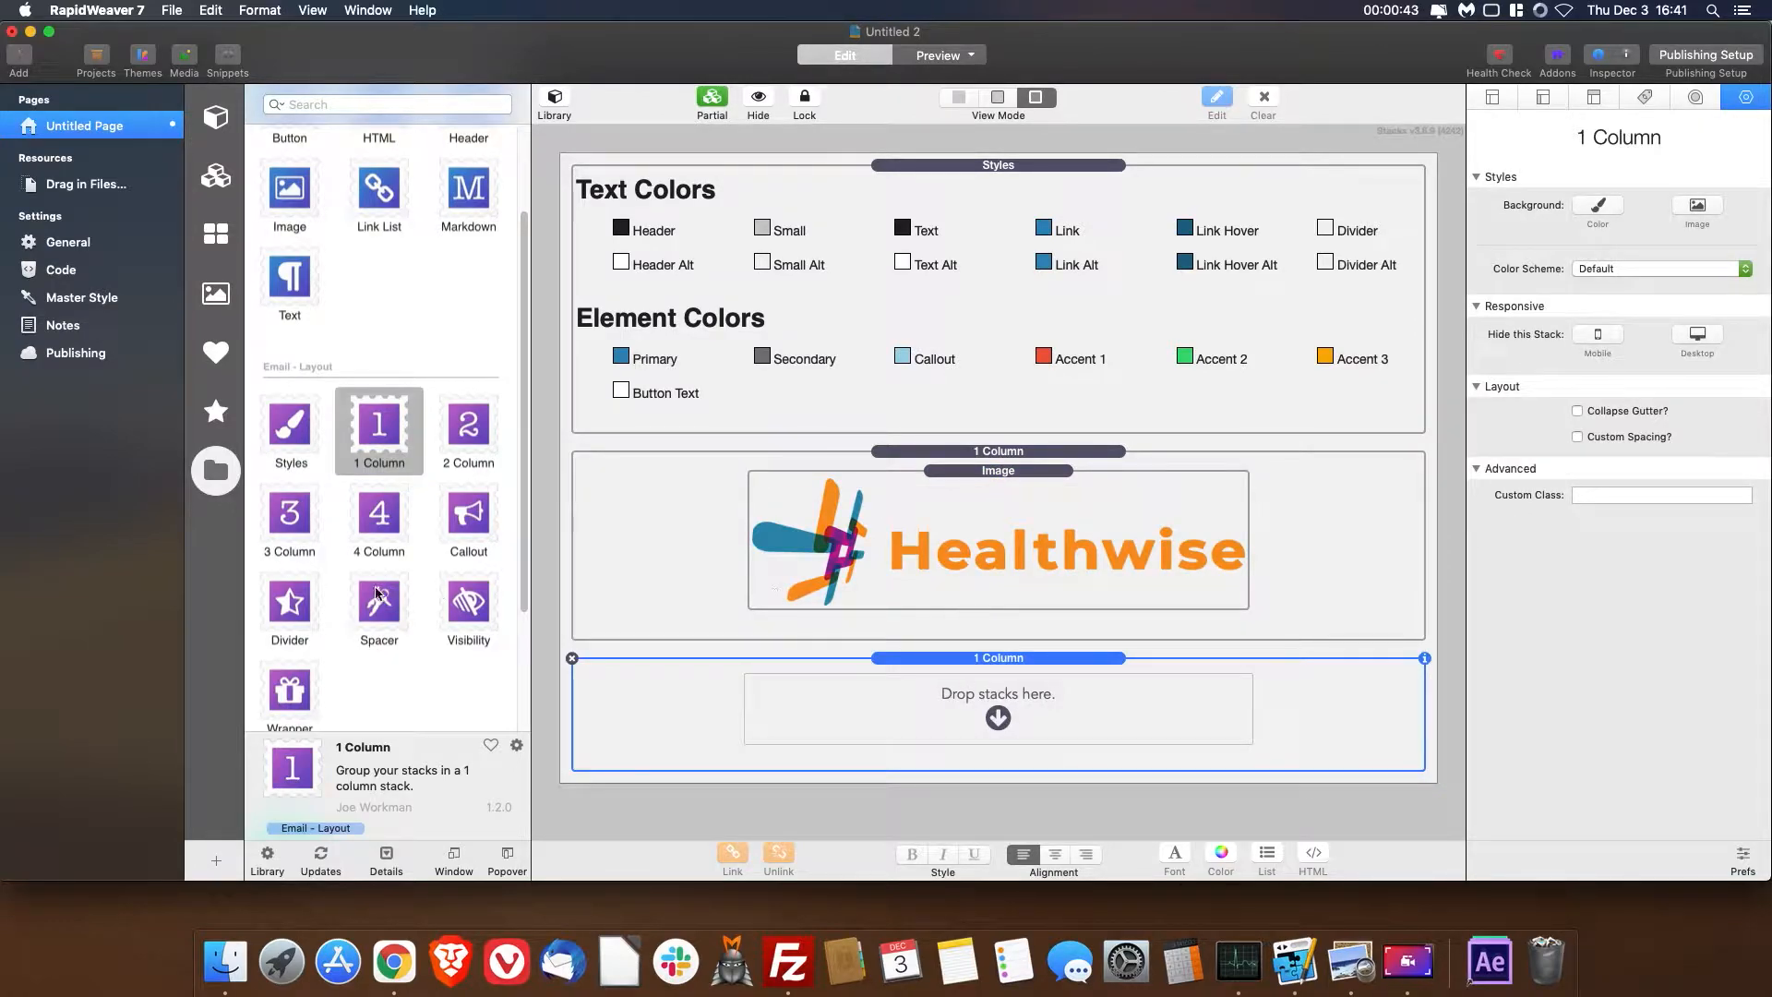
{"action": "mouse_move", "coordinate": [379, 601]}
{"action": "left_mouse_down"}
{"action": "mouse_move", "coordinate": [1115, 673]}
{"action": "mouse_move", "coordinate": [1048, 601]}
{"action": "mouse_move", "coordinate": [1048, 627]}
{"action": "left_mouse_up"}
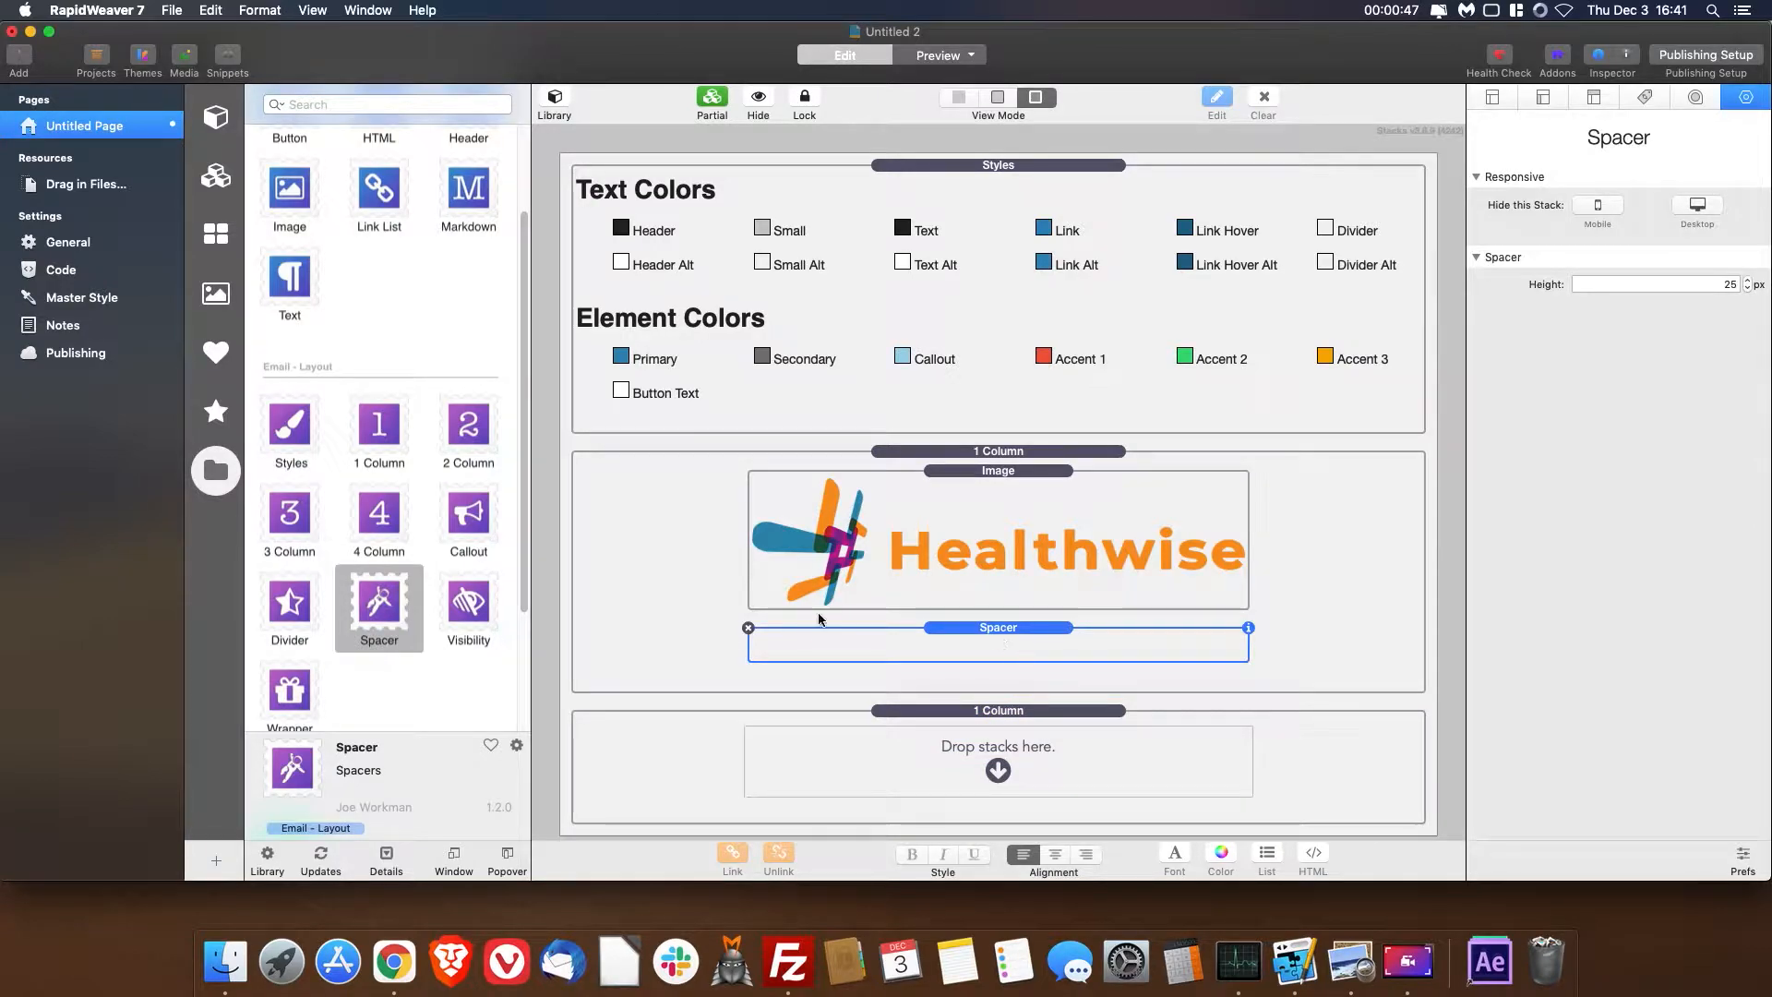
{"action": "left_click", "coordinate": [749, 628]}
{"action": "left_click_drag", "start_coordinate": [374, 583], "coordinate": [765, 673]}
{"action": "scroll", "coordinate": [1037, 664], "scroll_direction": "down", "scroll_amount": 1}
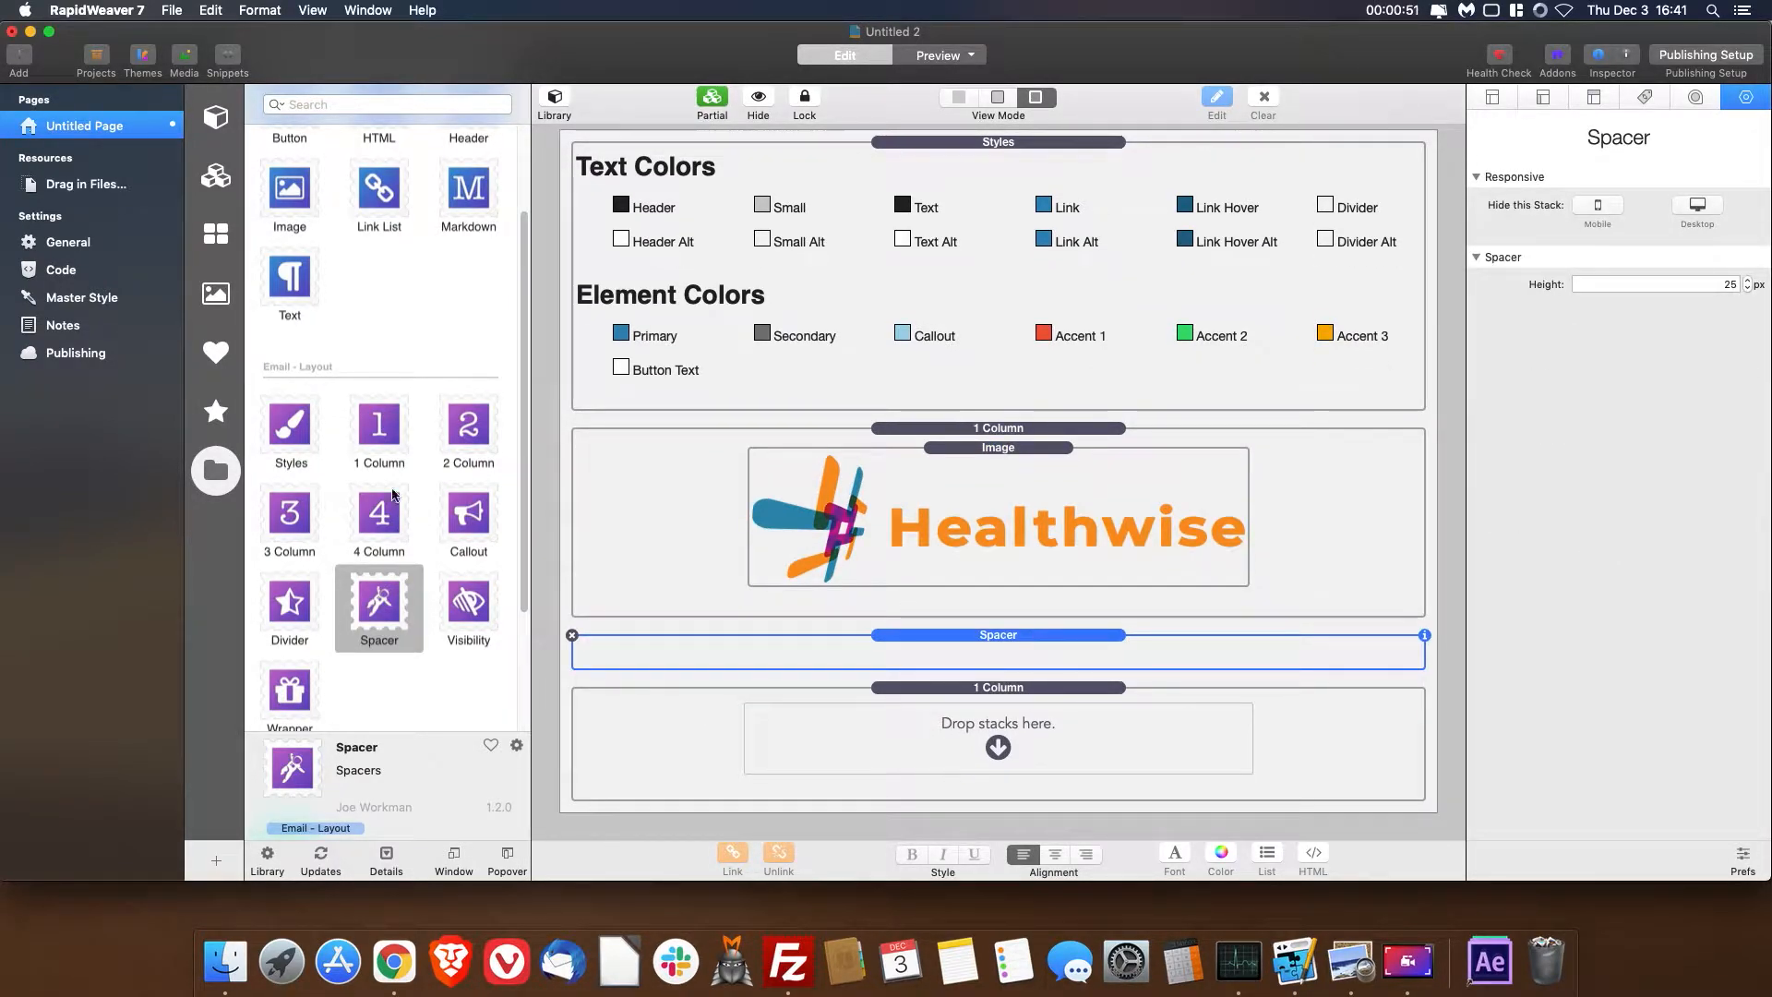
{"action": "left_click_drag", "start_coordinate": [379, 616], "coordinate": [775, 803]}
{"action": "scroll", "coordinate": [830, 706], "scroll_direction": "down", "scroll_amount": 1}
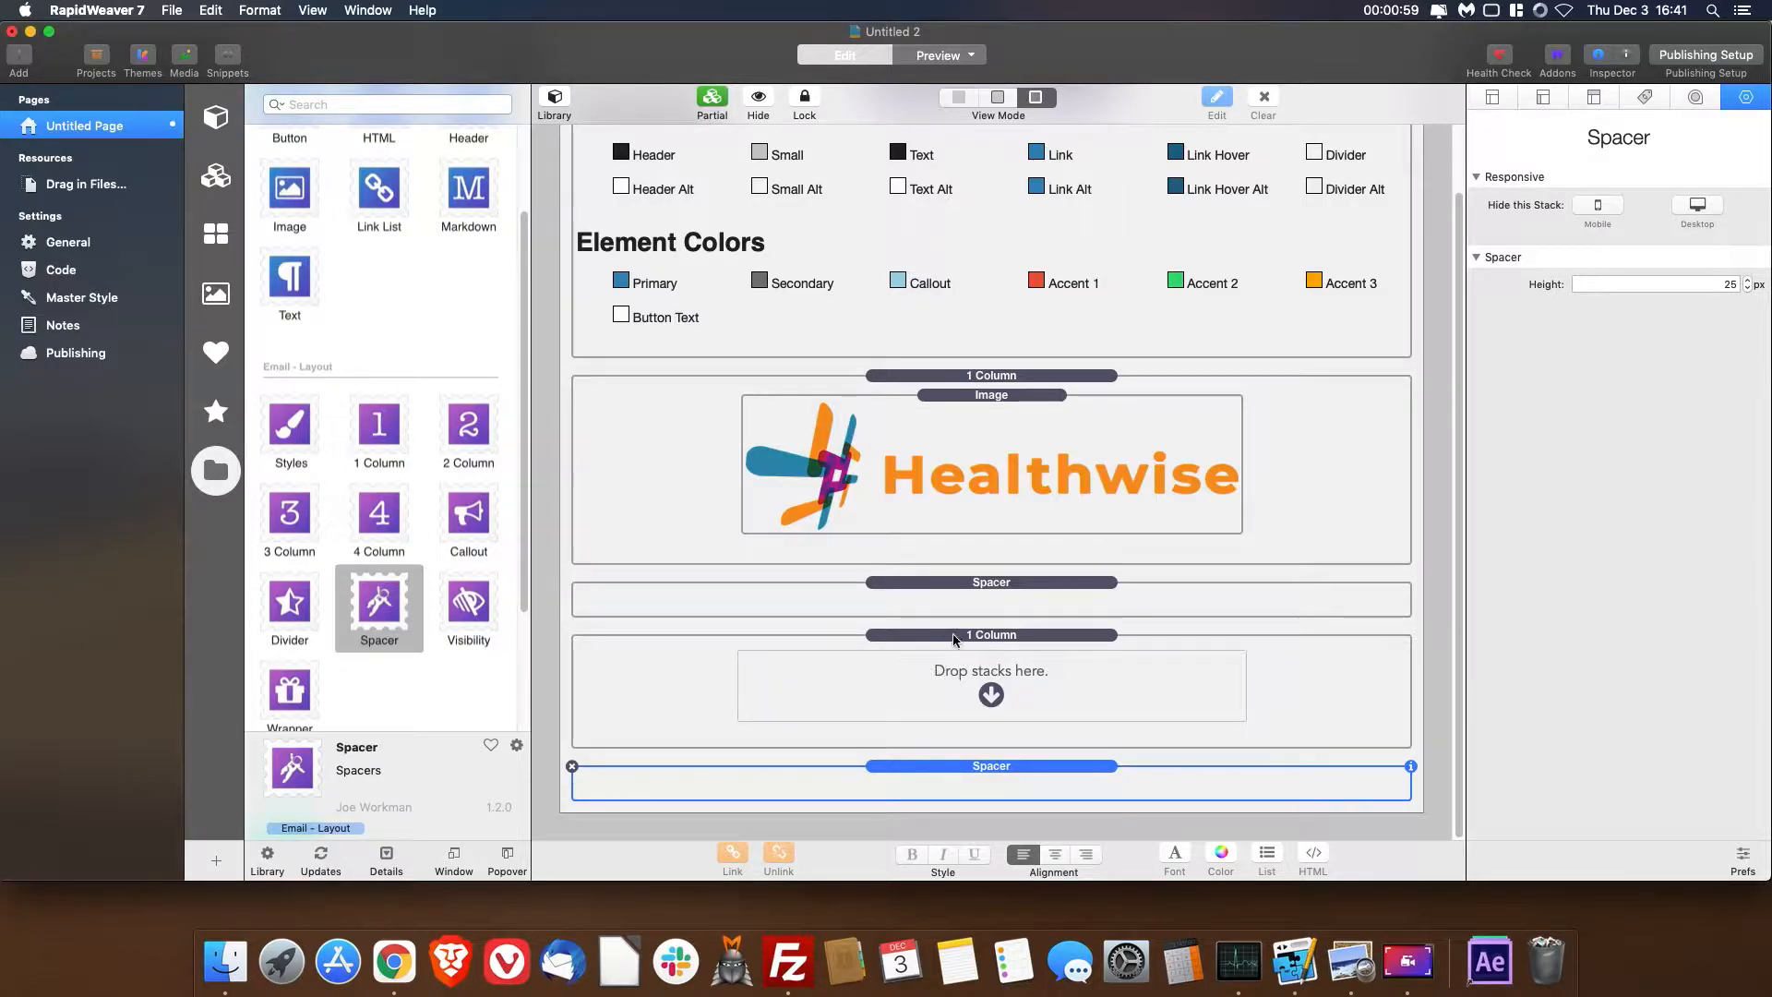
- Add another Spacer below the logo section and insert a 2 Column stack between the two adjacent Spacers
{"action": "left_click_drag", "start_coordinate": [386, 601], "coordinate": [932, 583]}
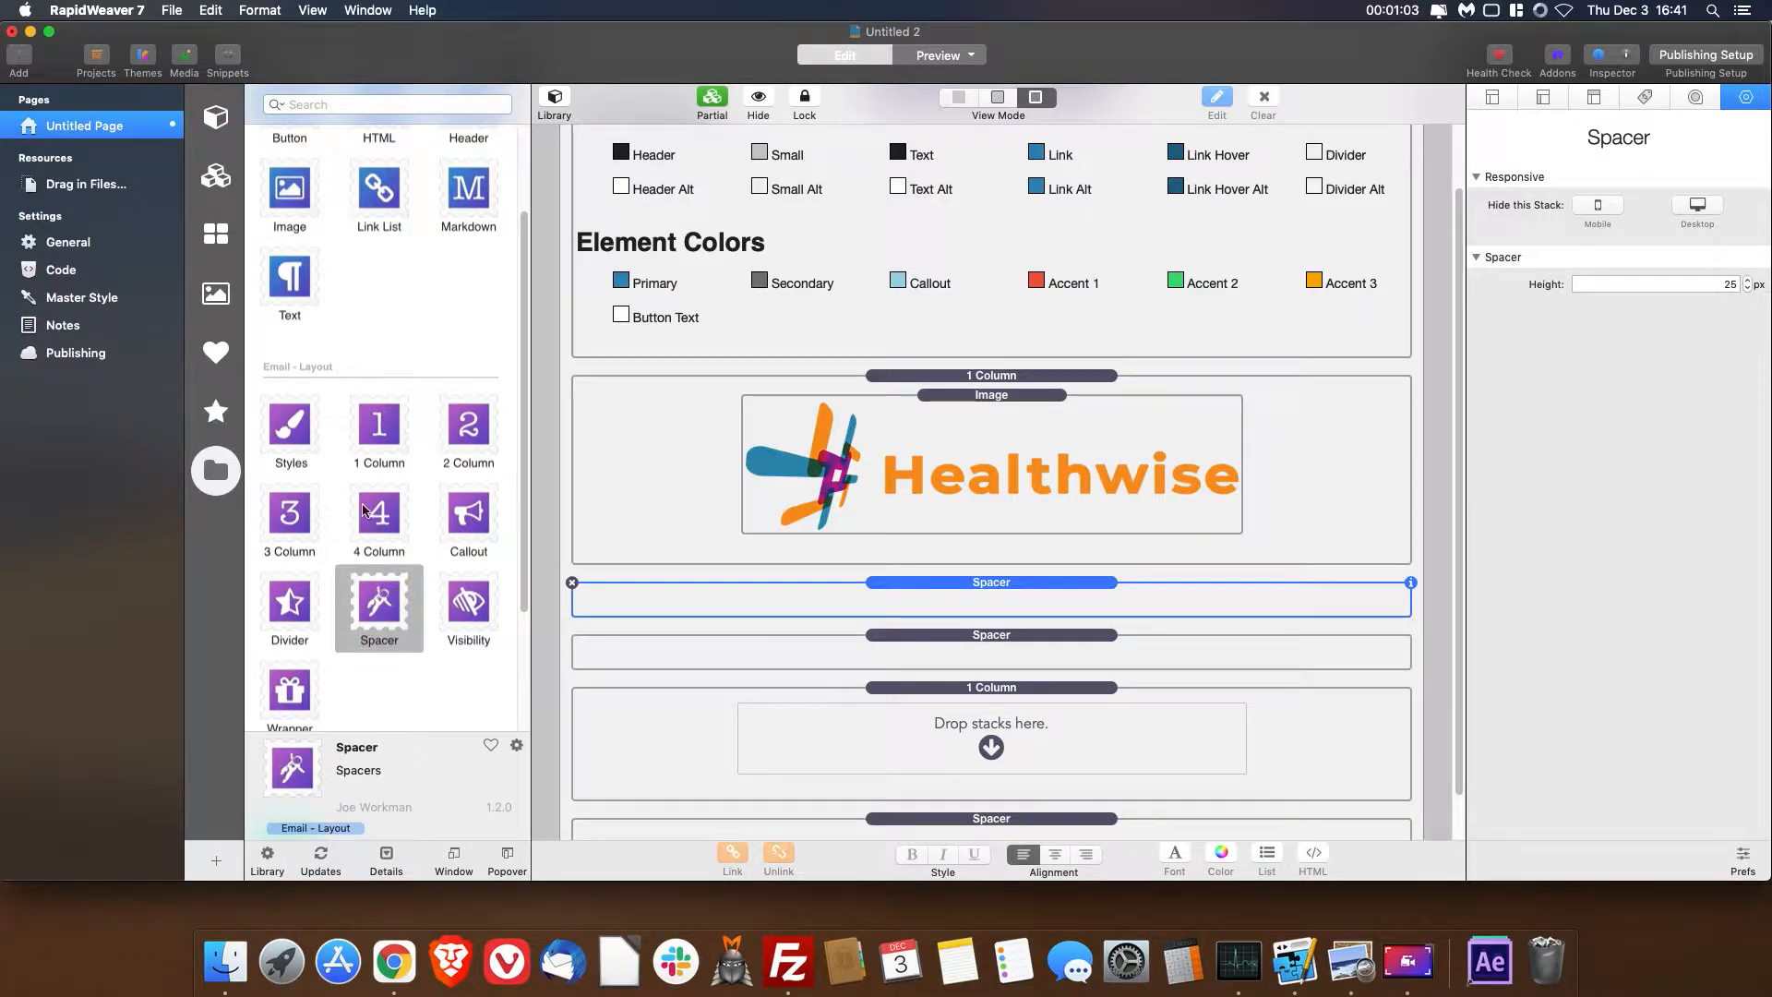
{"action": "left_click_drag", "start_coordinate": [468, 429], "coordinate": [978, 618]}
{"action": "scroll", "coordinate": [1034, 646], "scroll_direction": "down", "scroll_amount": 5}
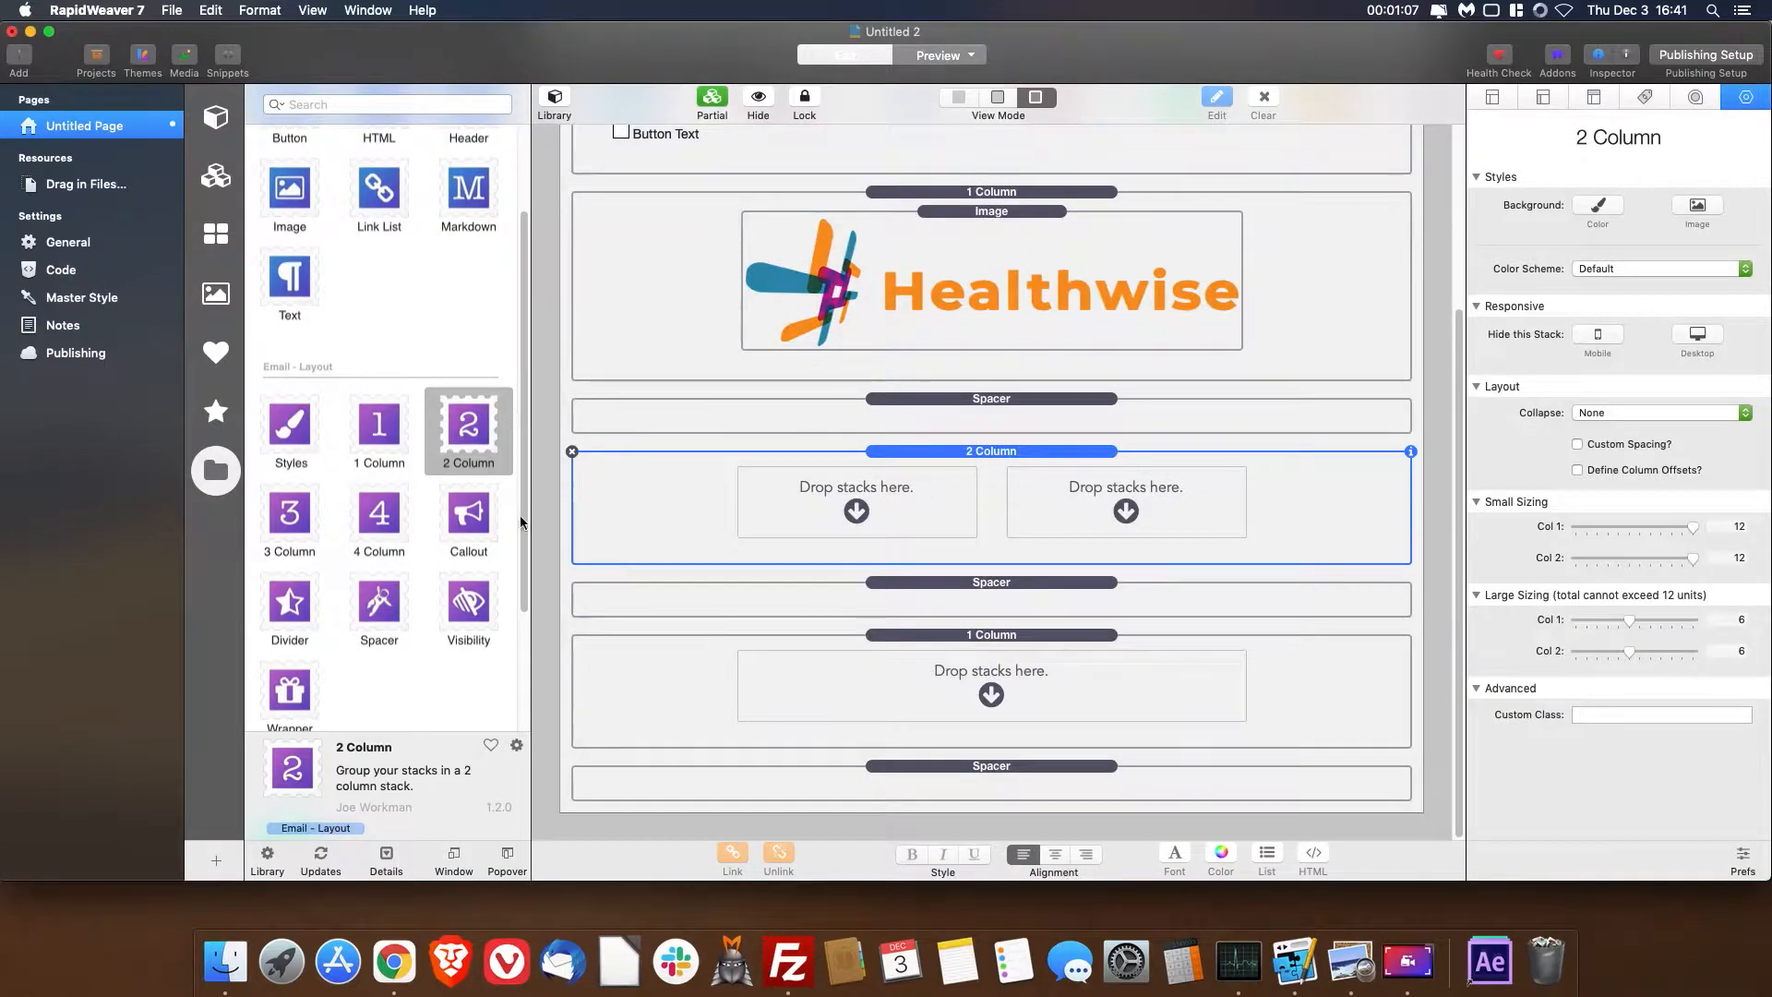
- Add a 1 Column stack at the end of the page and nest a 4 Column stack inside it
{"action": "mouse_move", "coordinate": [382, 597]}
{"action": "left_mouse_down"}
{"action": "mouse_move", "coordinate": [902, 830]}
{"action": "mouse_move", "coordinate": [475, 611]}
{"action": "mouse_move", "coordinate": [351, 609]}
{"action": "left_mouse_up"}
{"action": "left_click_drag", "start_coordinate": [392, 428], "coordinate": [977, 828]}
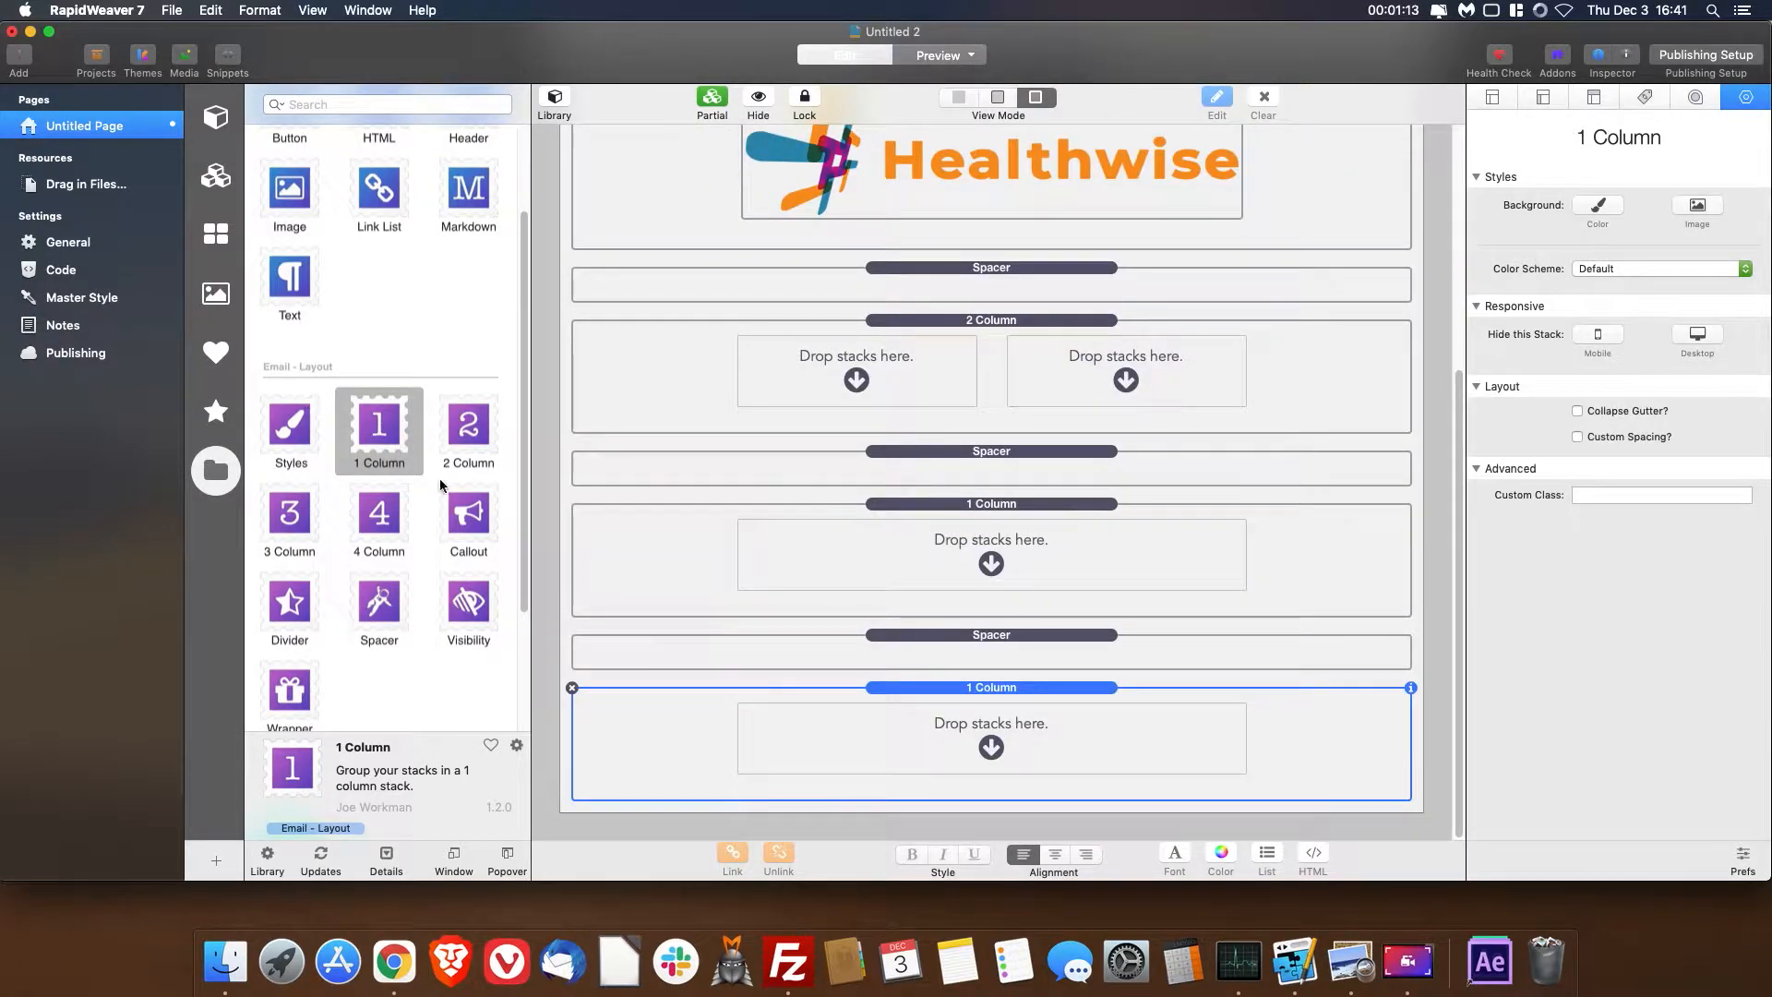
{"action": "left_click_drag", "start_coordinate": [379, 513], "coordinate": [877, 743]}
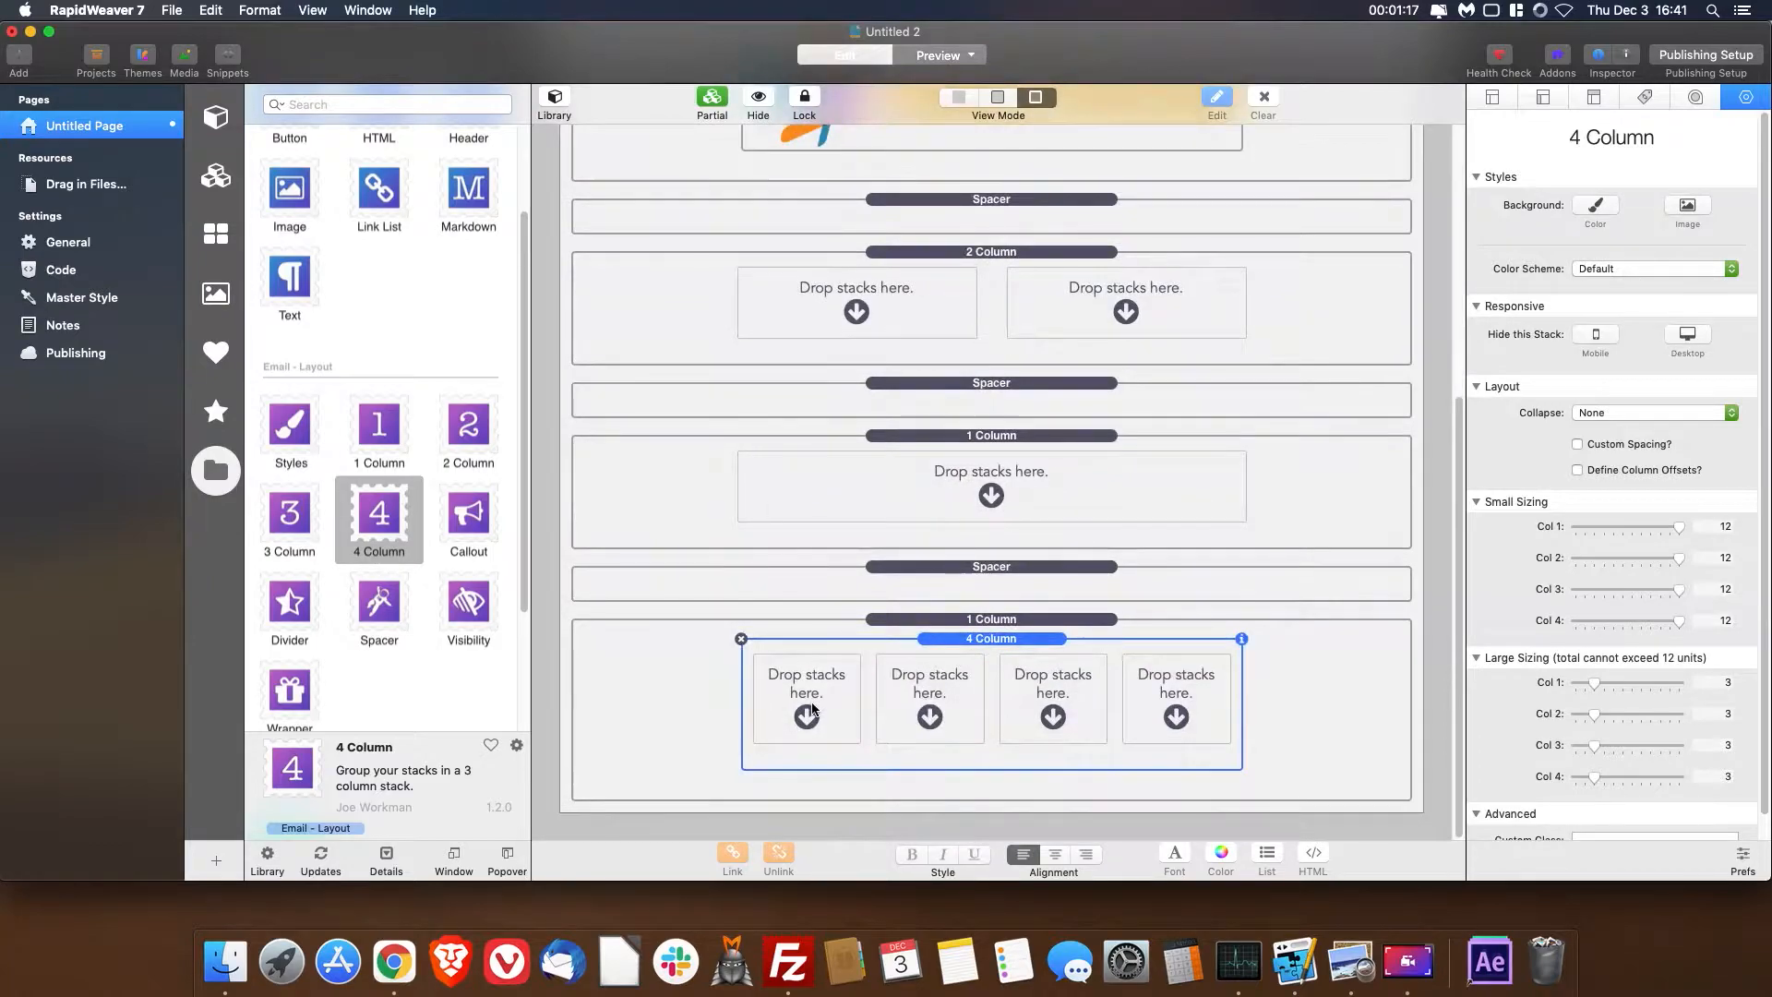
- Place Image stacks in all four nested columns and in the 2 Column's right side, with a Text stack on its left side
{"action": "left_click_drag", "start_coordinate": [290, 221], "coordinate": [806, 711]}
{"action": "left_click_drag", "start_coordinate": [298, 187], "coordinate": [918, 706]}
{"action": "left_click_drag", "start_coordinate": [293, 189], "coordinate": [1057, 702]}
{"action": "left_click_drag", "start_coordinate": [296, 192], "coordinate": [1190, 694]}
{"action": "left_click_drag", "start_coordinate": [322, 194], "coordinate": [1088, 397]}
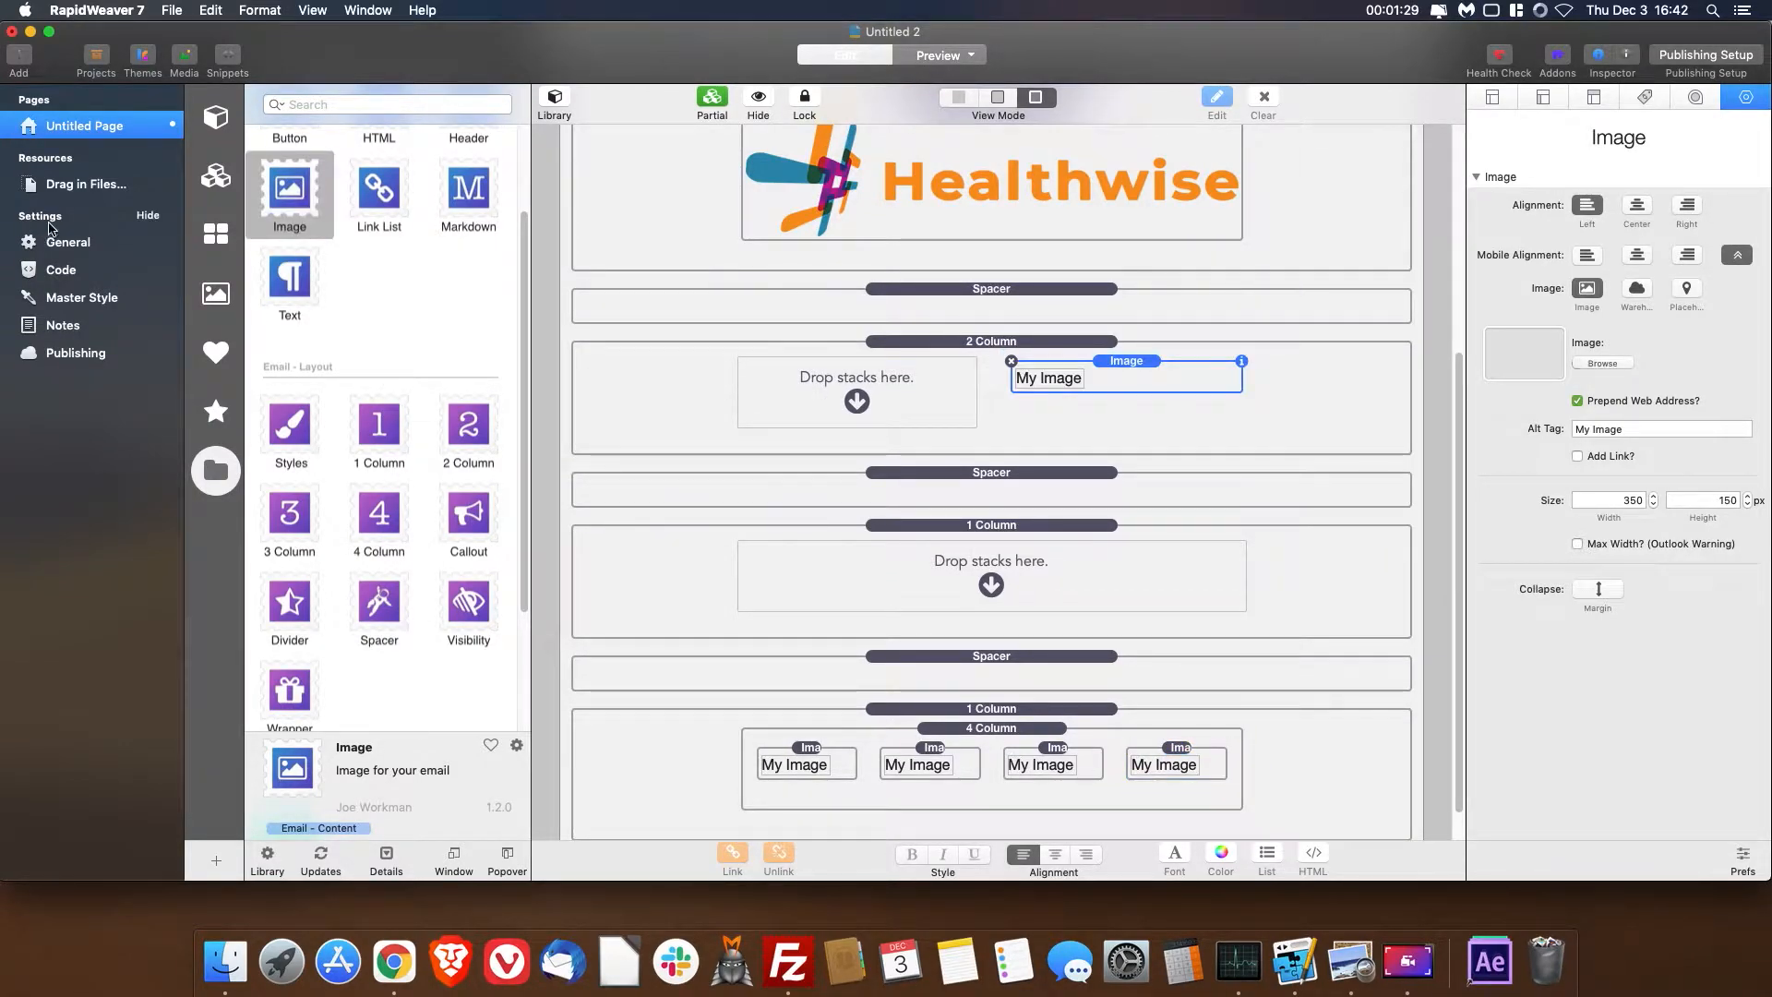
{"action": "left_click_drag", "start_coordinate": [290, 279], "coordinate": [833, 418]}
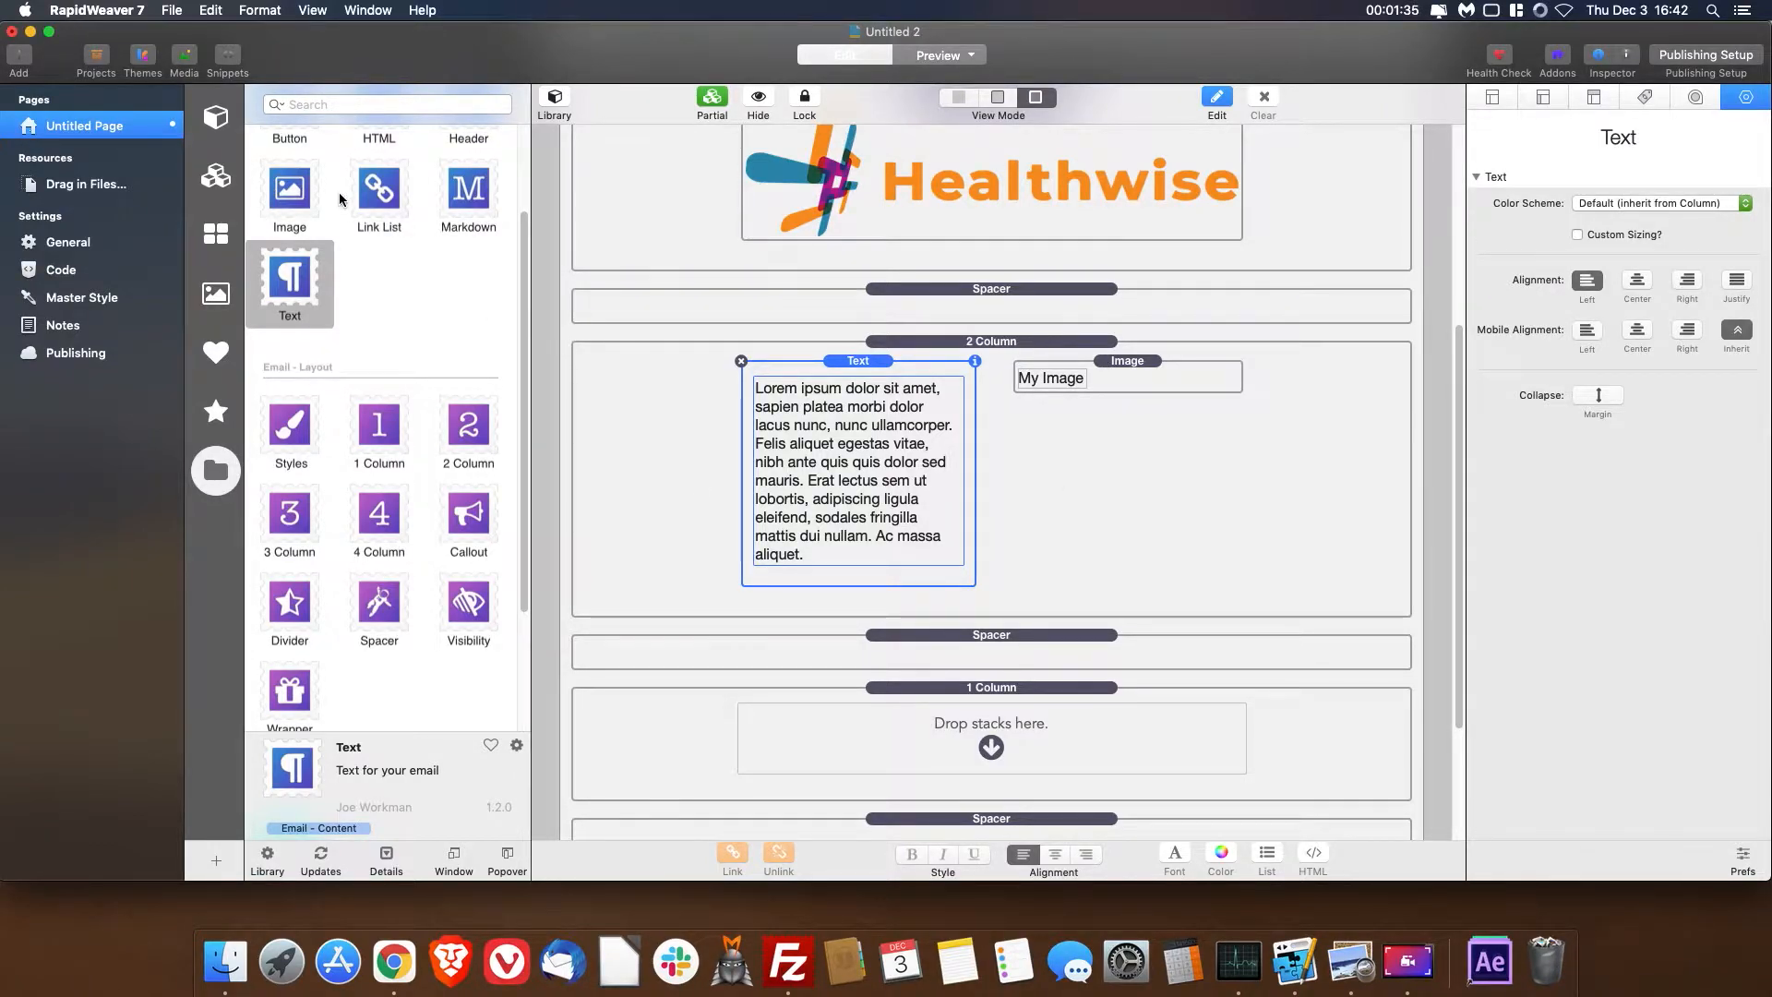
- Add a 1 Column stack directly above the 2 Column section and place a Header stack inside it
{"action": "scroll", "coordinate": [404, 258], "scroll_direction": "up", "scroll_amount": 1}
{"action": "scroll", "coordinate": [403, 256], "scroll_direction": "up", "scroll_amount": 1}
{"action": "left_click_drag", "start_coordinate": [378, 490], "coordinate": [1004, 334]}
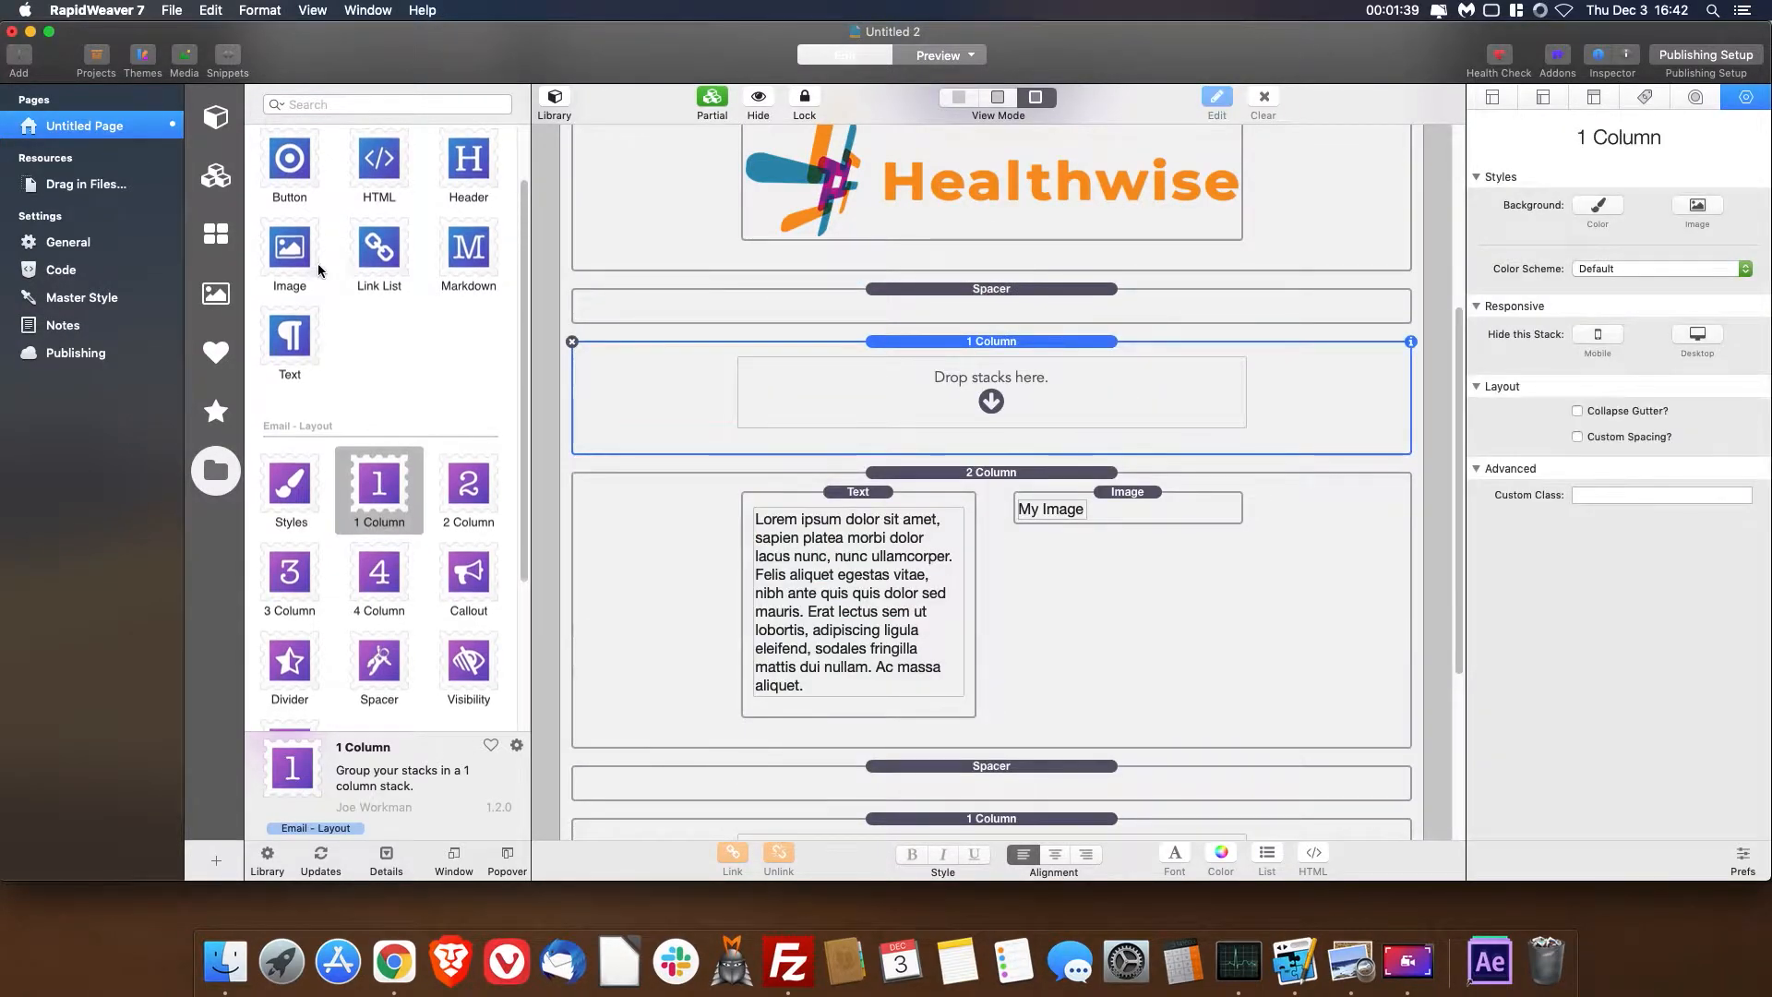
{"action": "left_click_drag", "start_coordinate": [468, 166], "coordinate": [978, 392]}
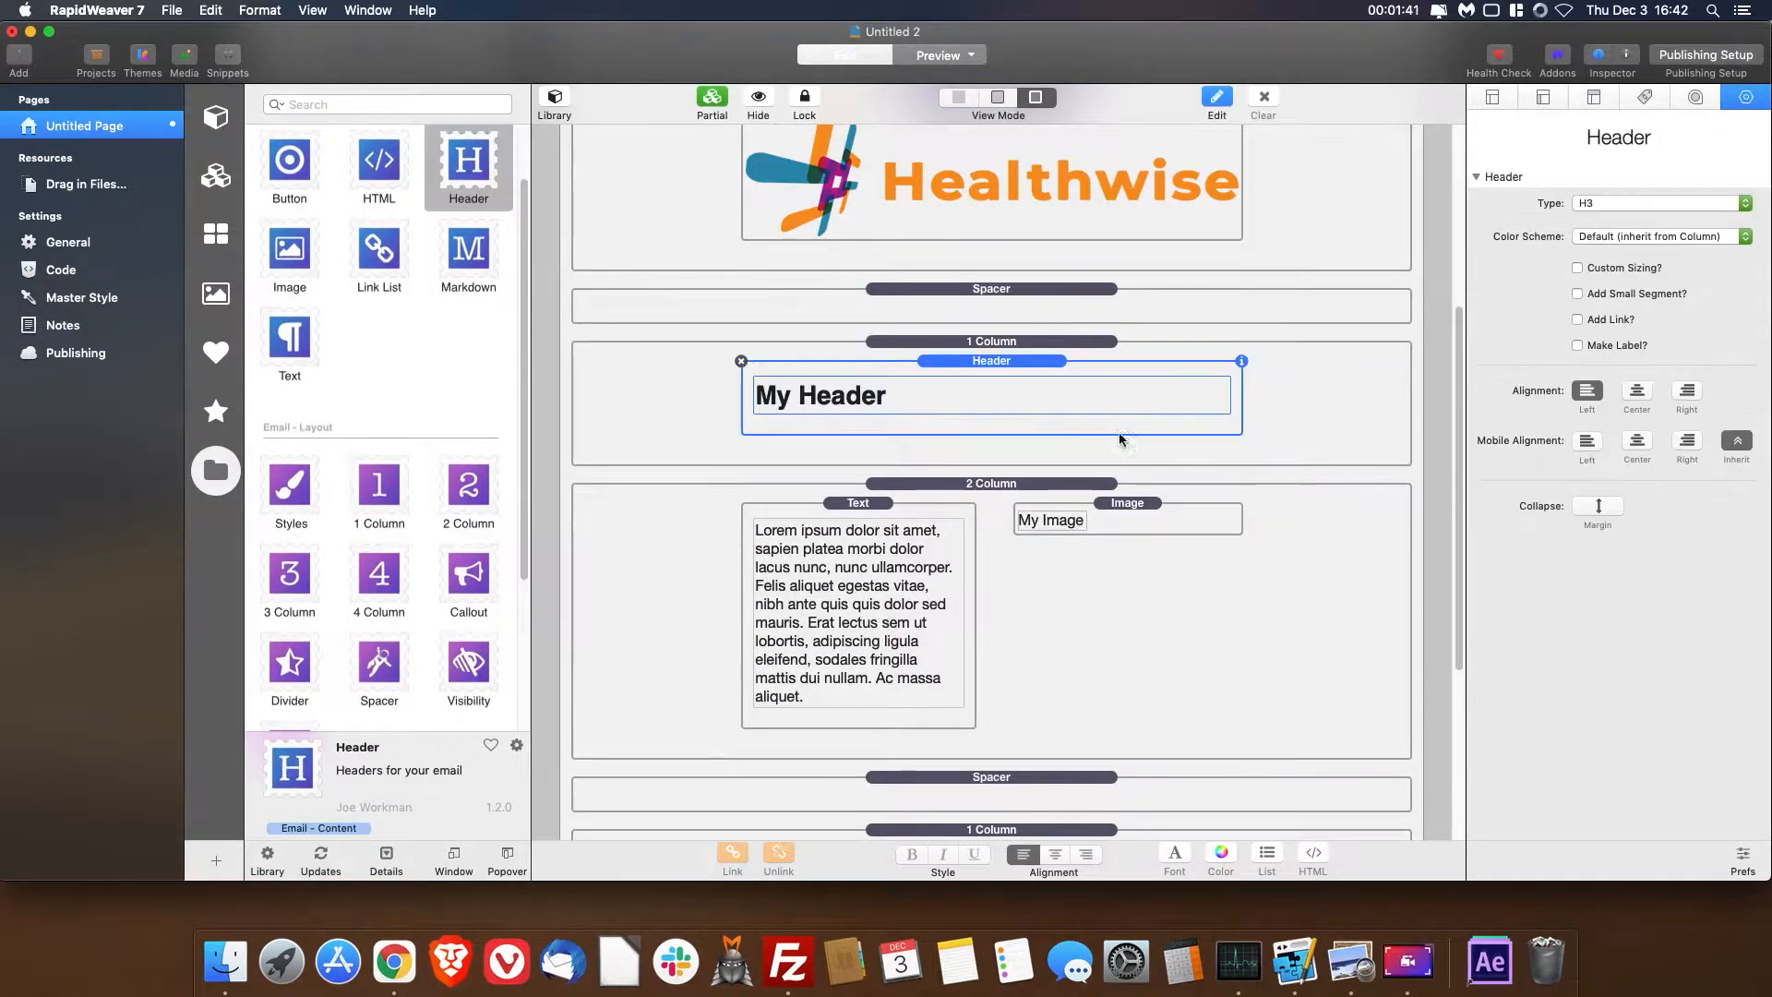
{"action": "double_click", "coordinate": [1118, 394]}
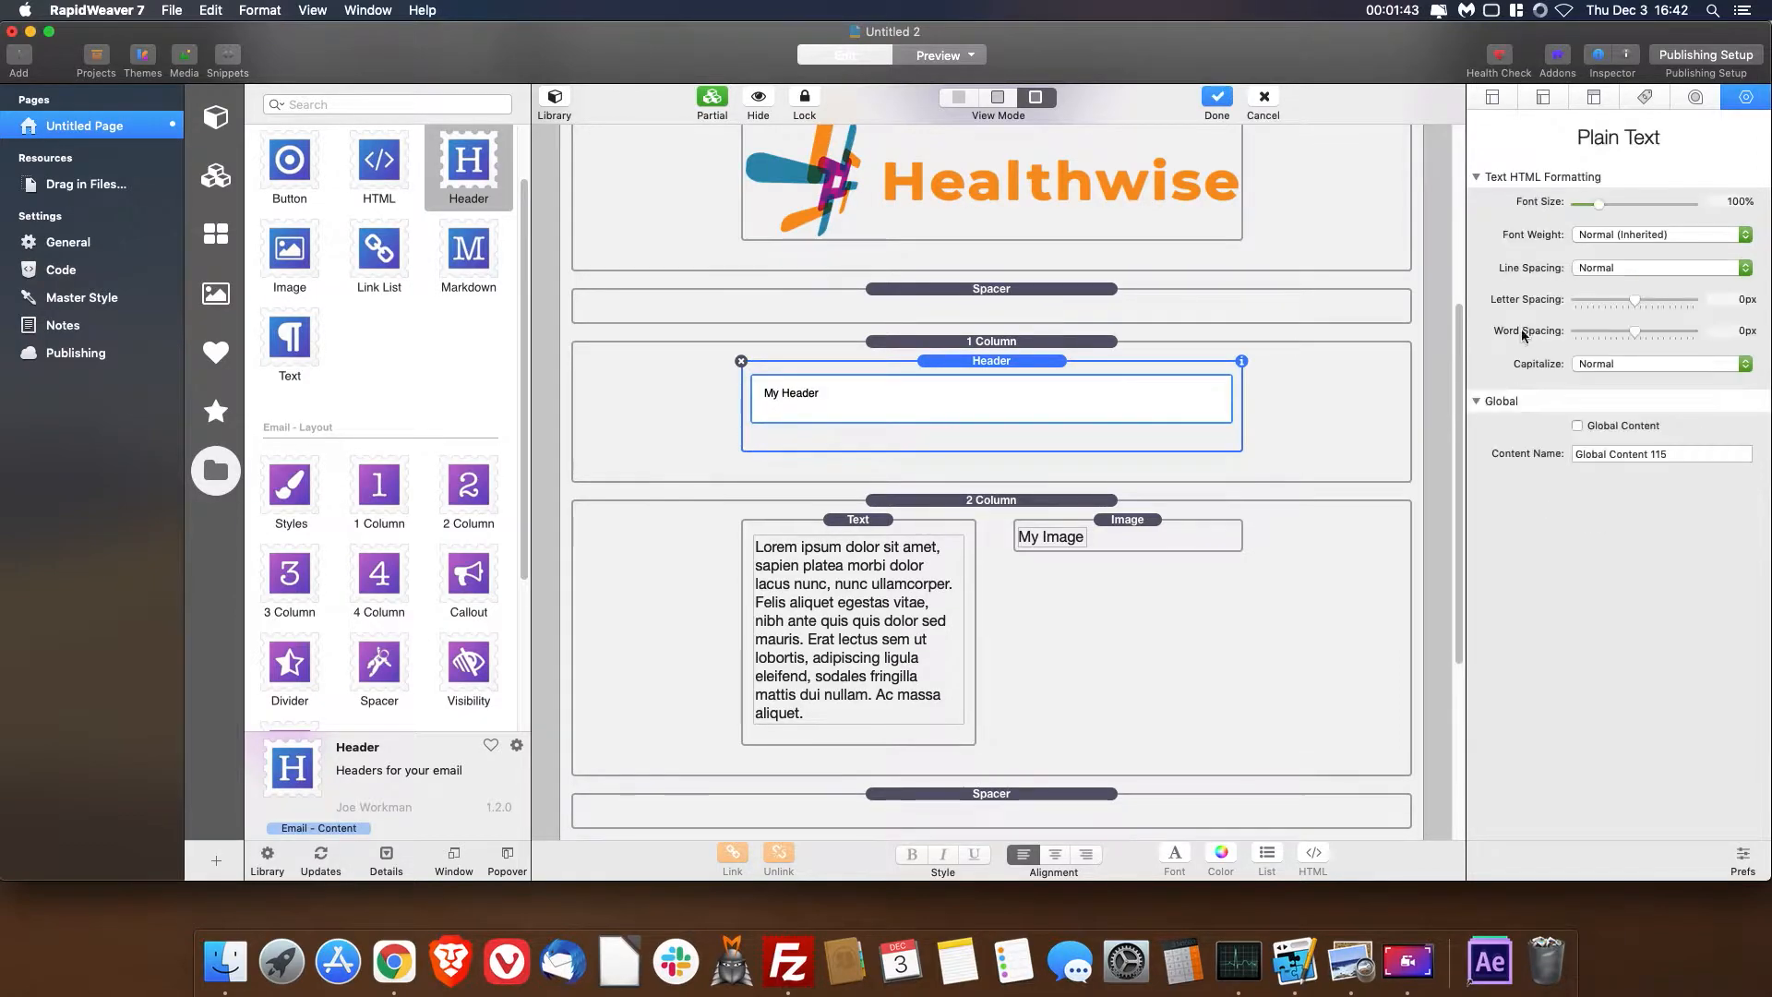
{"action": "left_click", "coordinate": [805, 306]}
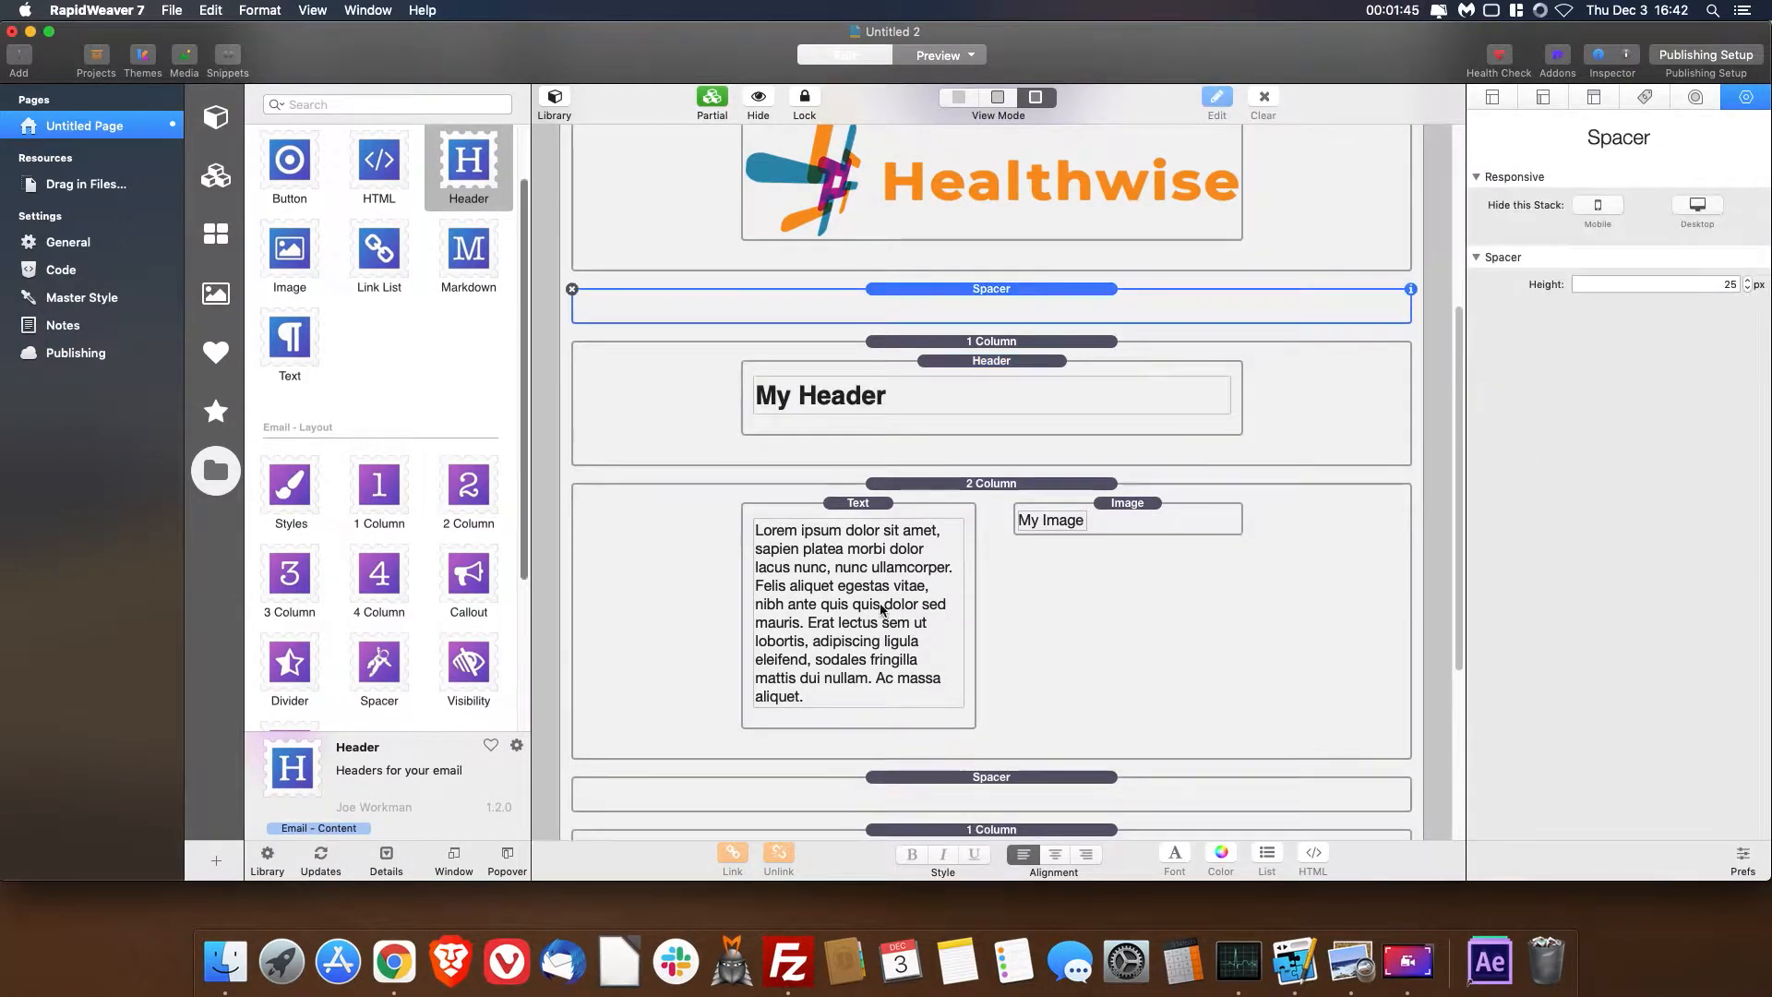
- Place a Text stack in the empty 1 Column and replace its contents with the copied three-paragraph lorem ipsum text
{"action": "scroll", "coordinate": [1071, 557], "scroll_direction": "down", "scroll_amount": 5}
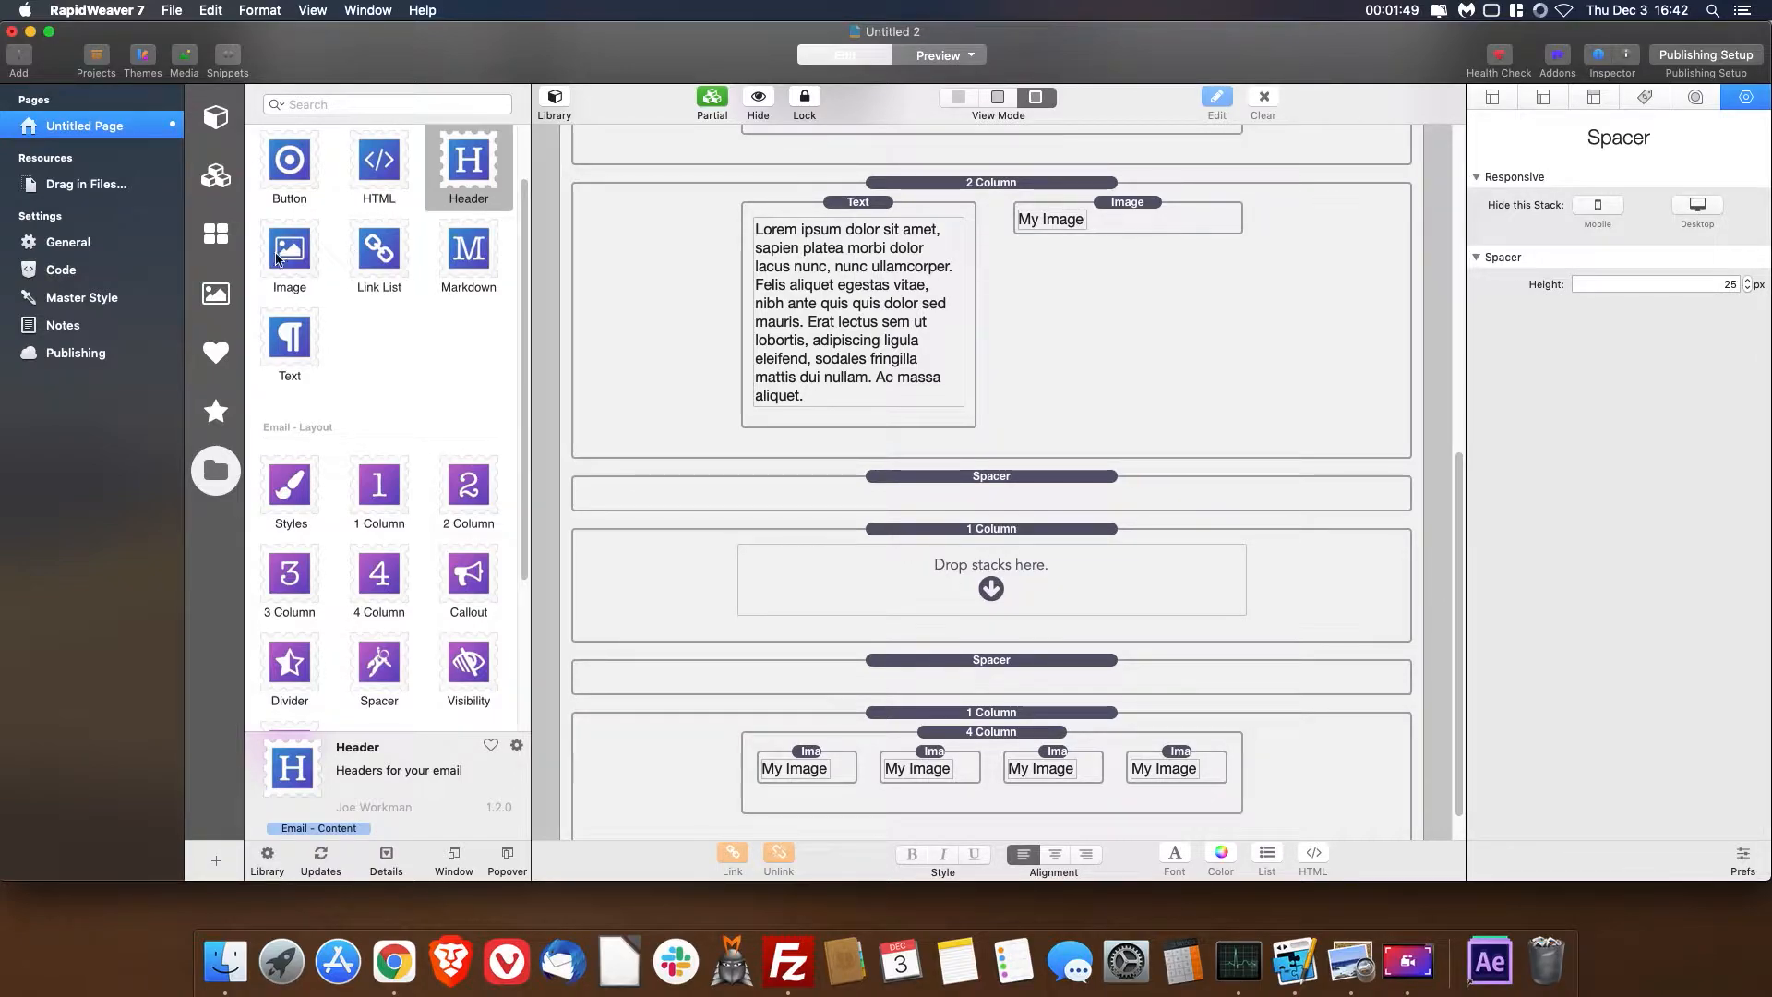
{"action": "left_click_drag", "start_coordinate": [312, 330], "coordinate": [987, 591]}
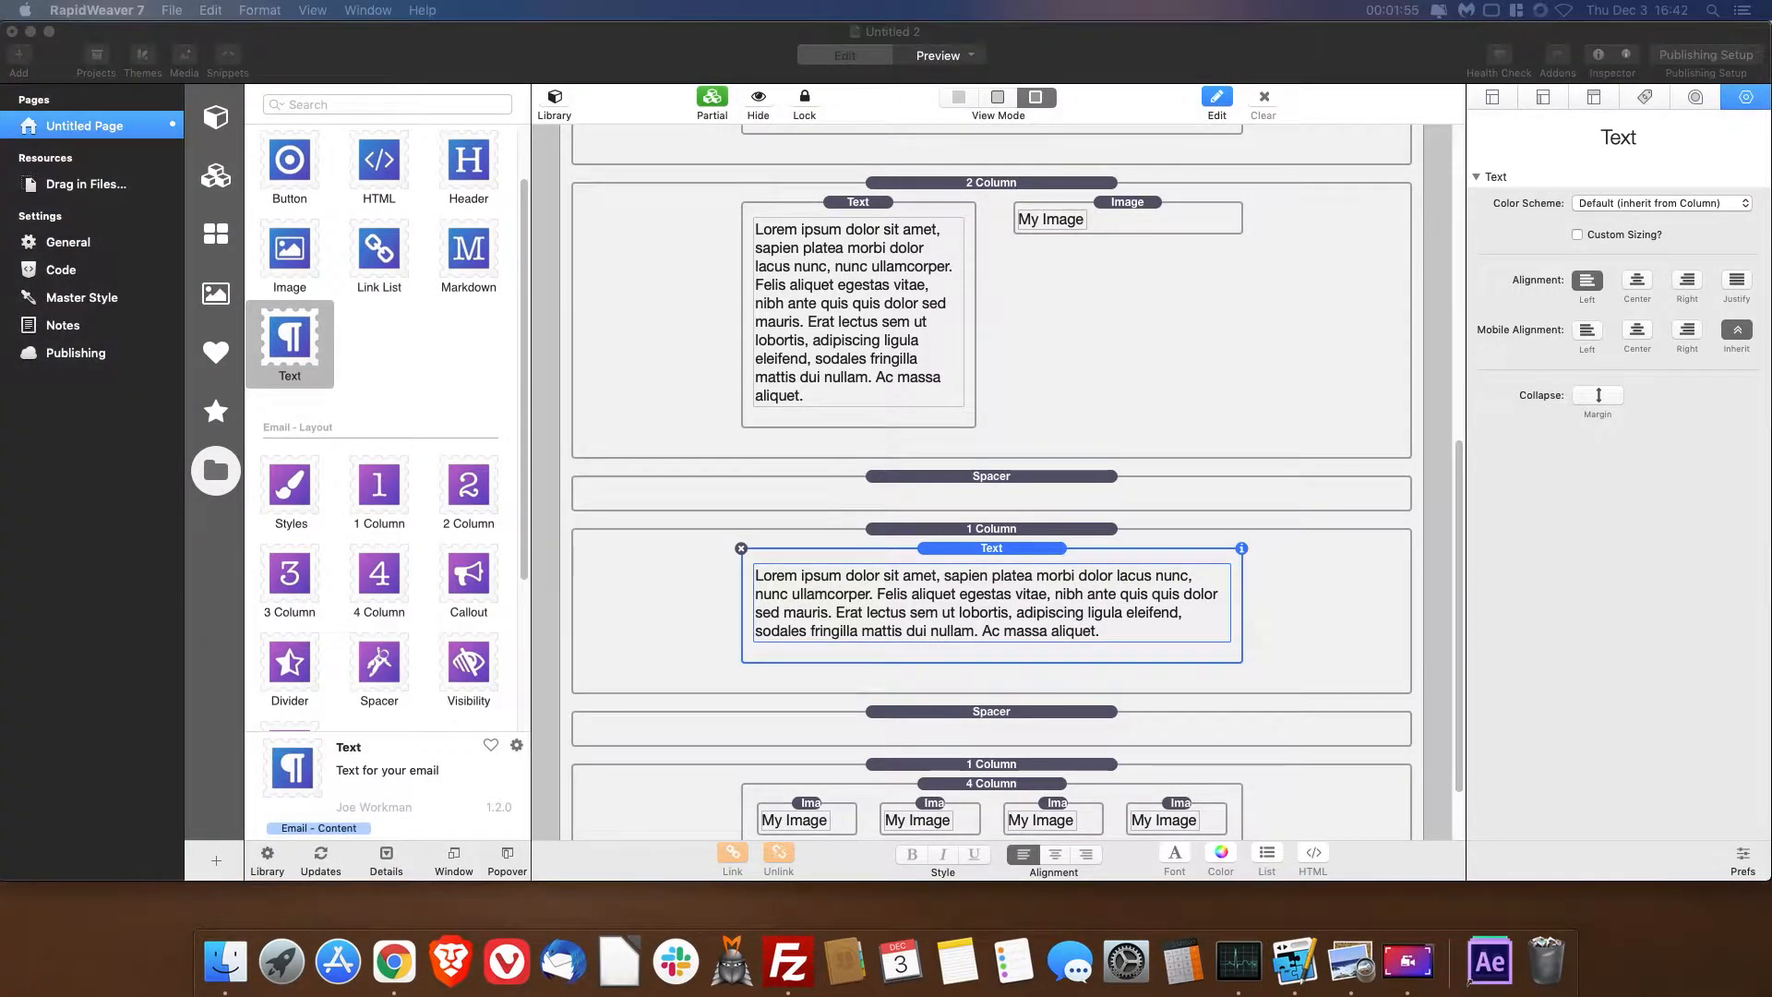
{"action": "double_click", "coordinate": [1185, 627]}
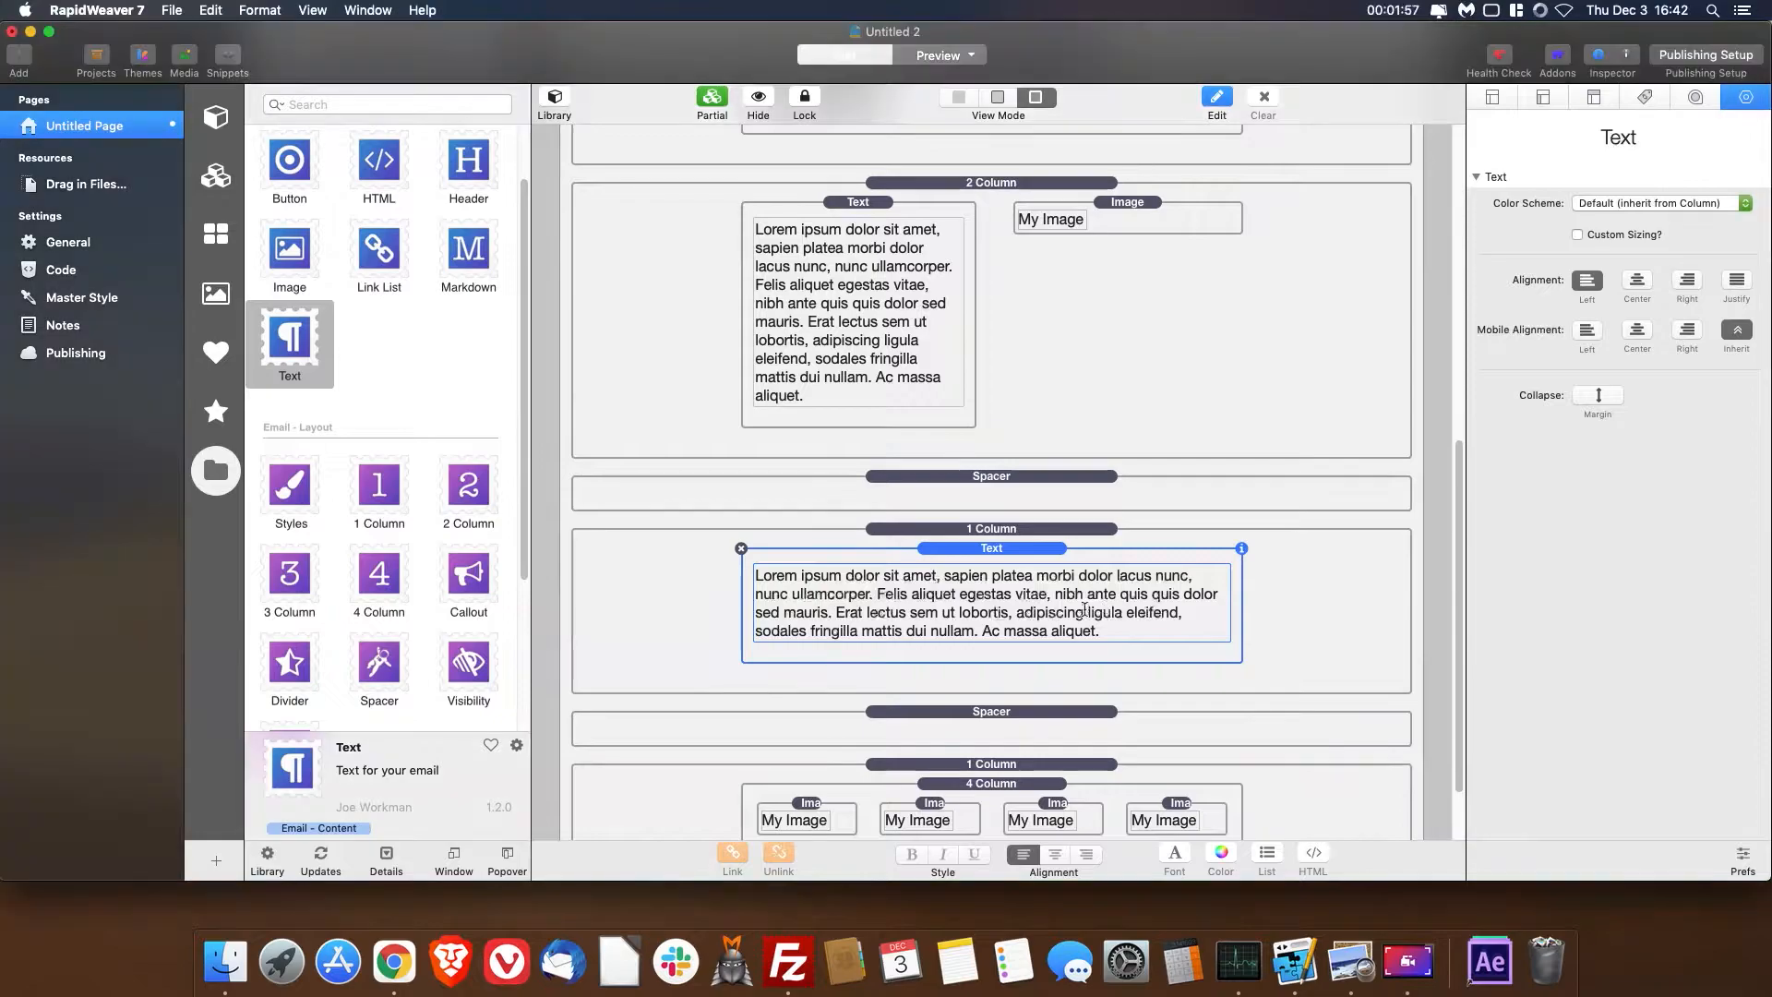
{"action": "key", "text": "super+a"}
{"action": "type", "text": "Lorem ipsum dolor sit amet, consectetuer adipiscing elit. Aenean commodo ligula eget dolor. Aenean massa. Cum sociis natoque penatibus et magnis dis parturient montes, nascetur ridiculus mus. Donec quam felis, ultricies nec, pellentesque eu, pretium quis, sem. Nulla consequat massa quis enim. Donec pede justo, fringilla vel, aliquet nec, vulputate eget, arcu.  In enim justo, rhoncus ut, imperdiet a, venenatis vitae, justo. Nullam dictum felis eu pede mollis pretium. Integer tincidunt. Cras dapibus. Vivamus elementum semper nisi. Aenean vulputate eleifend tellus. Aenean leo ligula, porttitor eu, consequat vitae, eleifend ac, enim. Aliquam lorem ante, dapibus in, viverra quis, feugiat a, tellus.  Phasellus viverra nulla ut metus varius laoreet. Quisque rutrum. Aenean imperdiet. Etiam ultricies nisi vel augue. Curabitur ullamcorper ultricies nisi. Nam eget dui. Etiam rhoncus. Maecenas tempus, tellus eget condimentum rhoncus, sem quam semper libero, sit amet adipiscing sem neque sed ipsum. Nam quam nunc, blandit vel, luctus pulvinar, hendrerit id, lorem. Maecenas nec odio et ante tincidunt tempus. Donec vitae sapien ut libero venenatis faucibus. Nullam quis ante. Etiam sit amet orci eget eros faucibus tincidunt. Duis leo. Sed fringilla mauris sit amet nibh. Donec sodales sagittis magna. Sed consequat, leo eget bibendum sodales, augue velit cursus nunc,"}
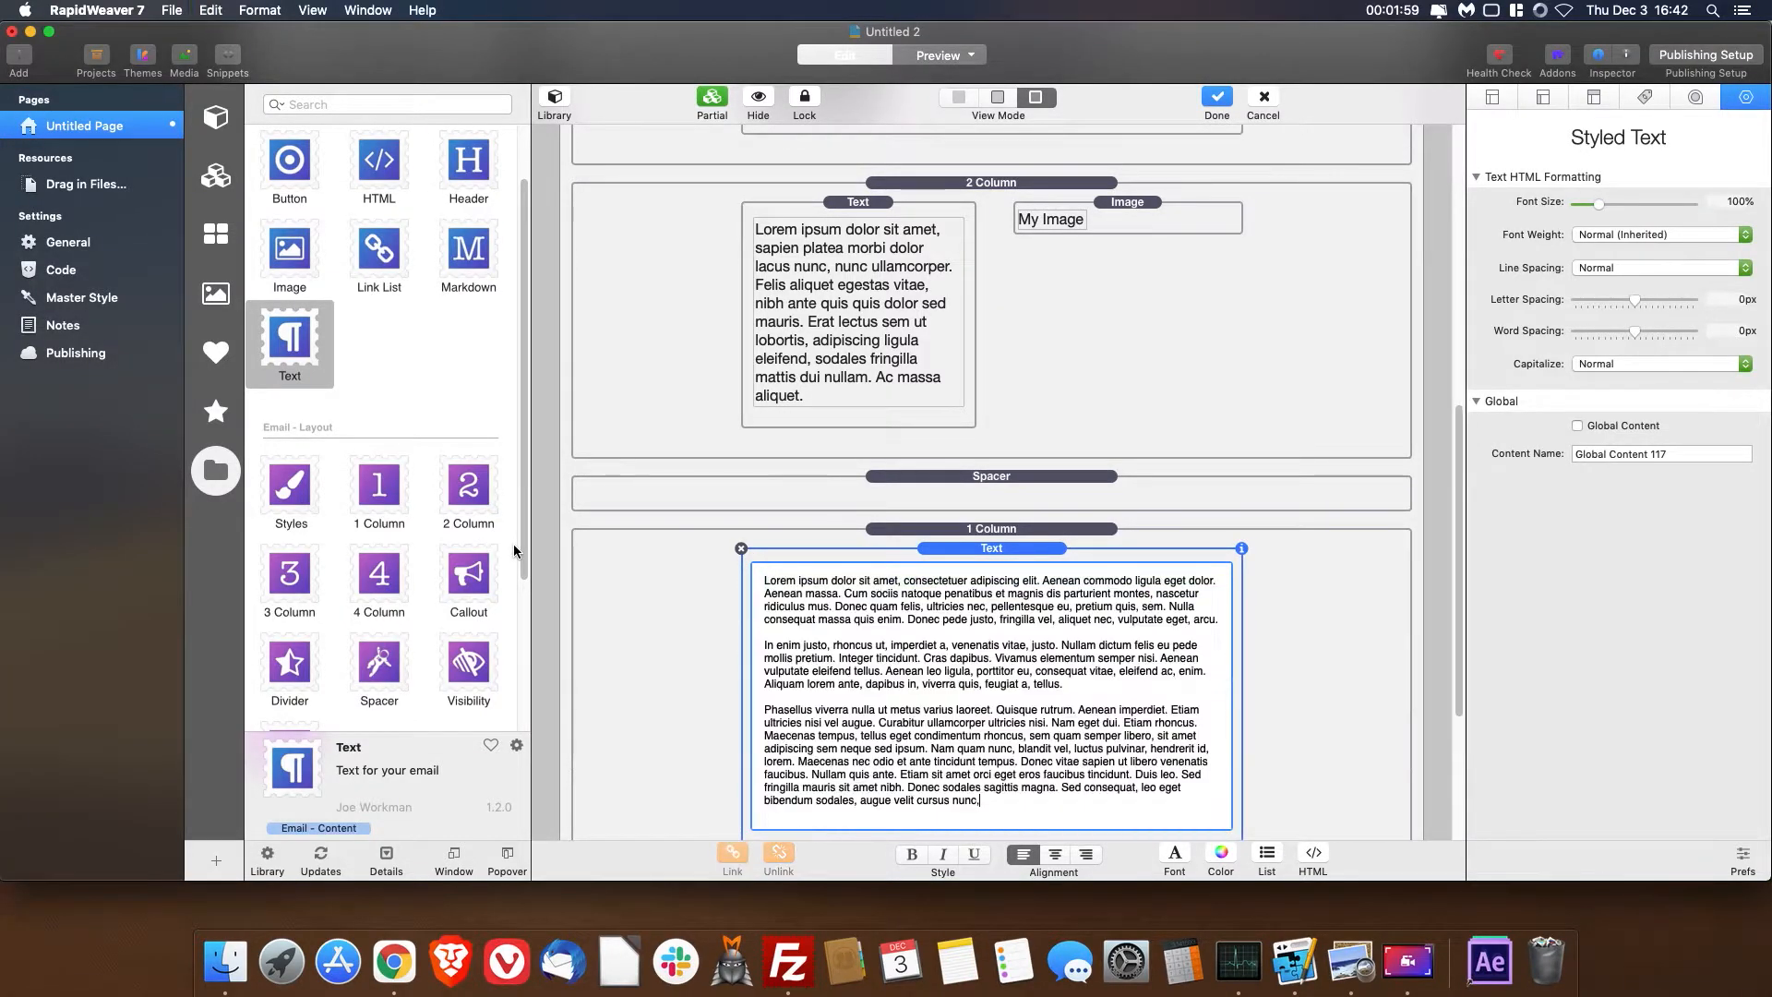
{"action": "left_click", "coordinate": [1270, 596]}
- Preview the email page from top to bottom and return to editing
{"action": "scroll", "coordinate": [1098, 443], "scroll_direction": "up", "scroll_amount": 15}
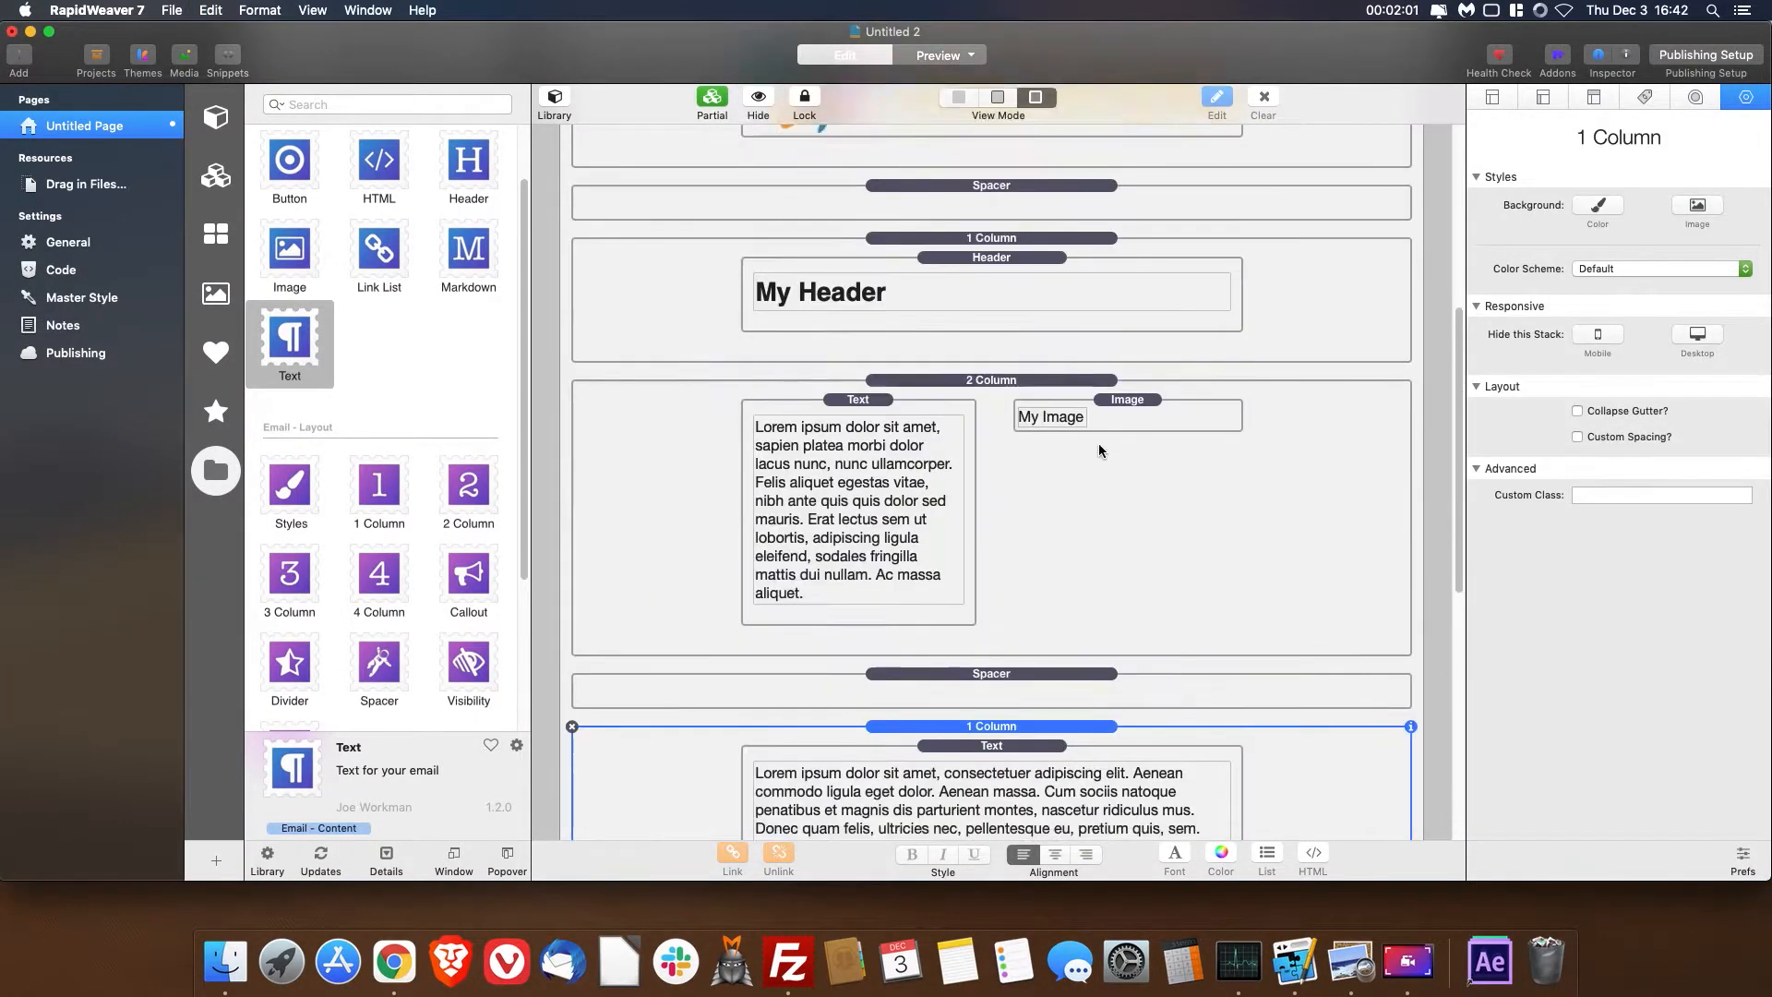
{"action": "scroll", "coordinate": [1098, 450], "scroll_direction": "down", "scroll_amount": 8}
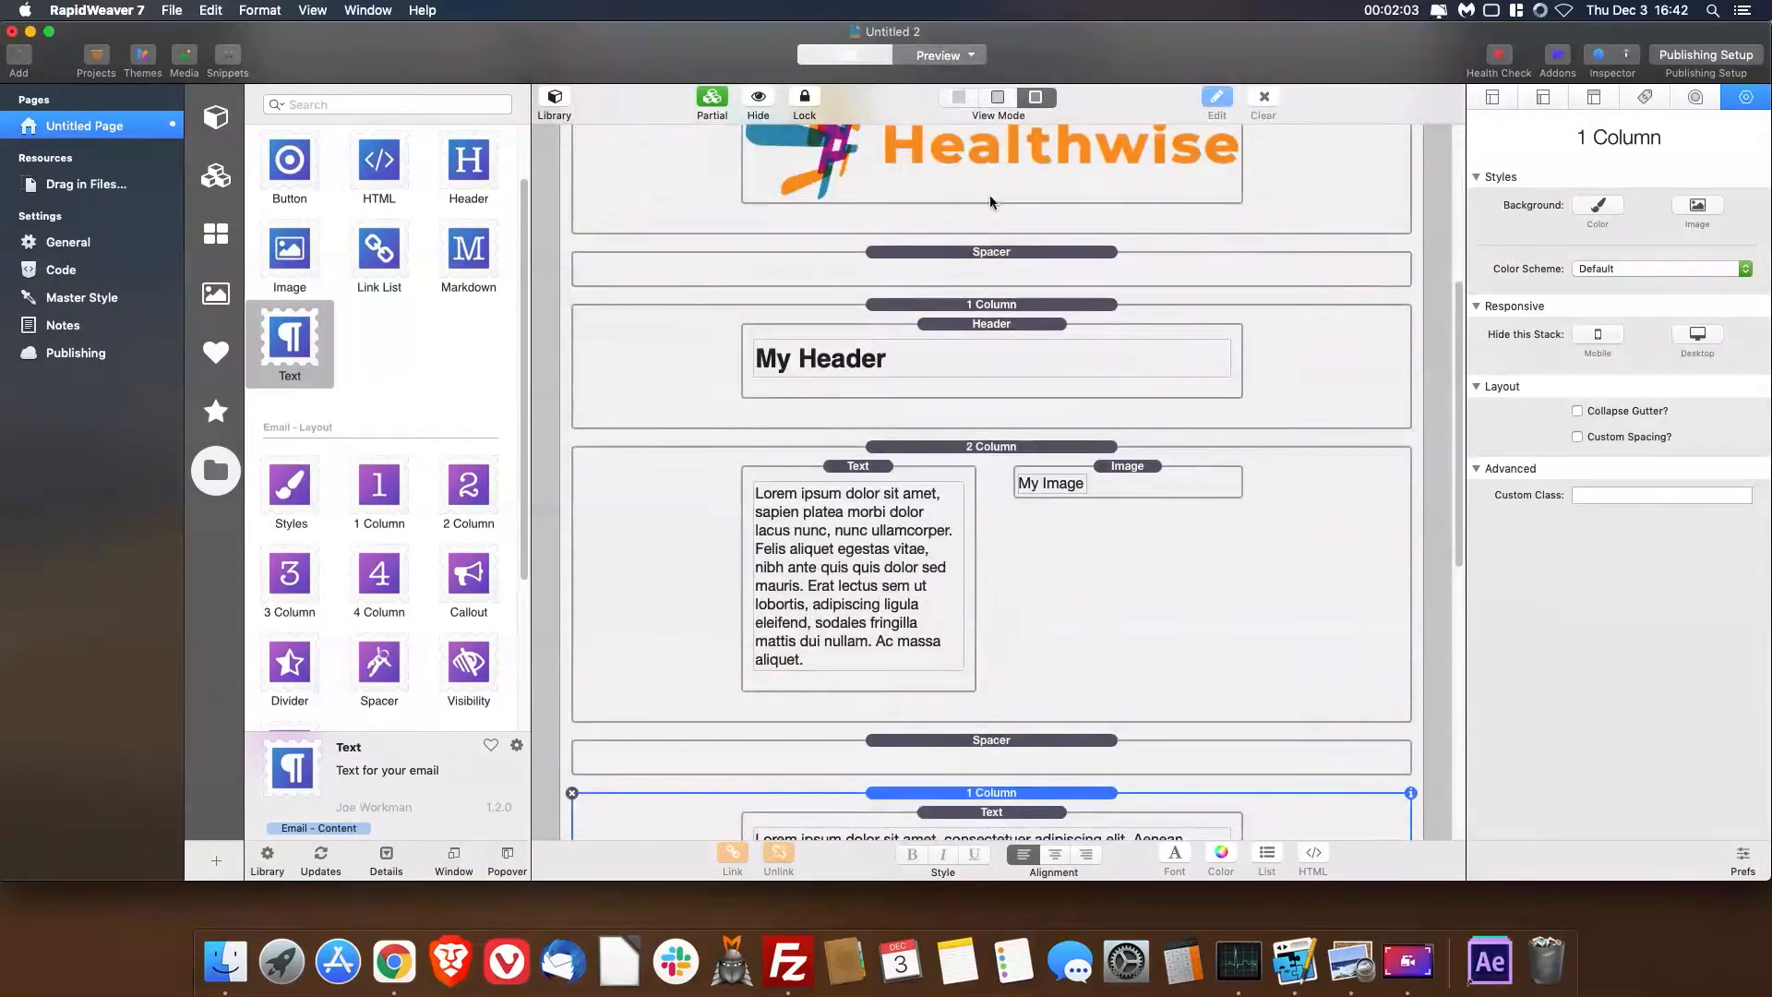
{"action": "left_click", "coordinate": [935, 56]}
{"action": "scroll", "coordinate": [1098, 251], "scroll_direction": "down", "scroll_amount": 3}
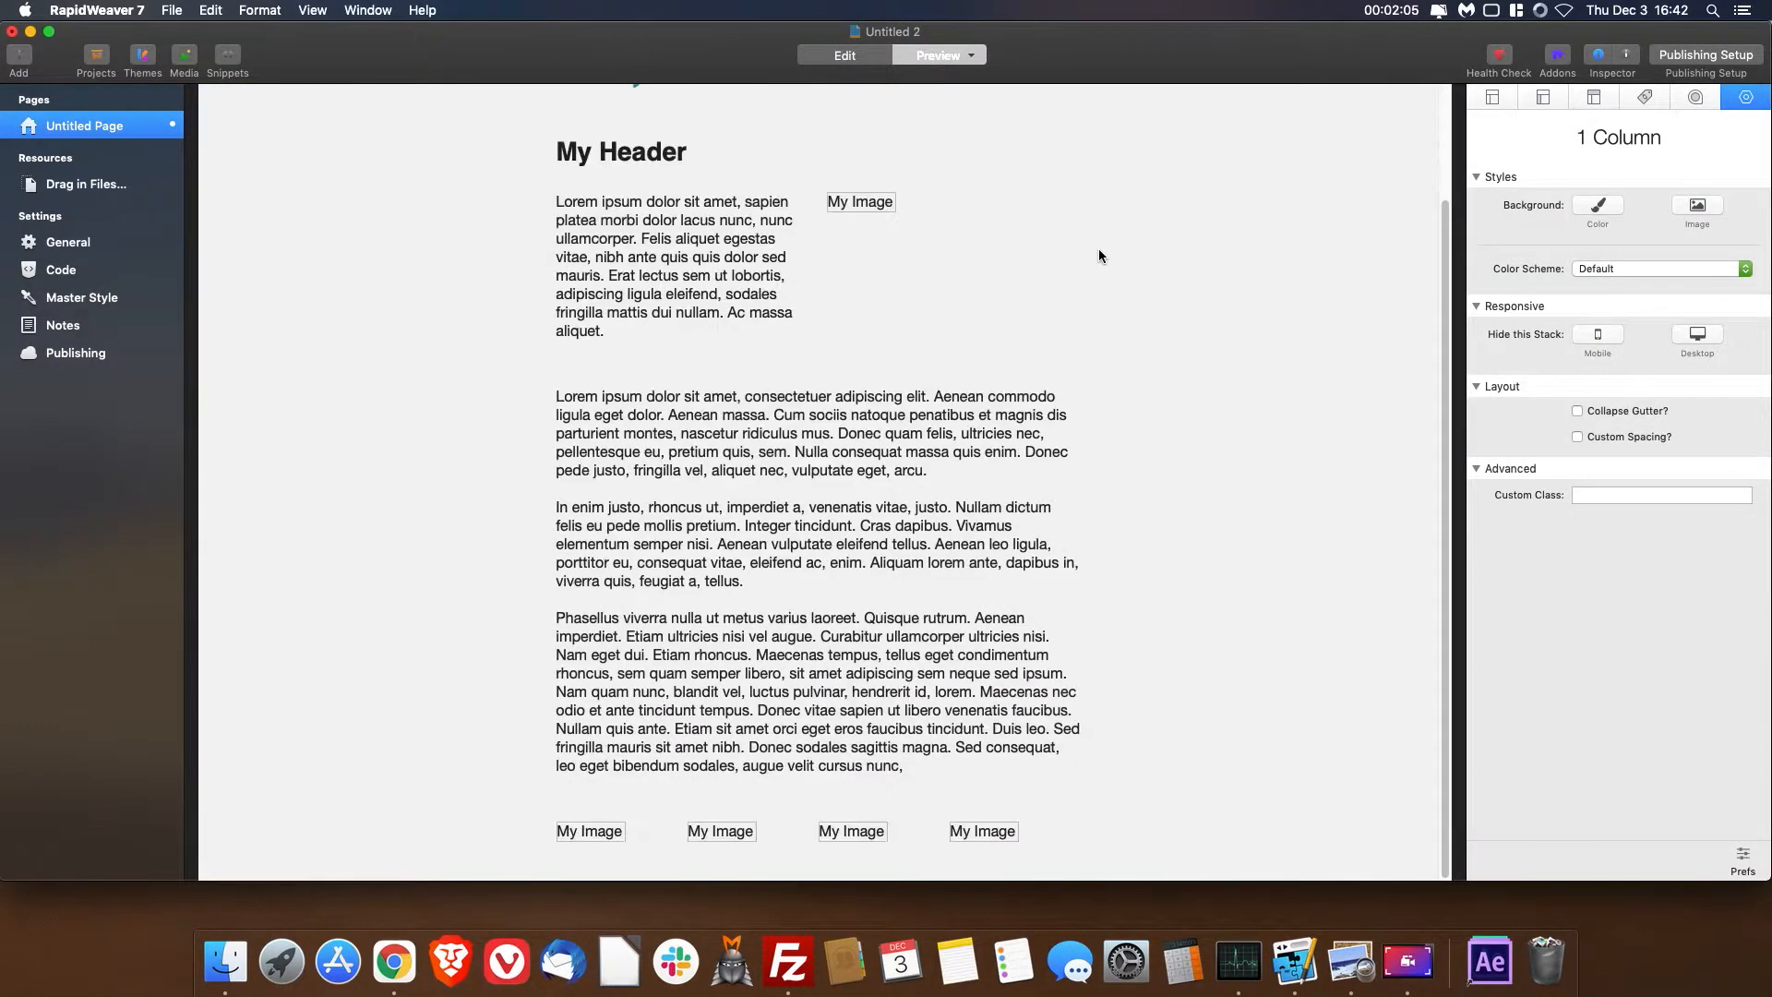
{"action": "scroll", "coordinate": [1104, 246], "scroll_direction": "up", "scroll_amount": 3}
{"action": "scroll", "coordinate": [1104, 247], "scroll_direction": "down", "scroll_amount": 3}
{"action": "scroll", "coordinate": [1105, 246], "scroll_direction": "up", "scroll_amount": 3}
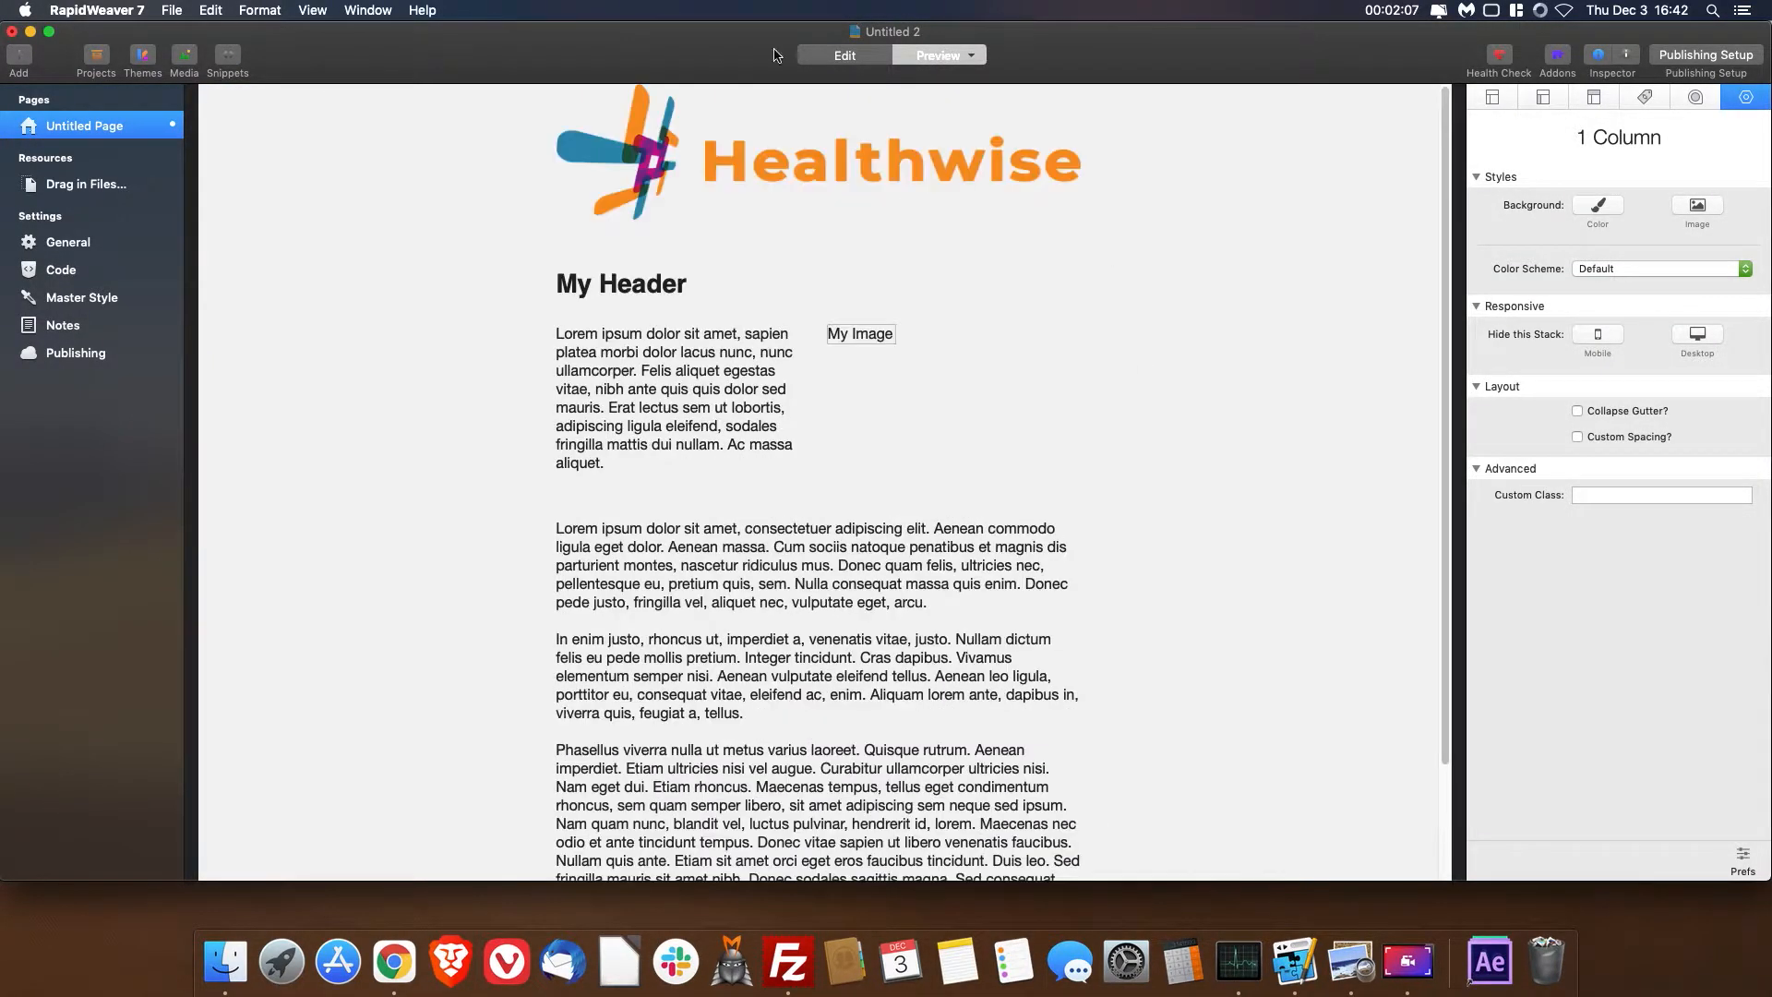
{"action": "left_click", "coordinate": [844, 58]}
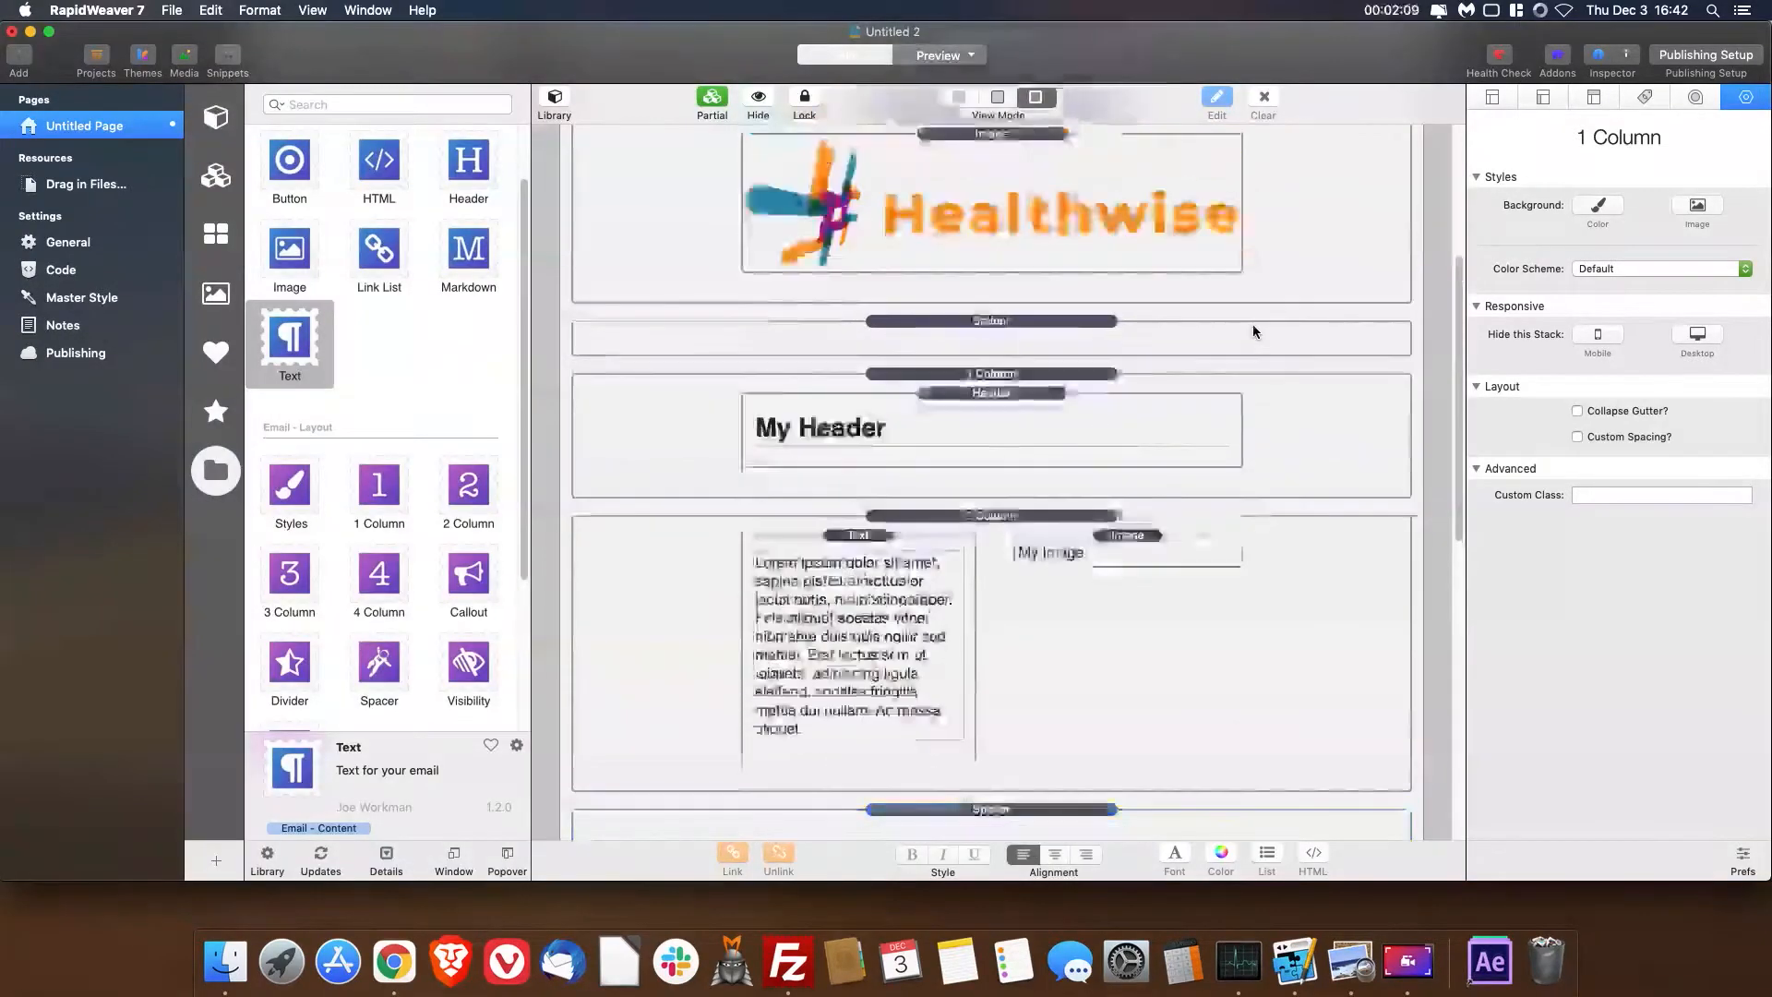
- Give the logo's 1 Column stack a solid background colour of #1C4160 using the saved dark blue swatch
{"action": "left_click", "coordinate": [1329, 528]}
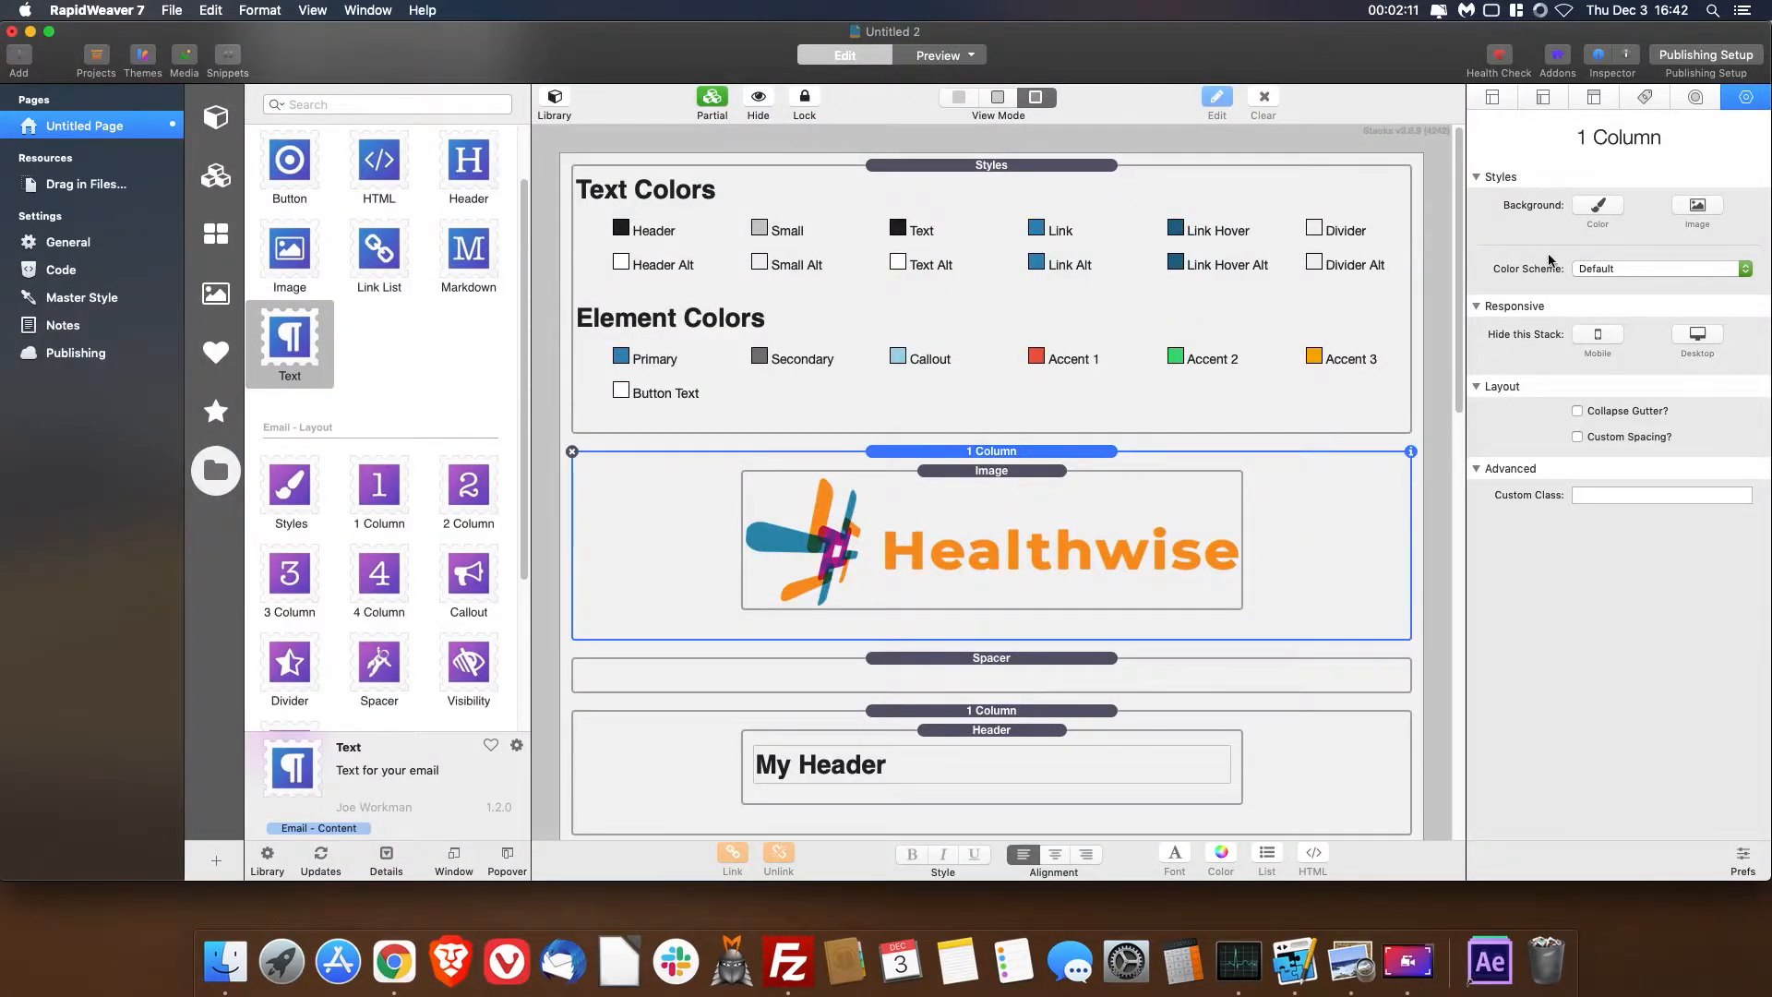
{"action": "left_click", "coordinate": [1604, 214]}
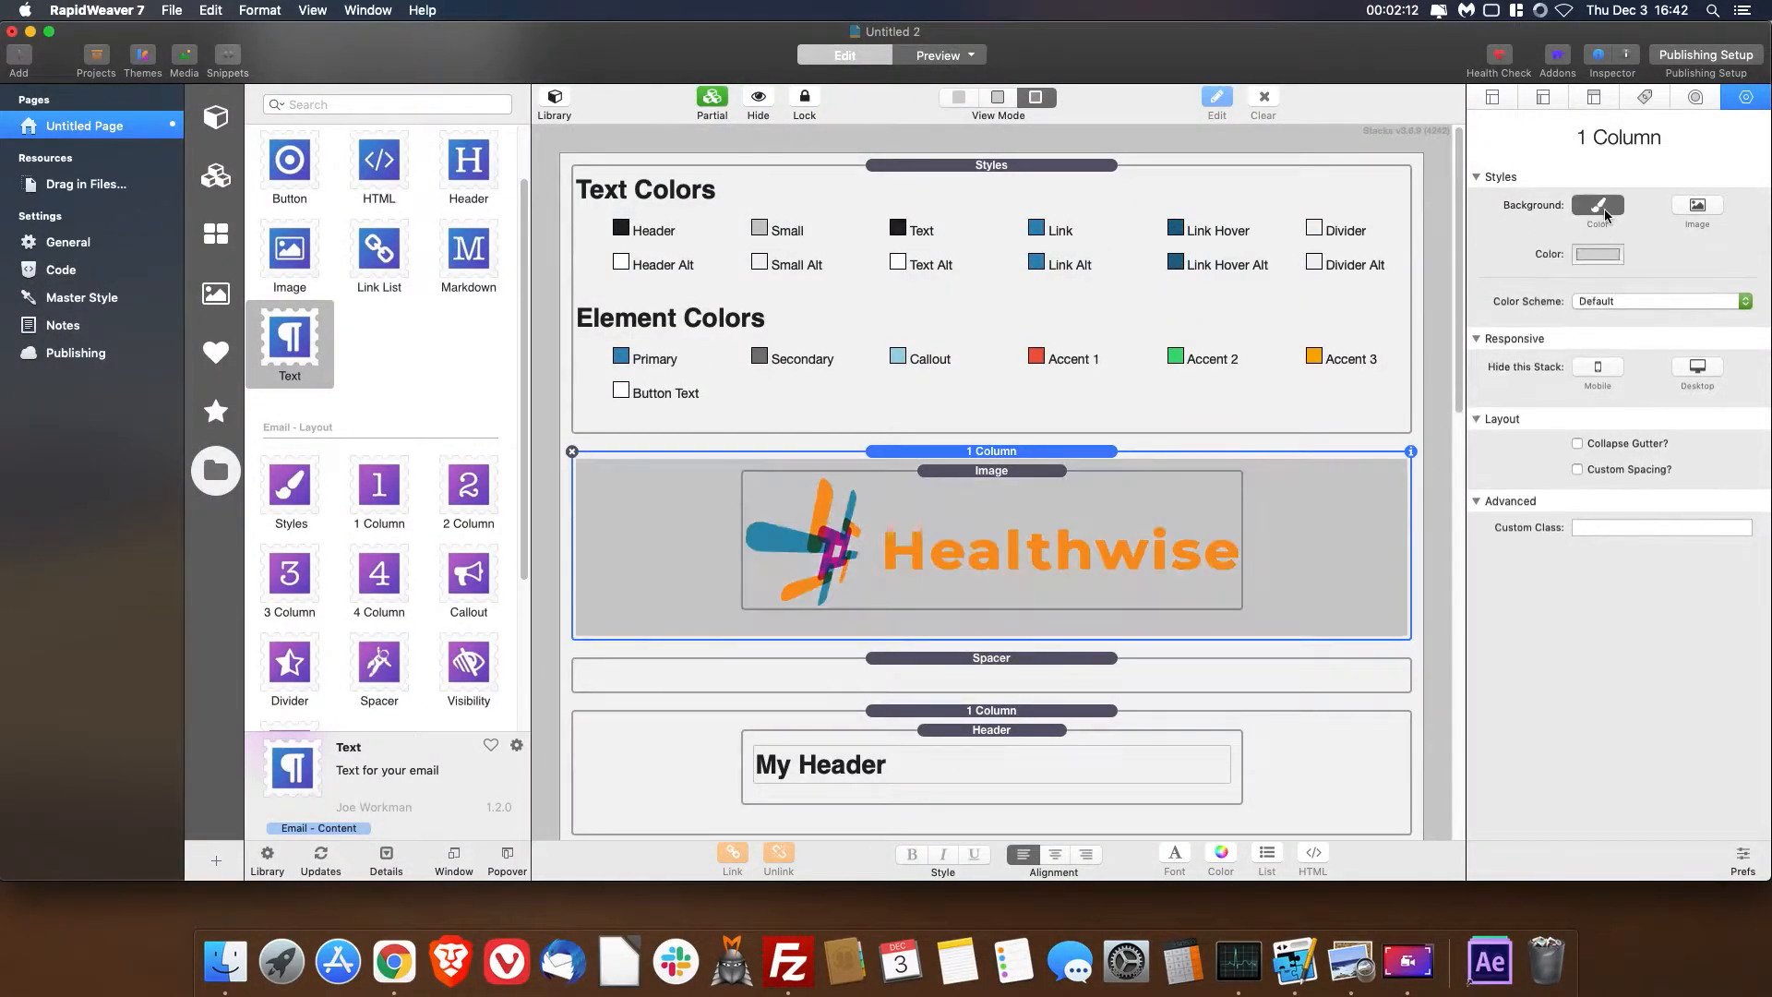
{"action": "left_click", "coordinate": [1599, 256]}
{"action": "left_click", "coordinate": [1282, 793]}
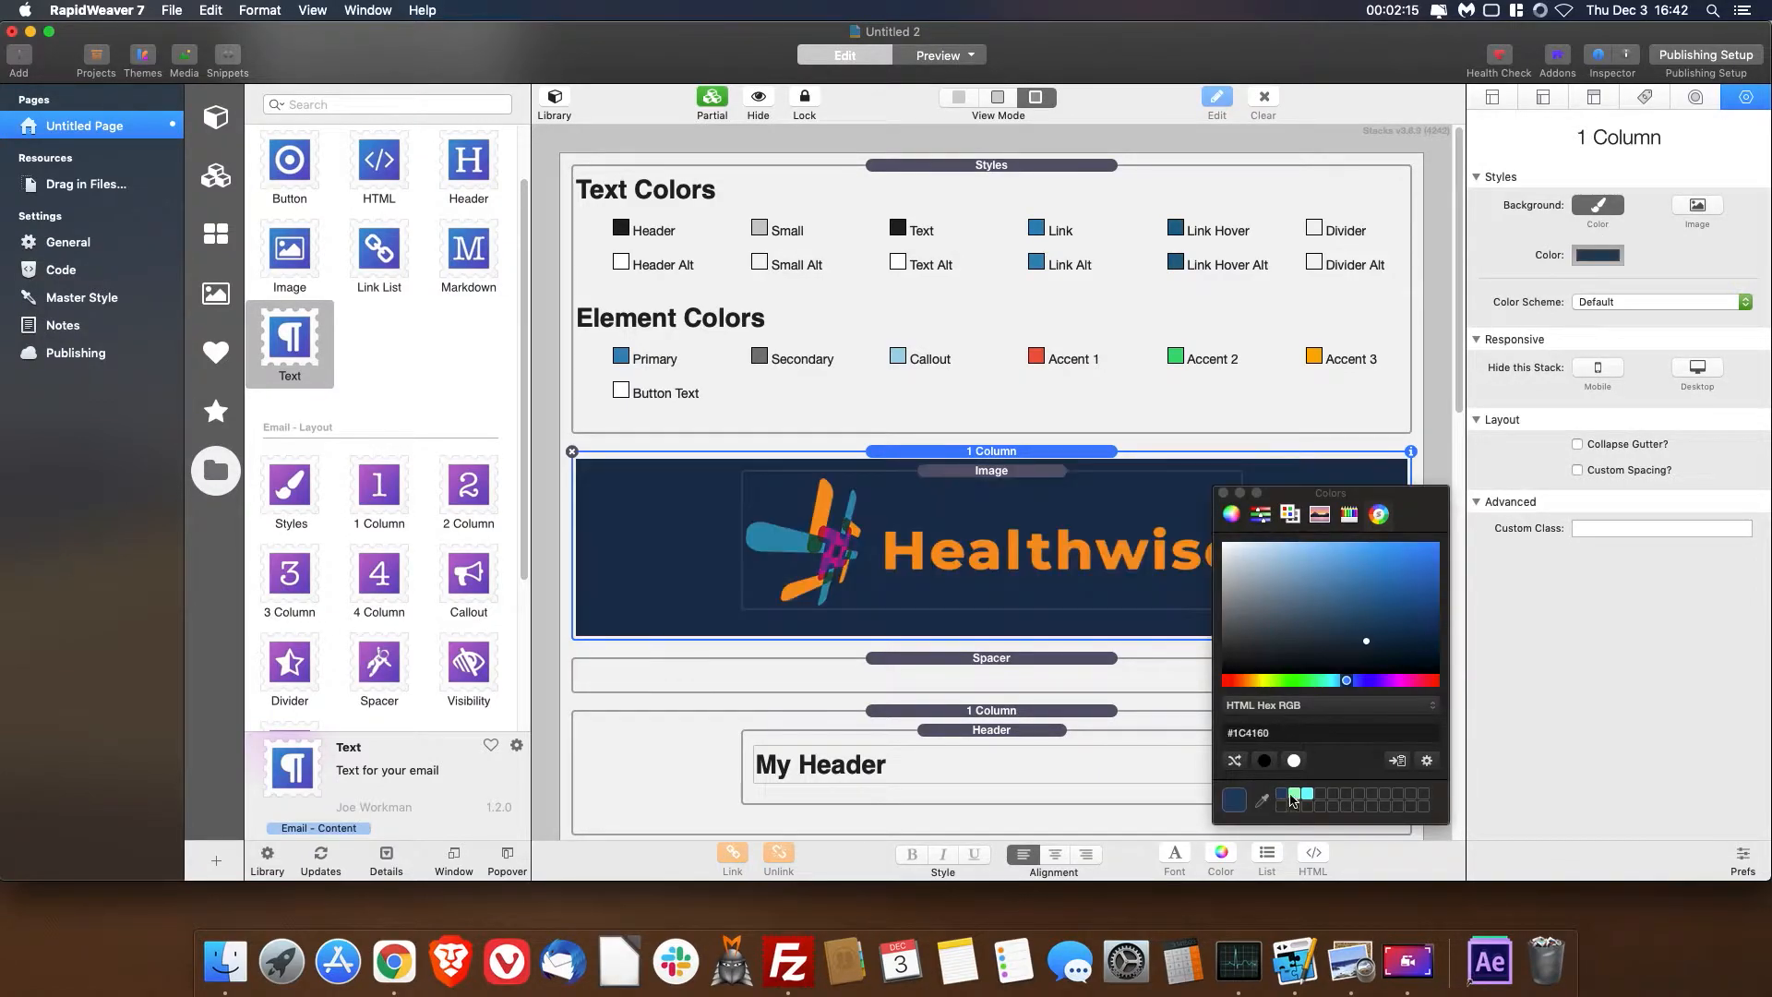
{"action": "left_click", "coordinate": [1223, 493]}
- Give the last 1 Column stack, containing the four images, a solid background colour of #1C4160
{"action": "scroll", "coordinate": [1181, 646], "scroll_direction": "down", "scroll_amount": 10}
{"action": "left_click", "coordinate": [1293, 718]}
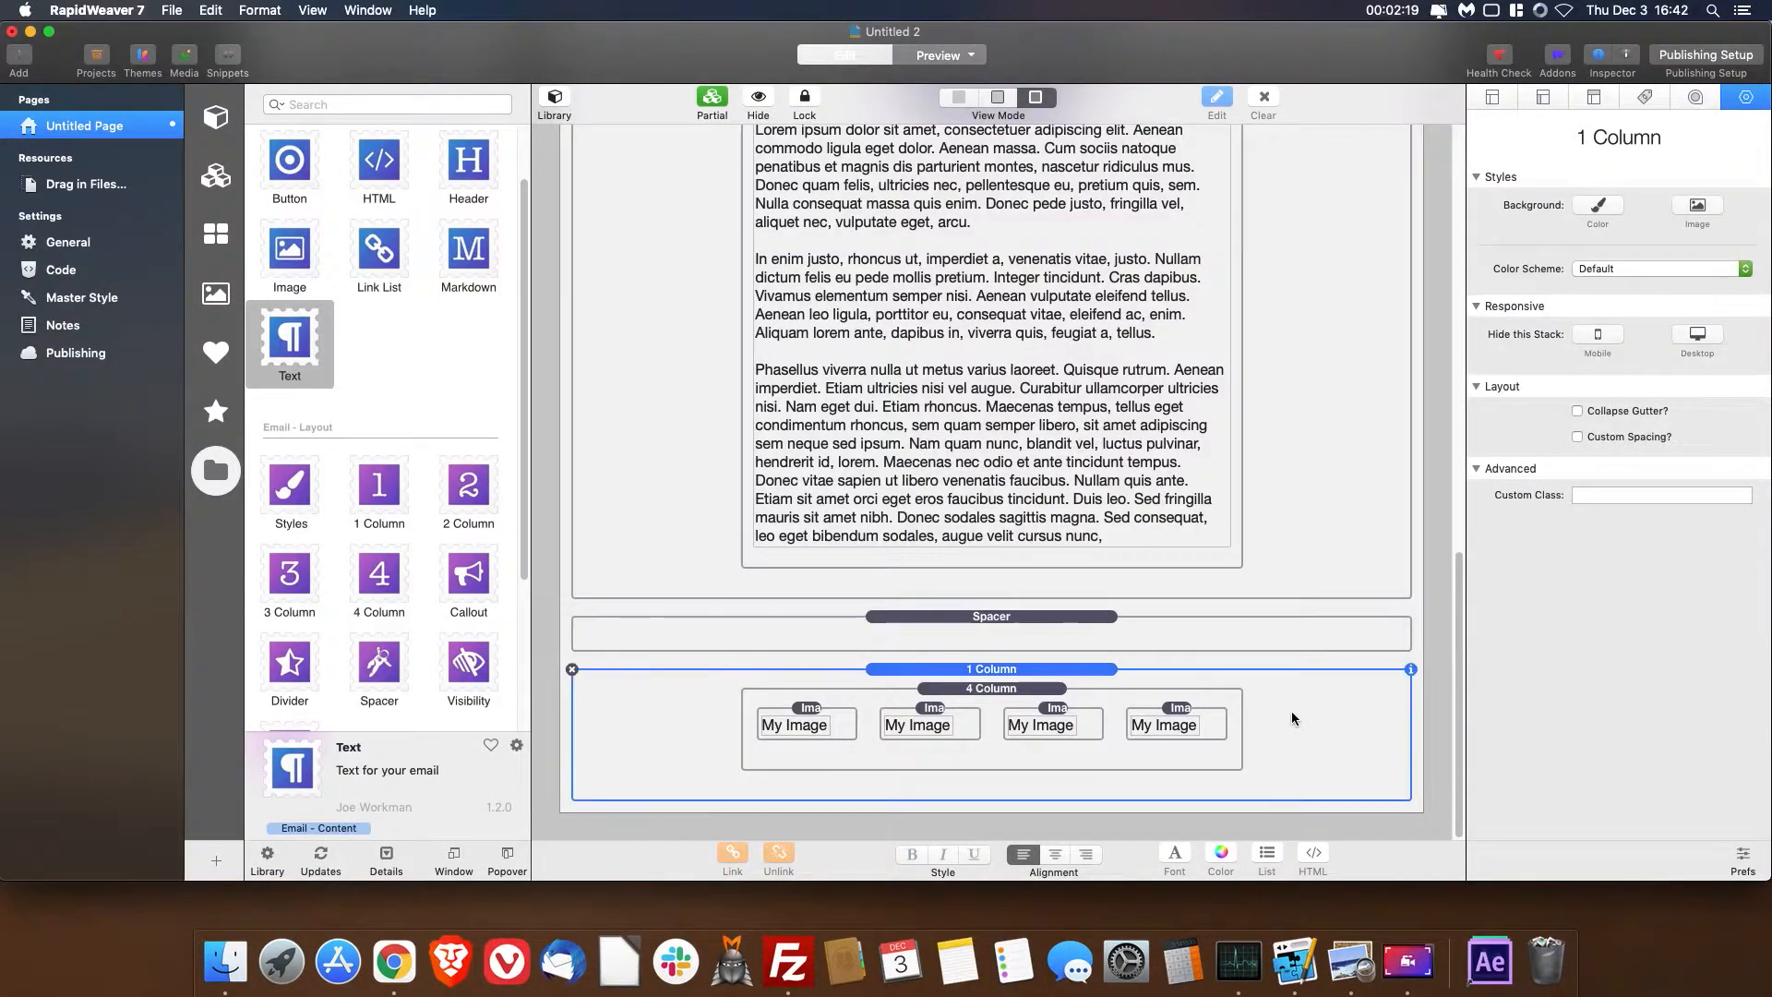
{"action": "left_click", "coordinate": [1597, 204]}
{"action": "left_click", "coordinate": [1598, 255]}
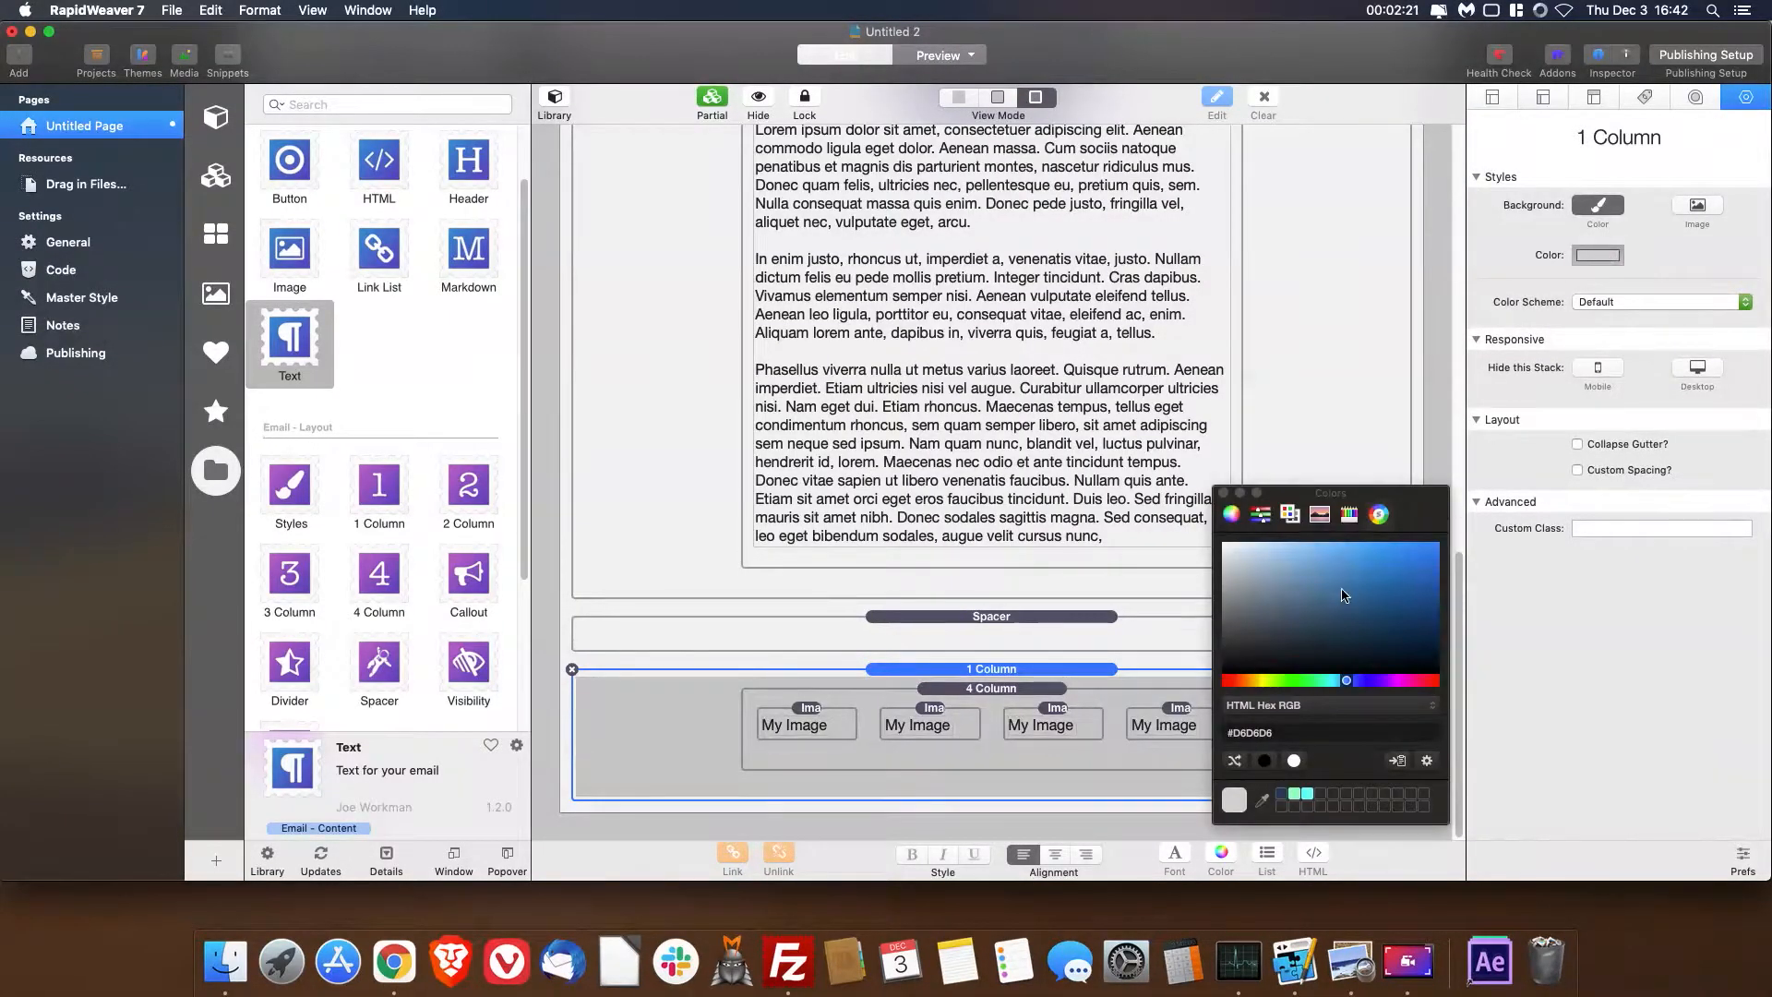
{"action": "left_click", "coordinate": [1280, 794]}
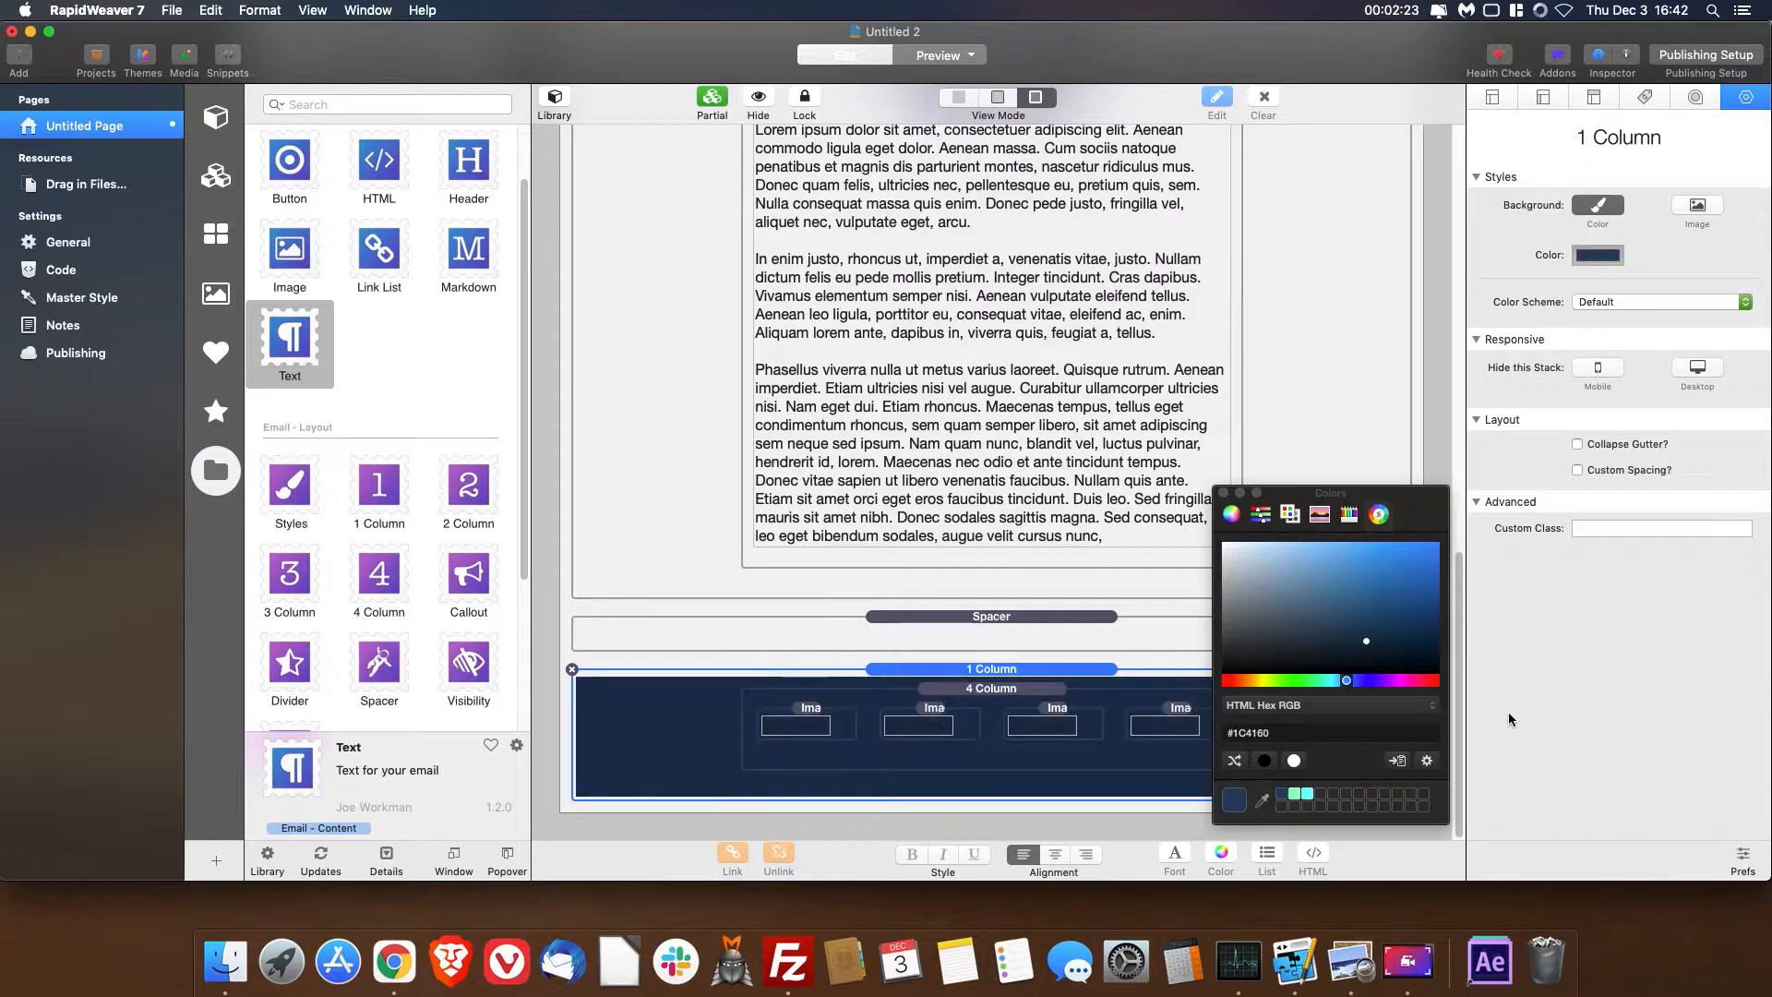
- Close the colour picker, preview the email page from top to bottom, and return to editing
{"action": "left_click", "coordinate": [1305, 438]}
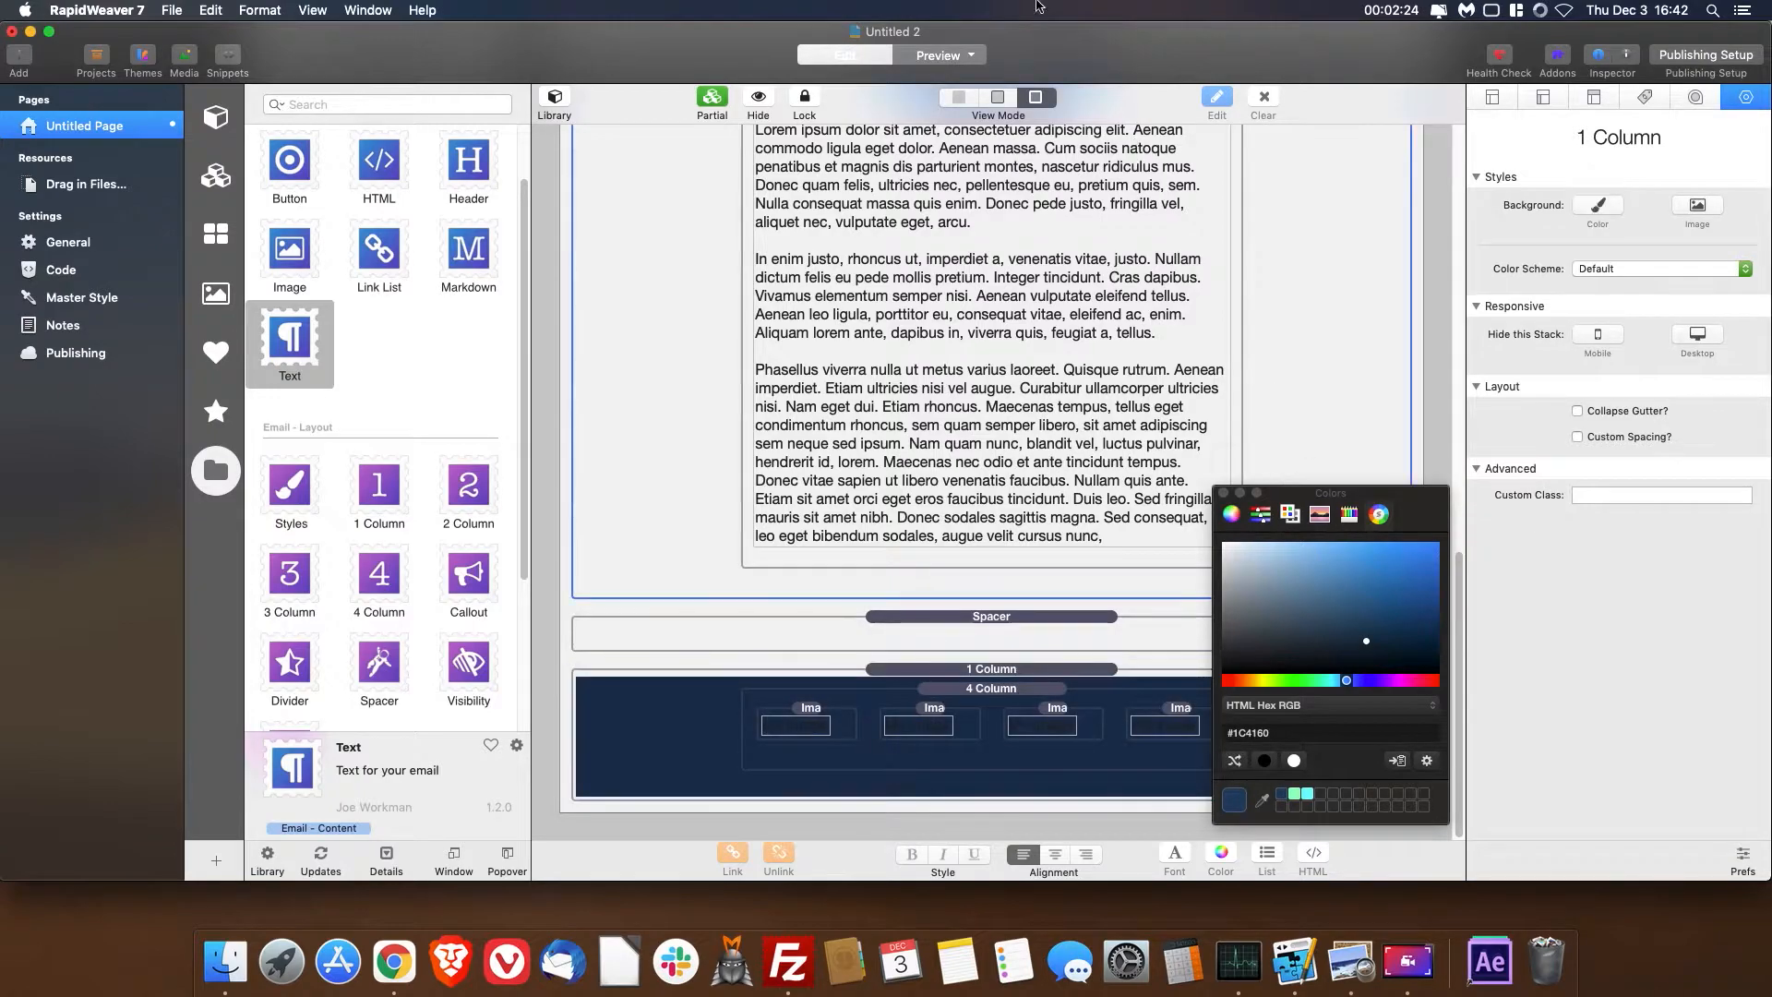
{"action": "left_click", "coordinate": [1224, 492]}
{"action": "left_click", "coordinate": [948, 55]}
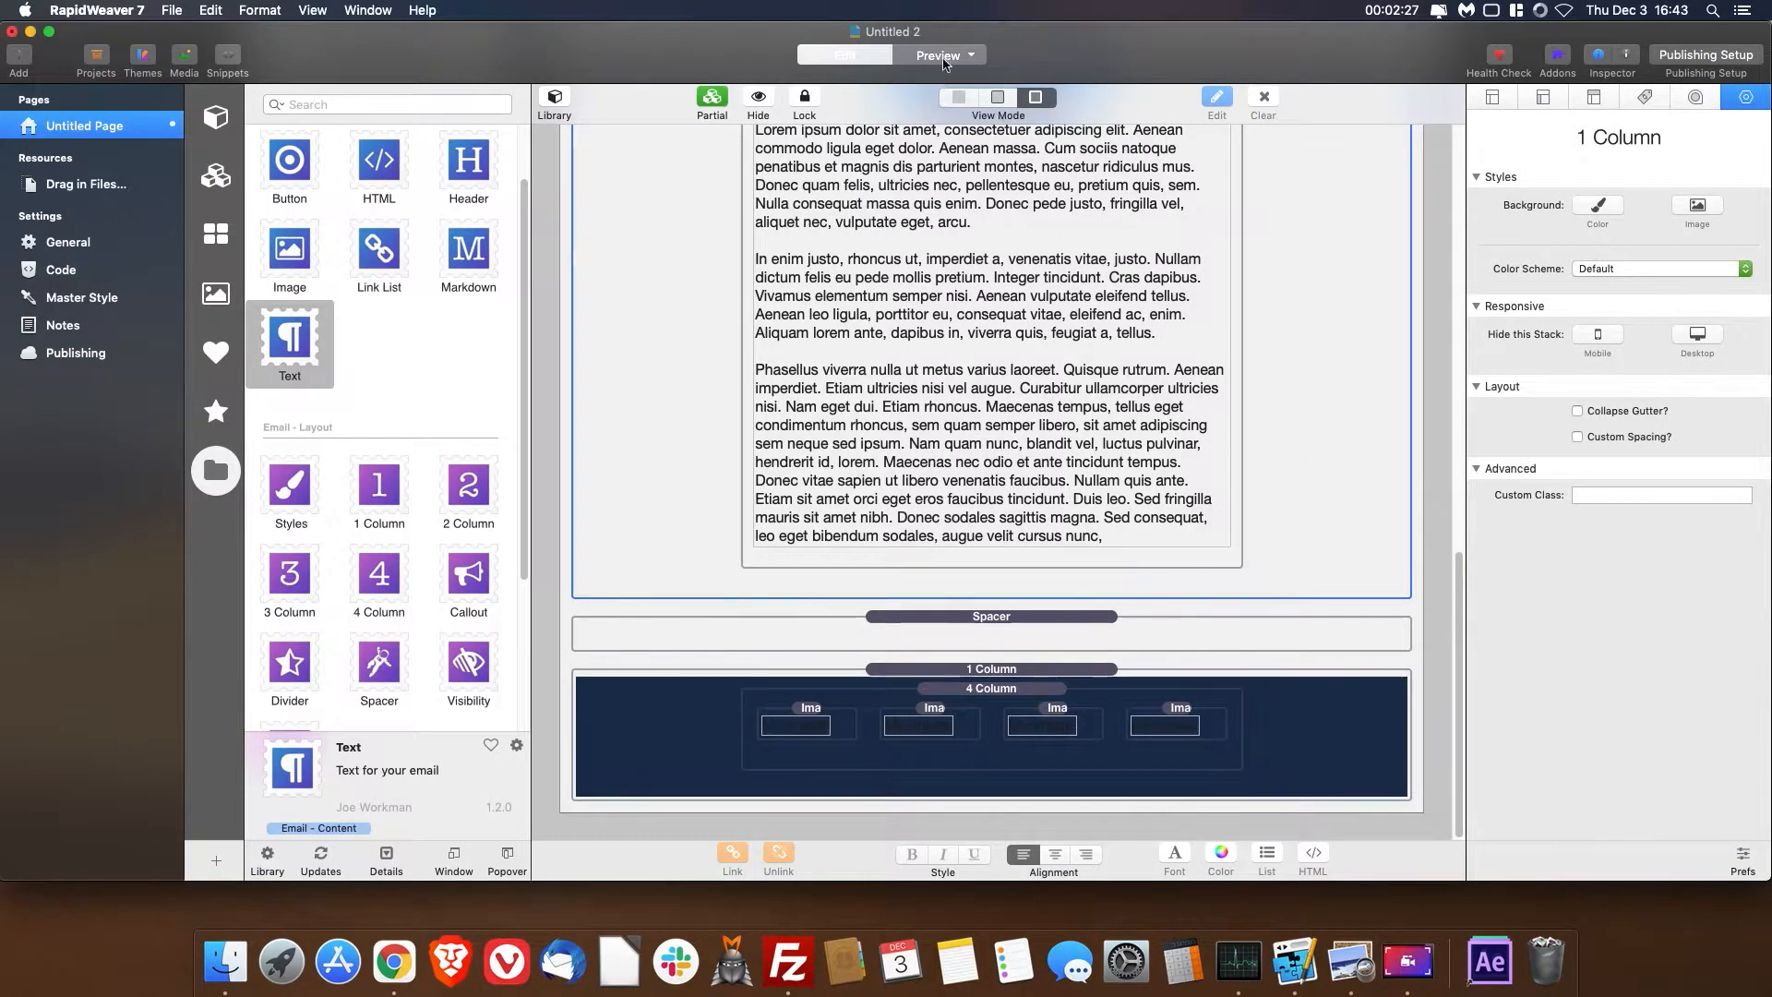
{"action": "scroll", "coordinate": [1131, 263], "scroll_direction": "down", "scroll_amount": 3}
{"action": "scroll", "coordinate": [1131, 258], "scroll_direction": "up", "scroll_amount": 3}
{"action": "scroll", "coordinate": [1131, 258], "scroll_direction": "down", "scroll_amount": 3}
{"action": "scroll", "coordinate": [1133, 257], "scroll_direction": "up", "scroll_amount": 3}
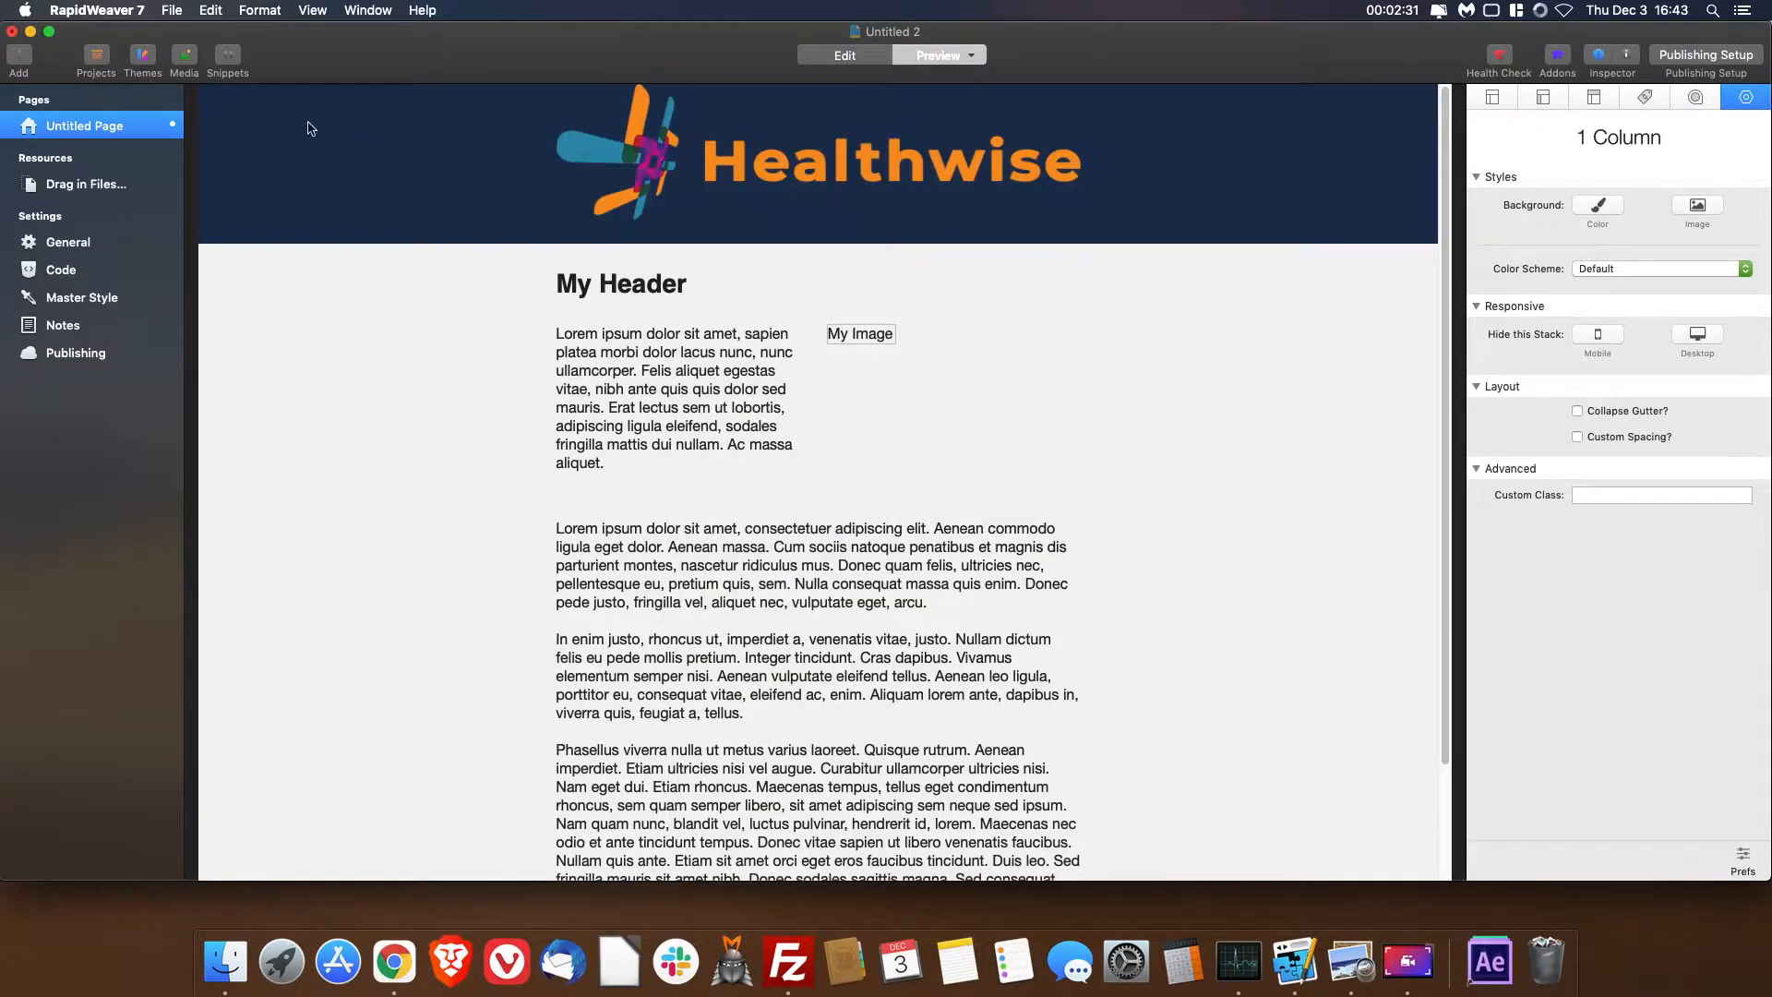
{"action": "left_click", "coordinate": [842, 55]}
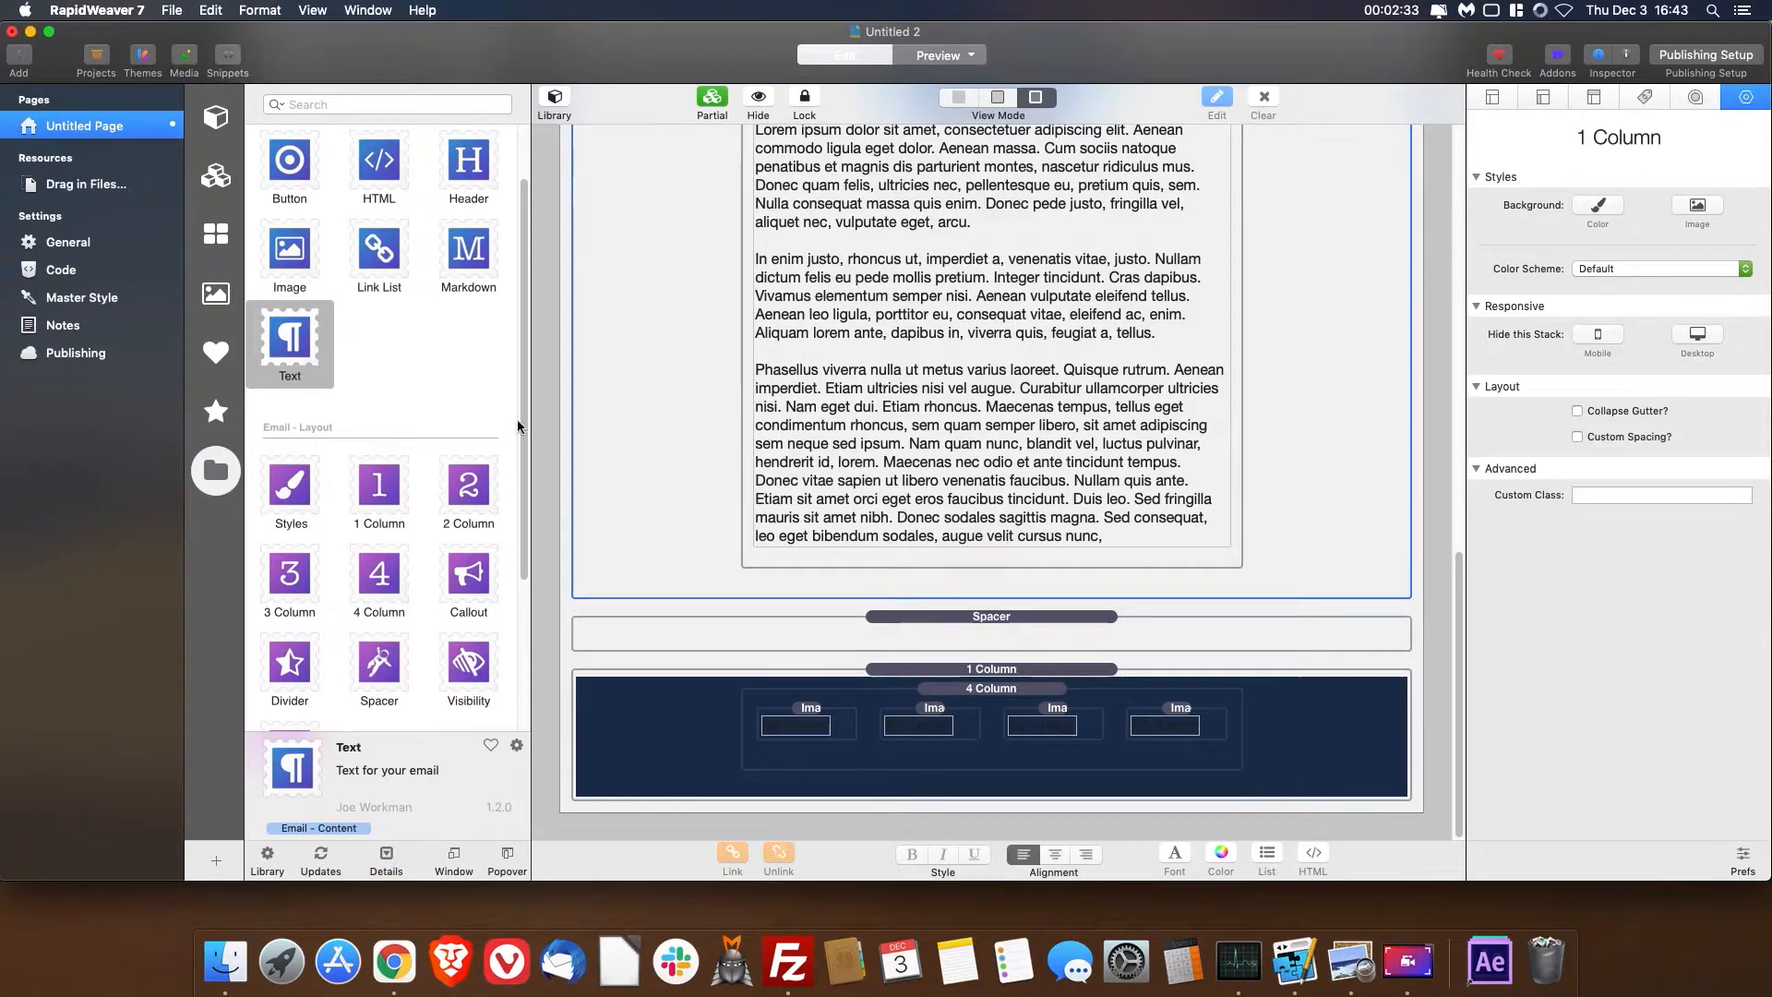
- Place one Spacer stack above and another below the 4 Column stack inside the dark blue footer column
{"action": "left_click_drag", "start_coordinate": [379, 661], "coordinate": [893, 694]}
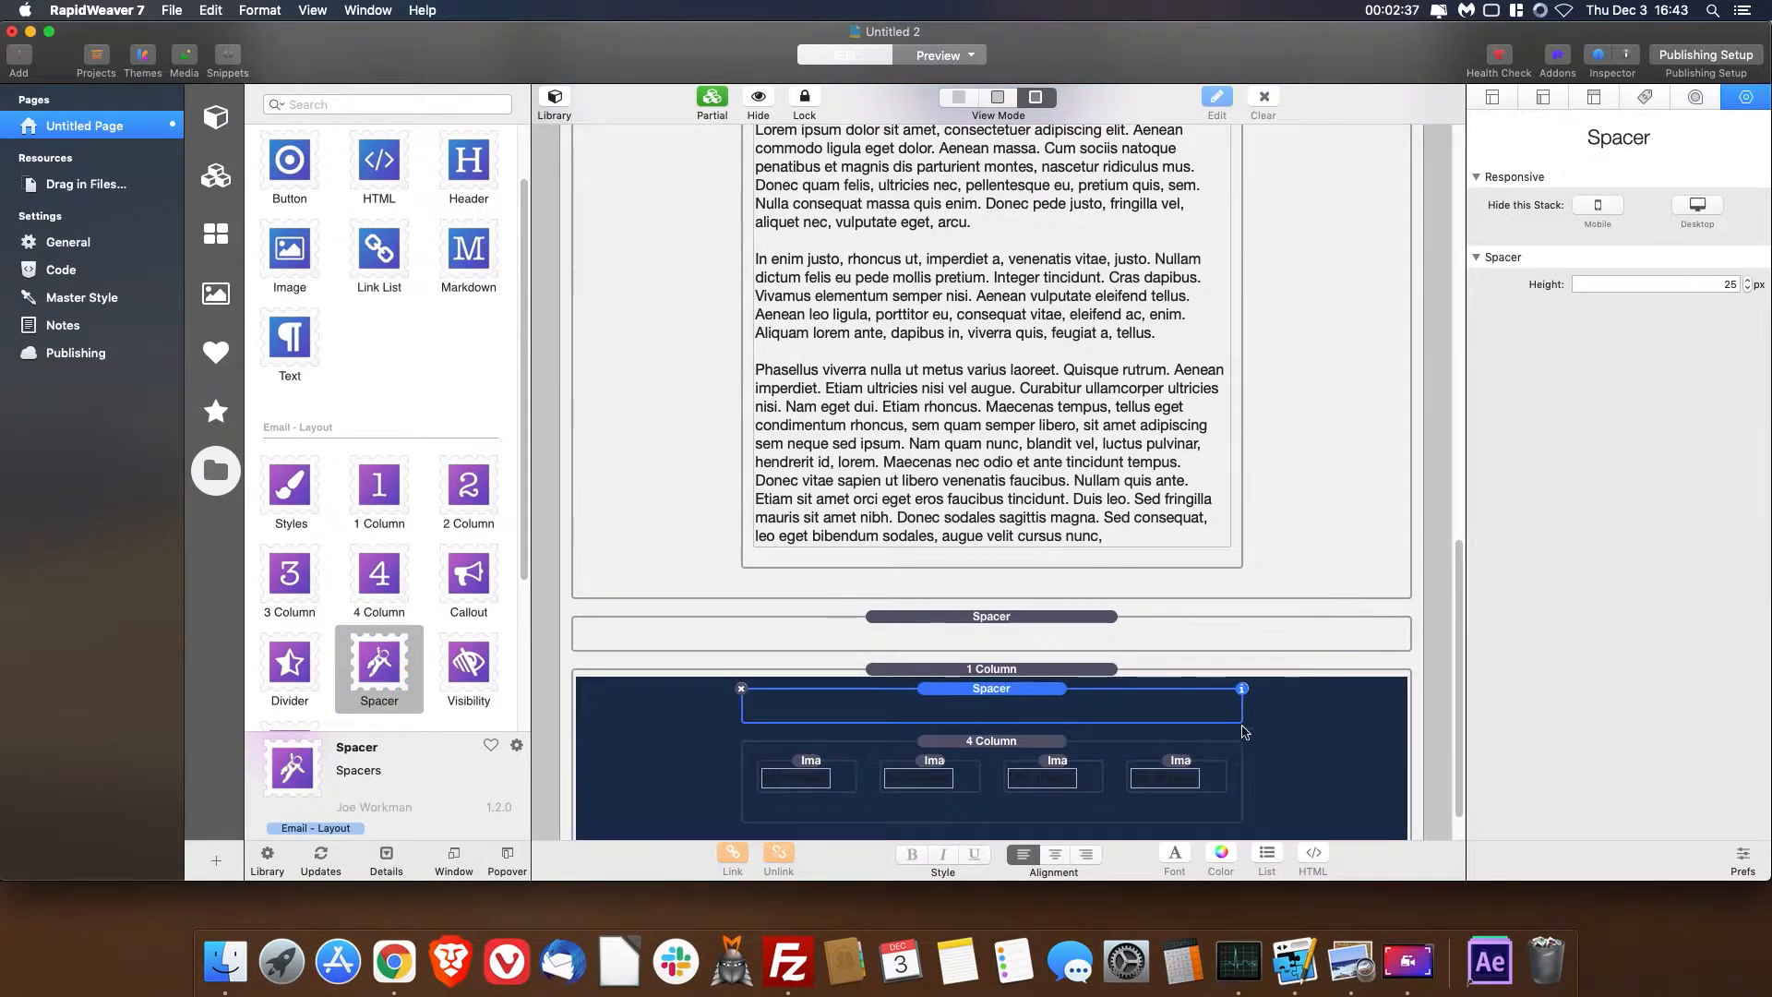
{"action": "mouse_move", "coordinate": [380, 661]}
{"action": "left_mouse_down"}
{"action": "mouse_move", "coordinate": [856, 782]}
{"action": "mouse_move", "coordinate": [956, 785]}
{"action": "left_mouse_up"}
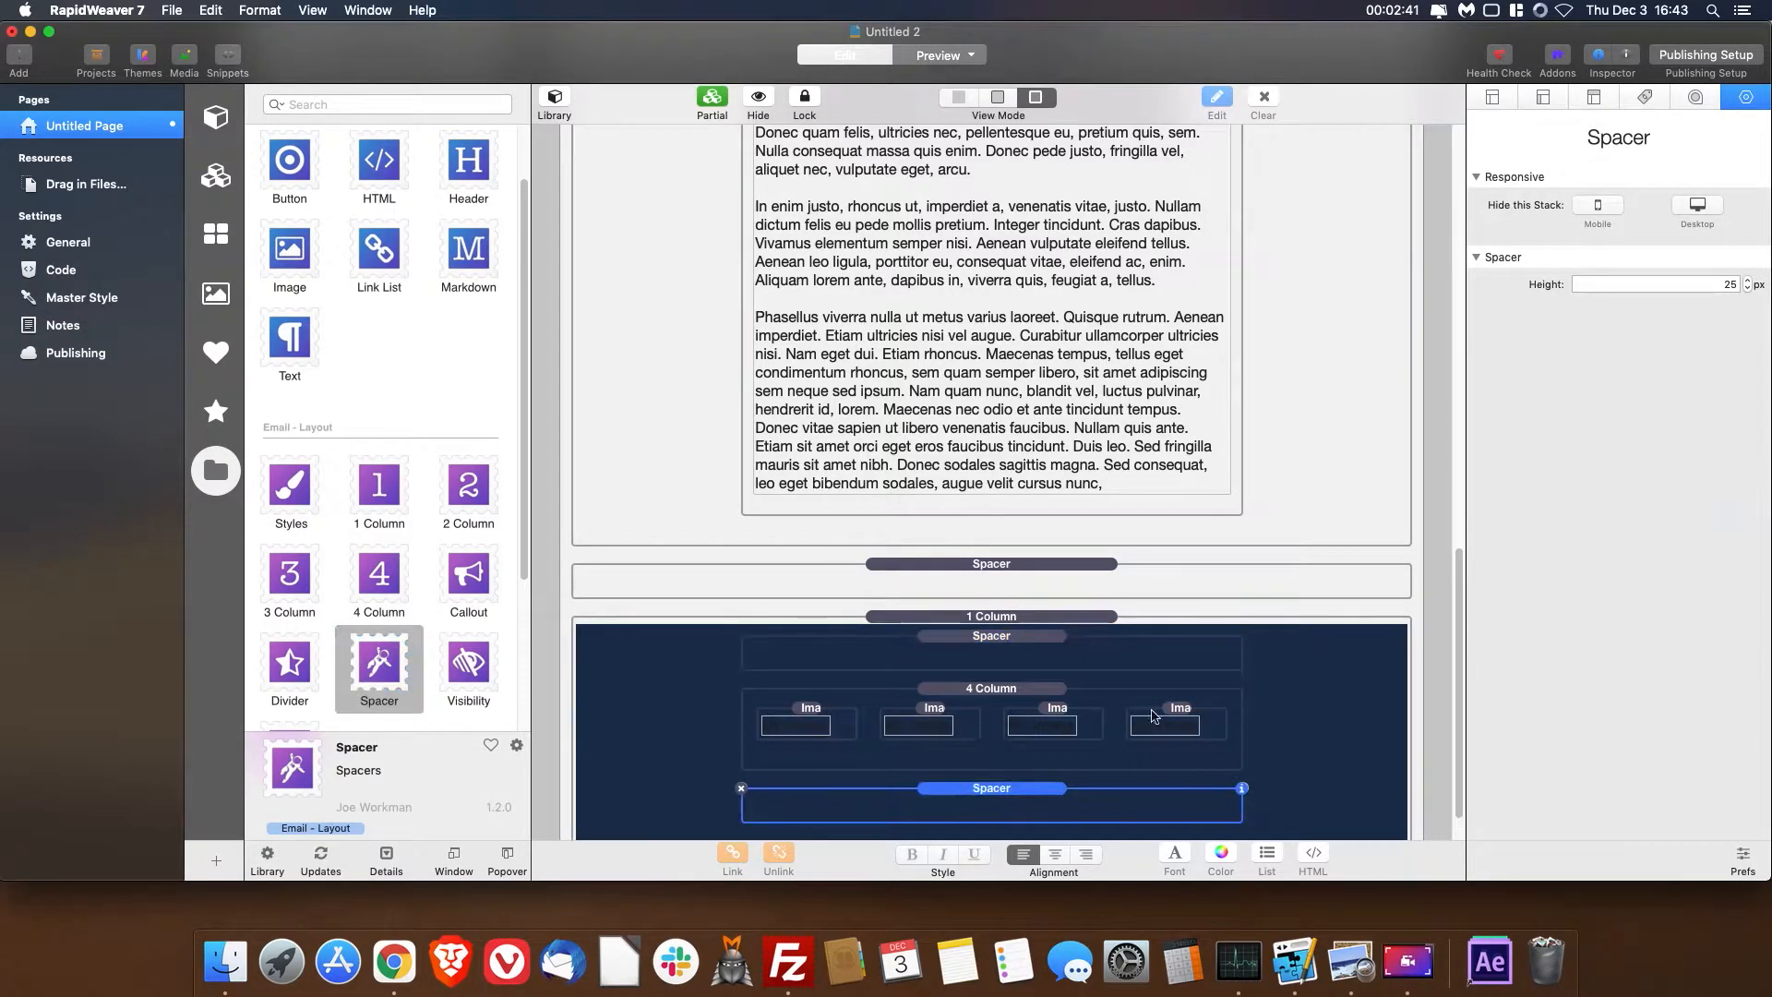
- Replace the "My Header" text in the Header stack with "Healthwise Yogi Newsletter"
{"action": "scroll", "coordinate": [1236, 540], "scroll_direction": "up", "scroll_amount": 10}
{"action": "scroll", "coordinate": [1236, 539], "scroll_direction": "down", "scroll_amount": 10}
{"action": "scroll", "coordinate": [950, 421], "scroll_direction": "up", "scroll_amount": 7}
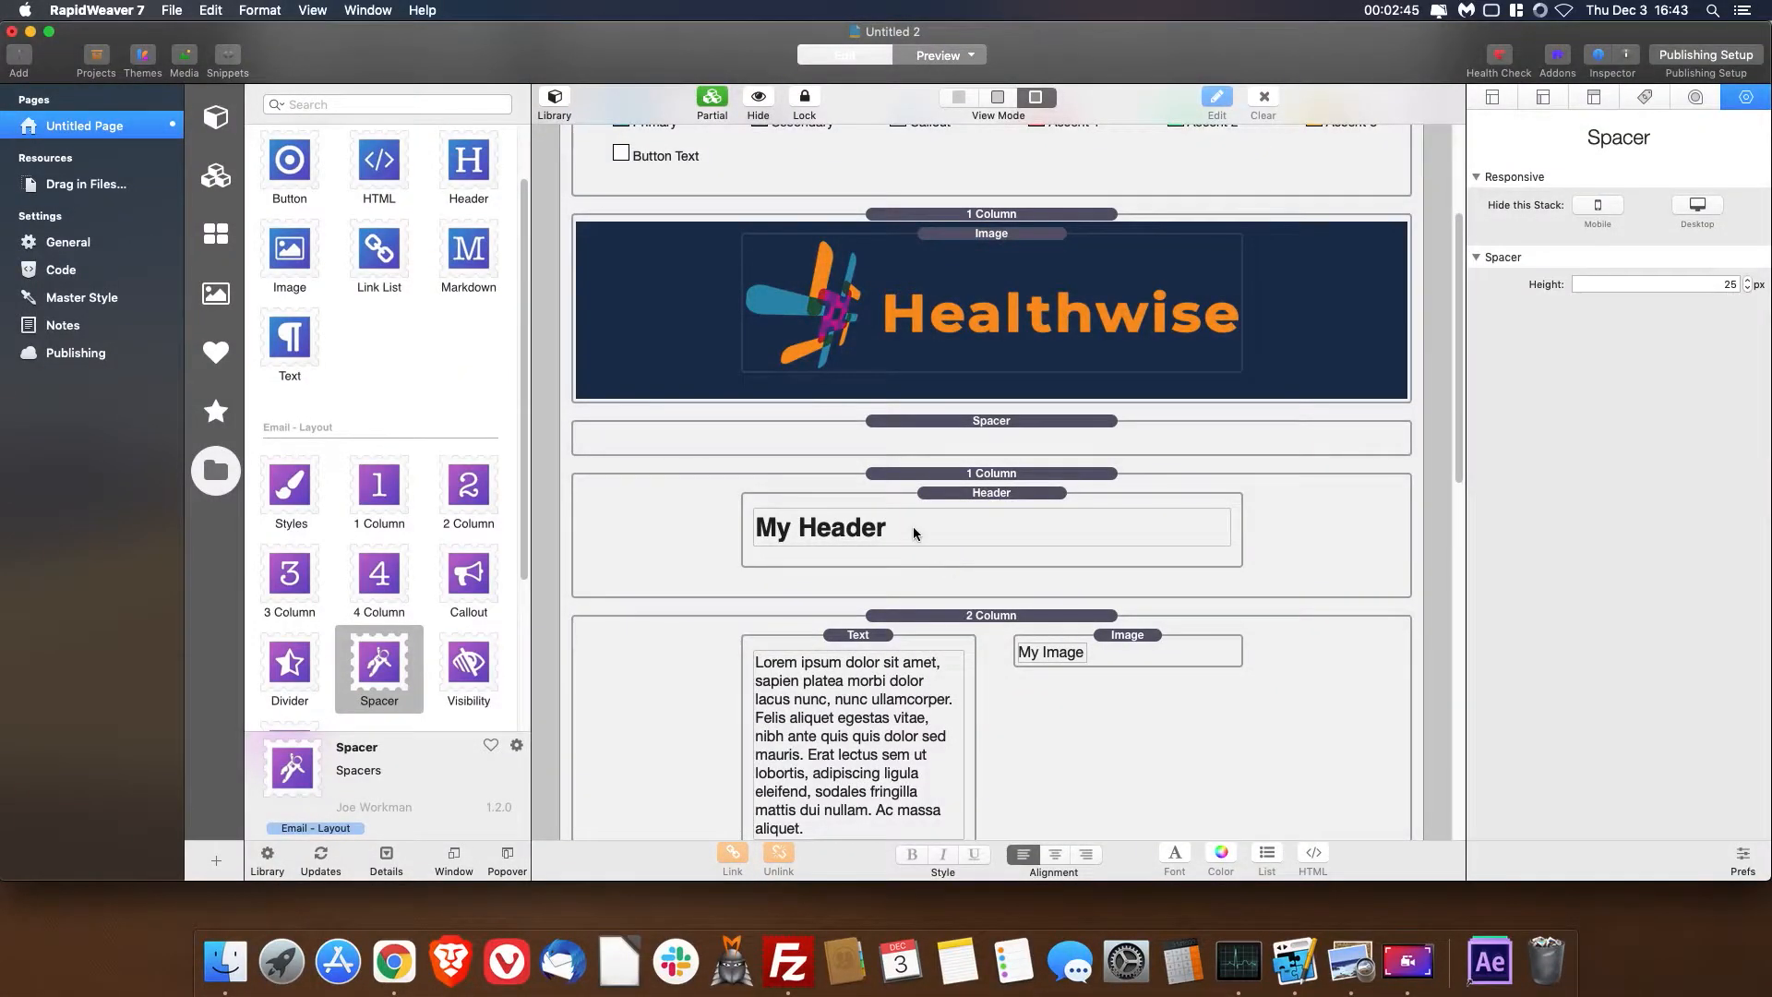
{"action": "left_click", "coordinate": [912, 526]}
{"action": "left_click", "coordinate": [889, 526]}
{"action": "key", "text": "super+a"}
{"action": "type", "text": "M"}
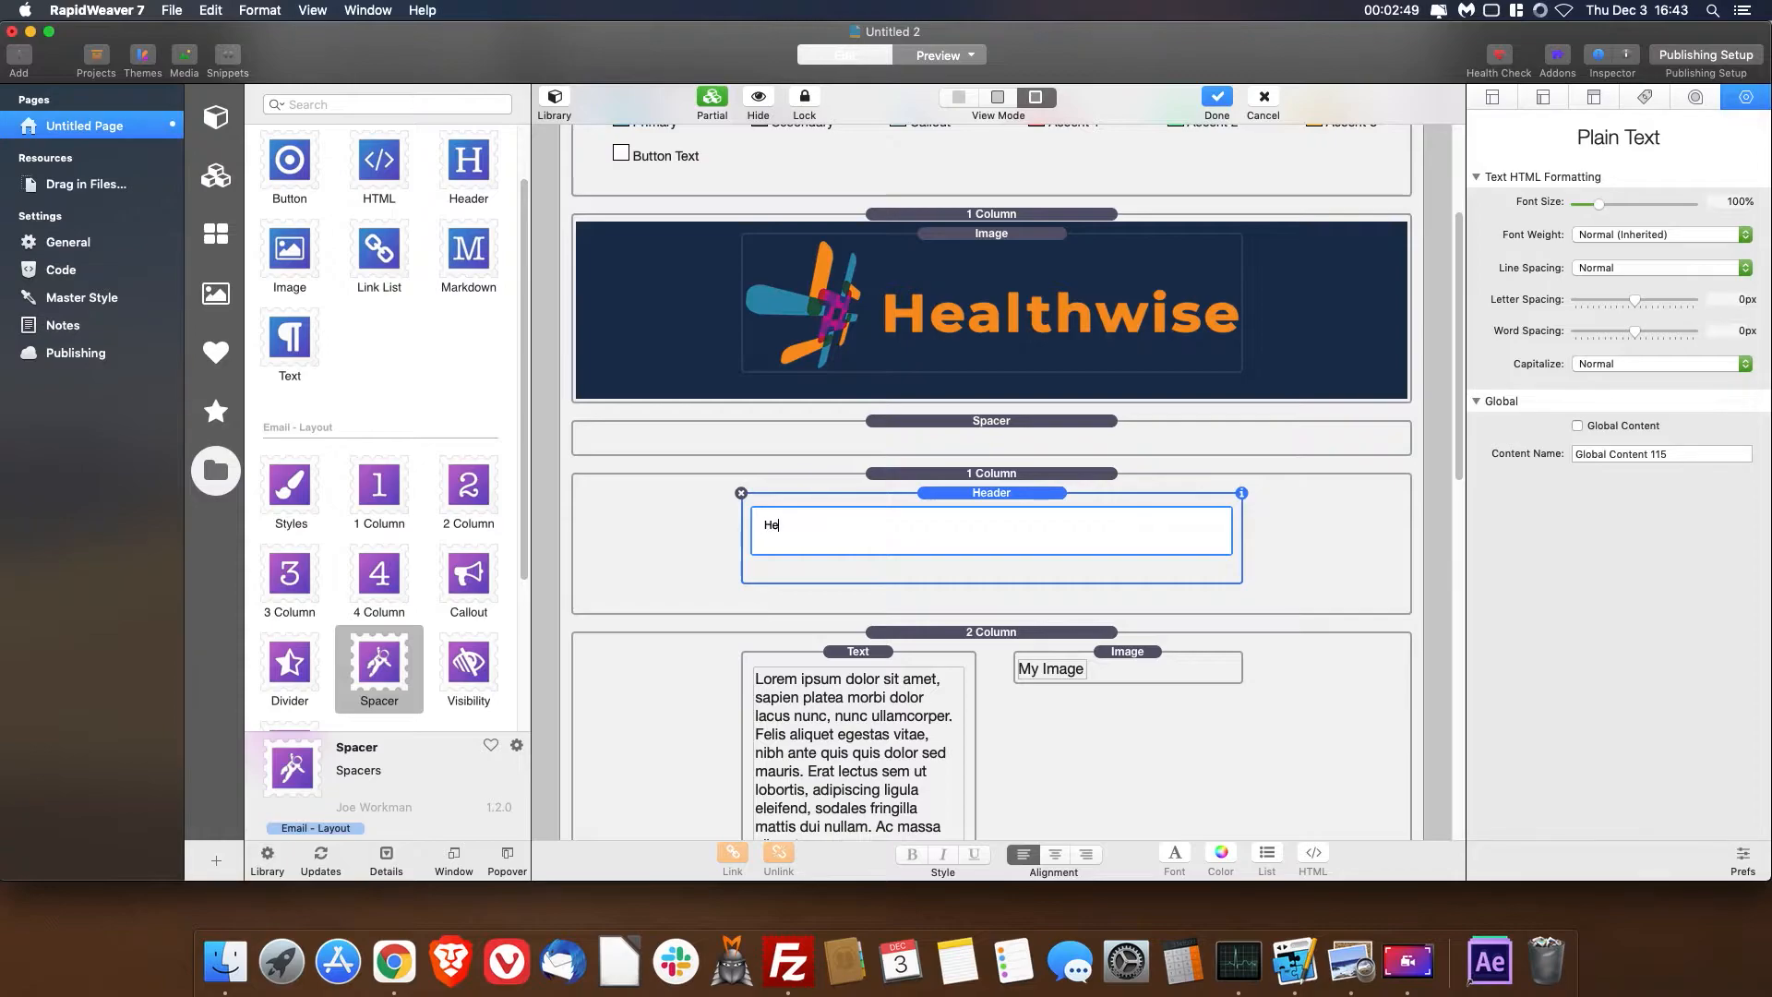
{"action": "type", "text": "ealthwise Yogi Newsletter"}
{"action": "left_click", "coordinate": [1421, 620]}
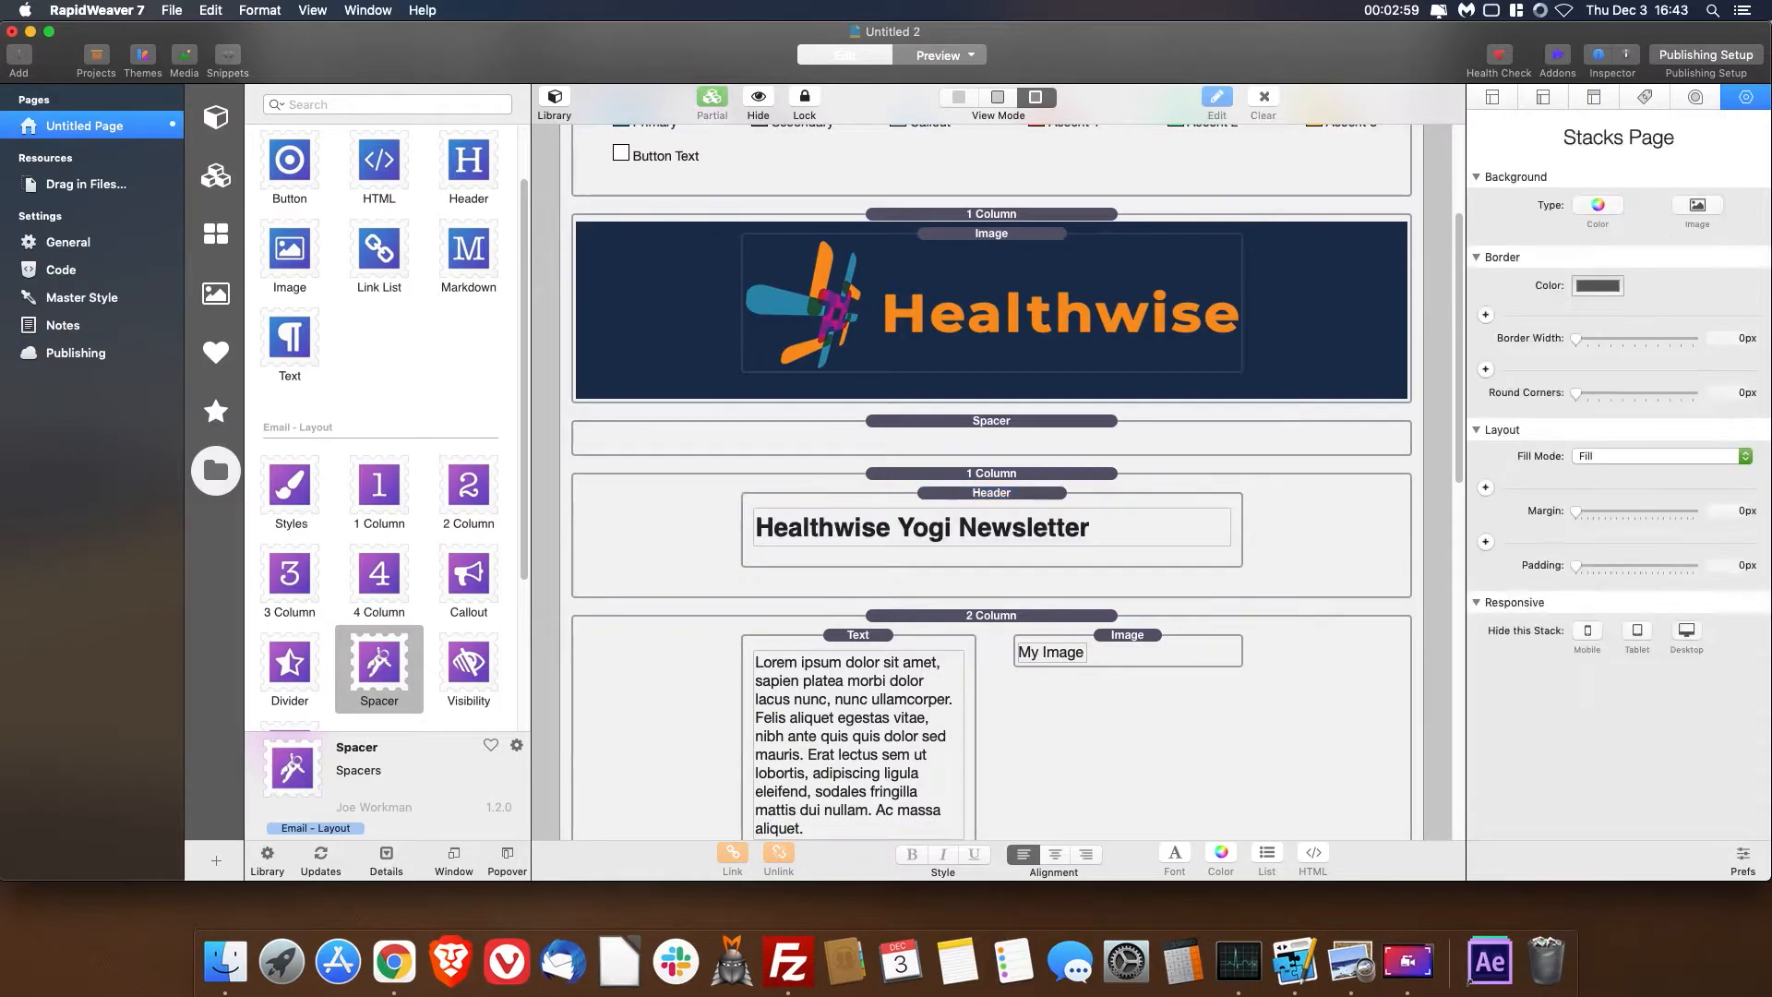
- Centre the newsletter Header stack for both its standard and mobile alignment
{"action": "left_click", "coordinate": [1122, 499]}
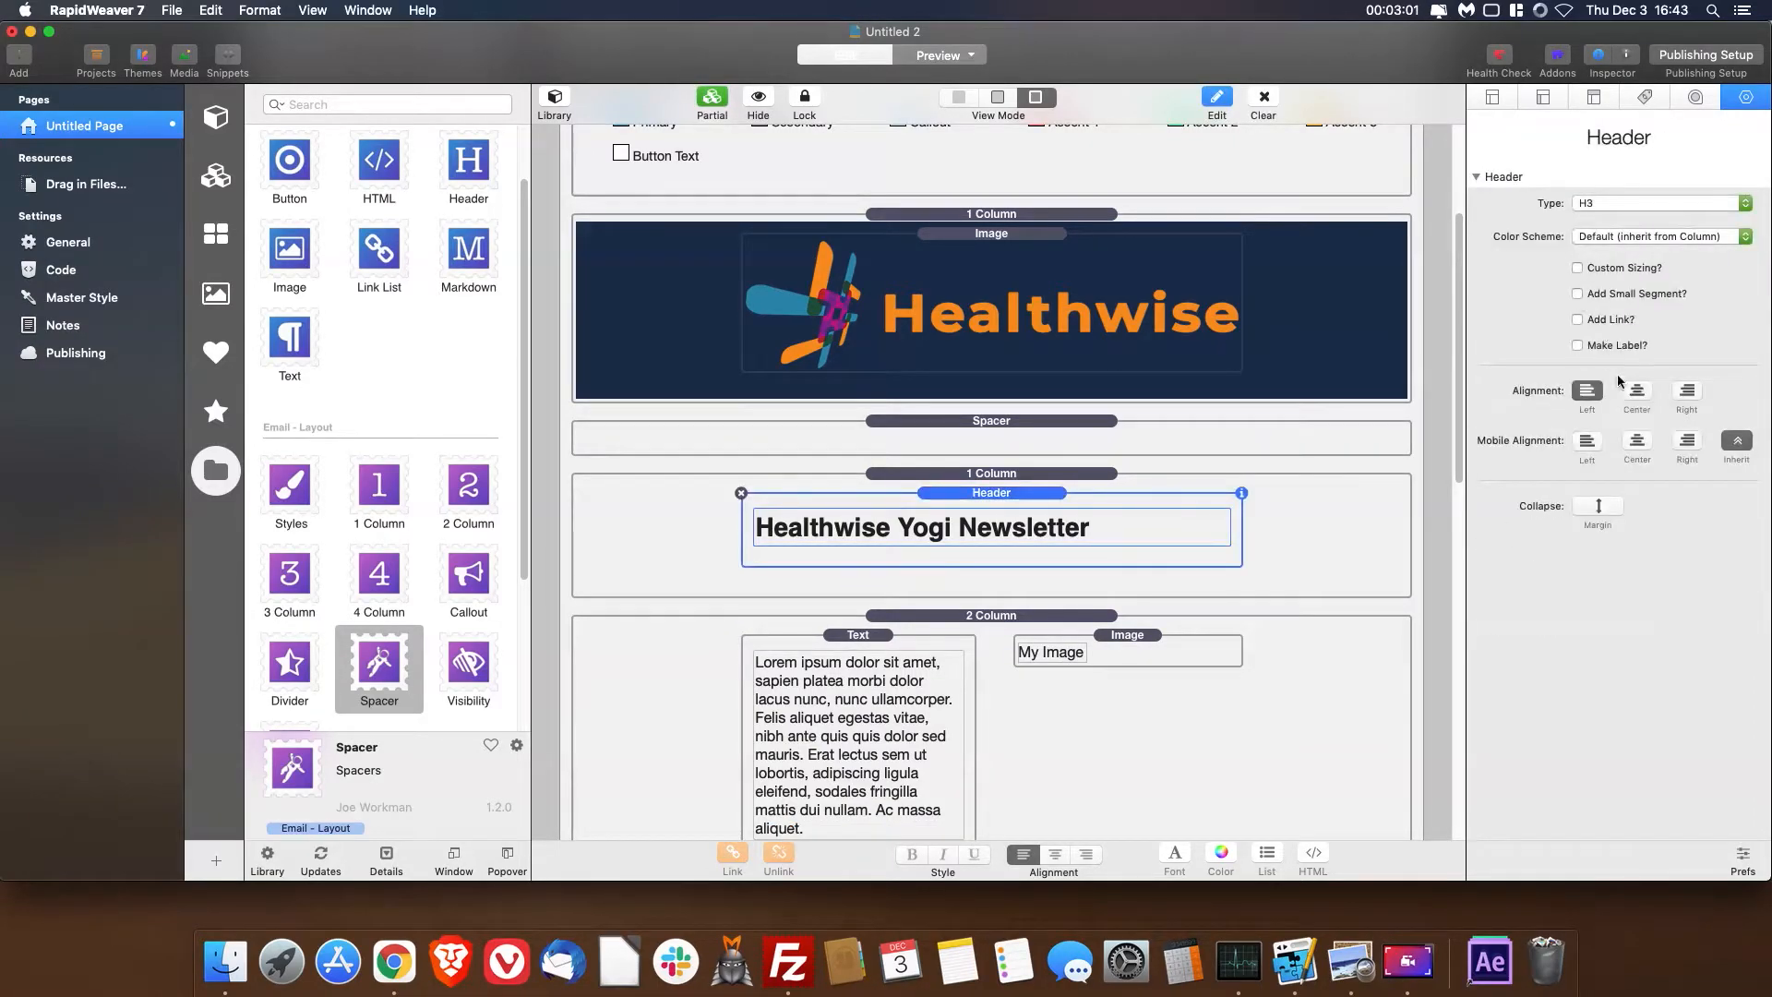
{"action": "left_click", "coordinate": [1636, 390]}
{"action": "left_click", "coordinate": [1636, 441]}
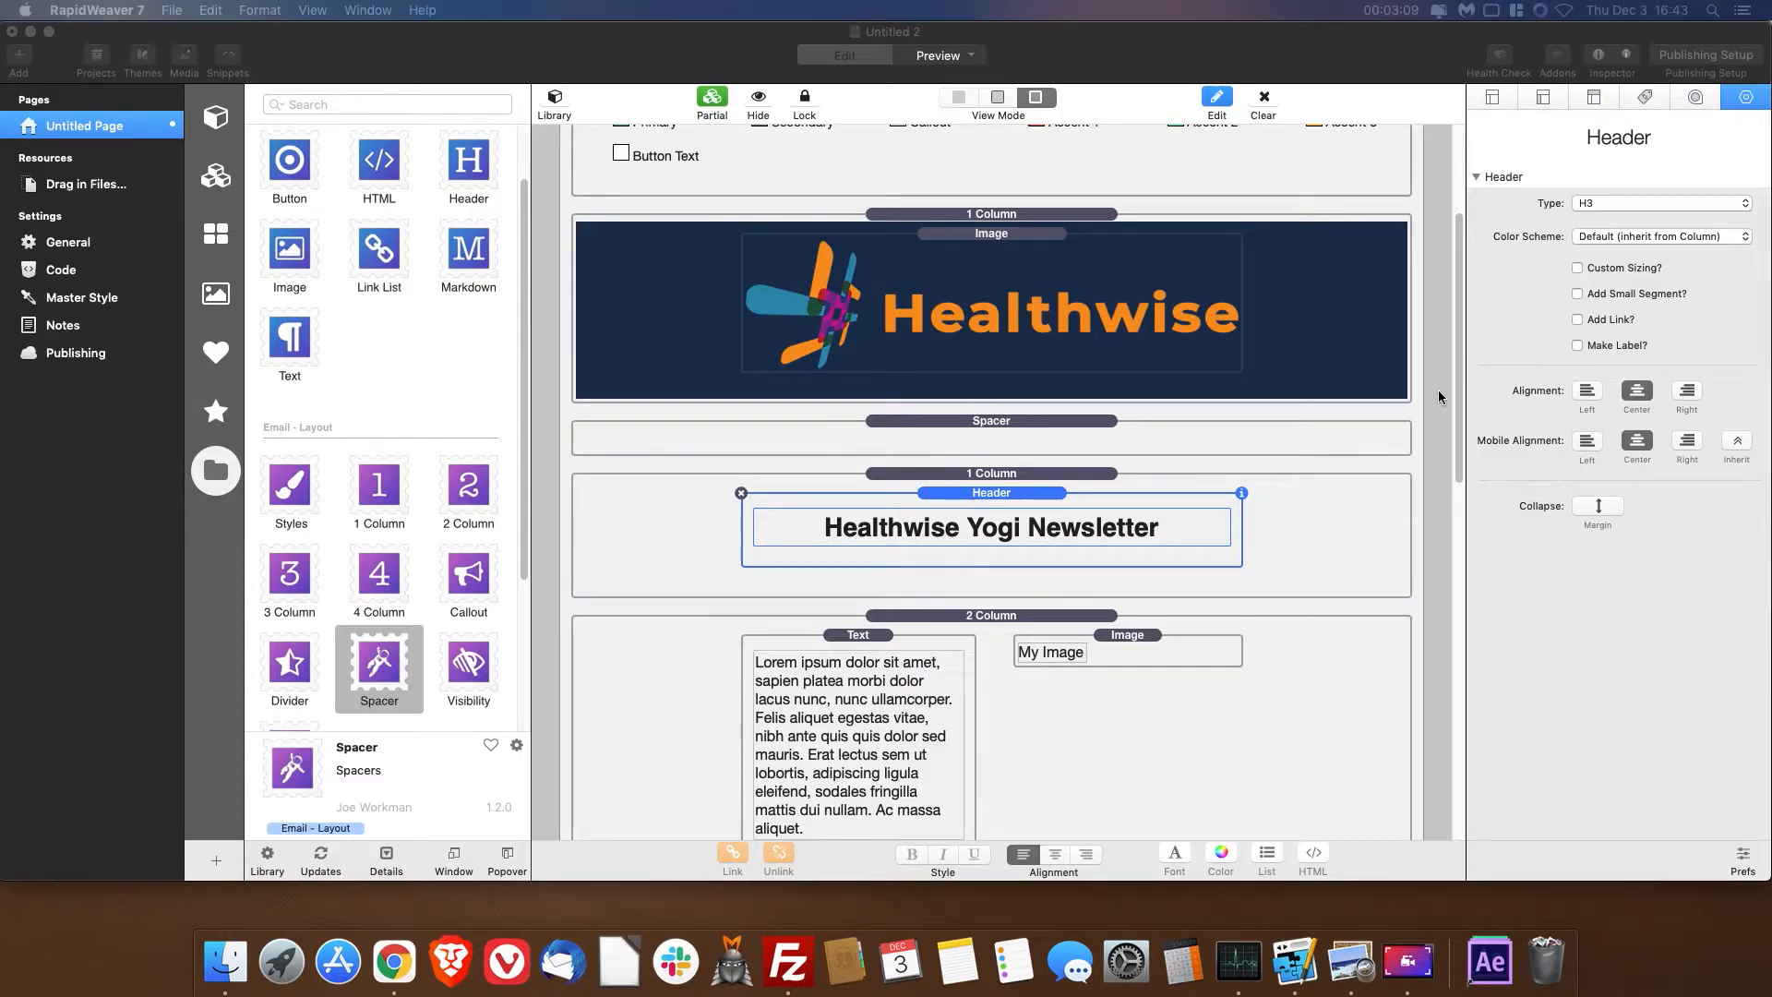
- Centre the first footer image on desktop and mobile, and source it from the warehoused facebook.png URL
{"action": "scroll", "coordinate": [1438, 397], "scroll_direction": "down", "scroll_amount": 10}
{"action": "left_click", "coordinate": [821, 681]}
{"action": "left_click", "coordinate": [819, 684]}
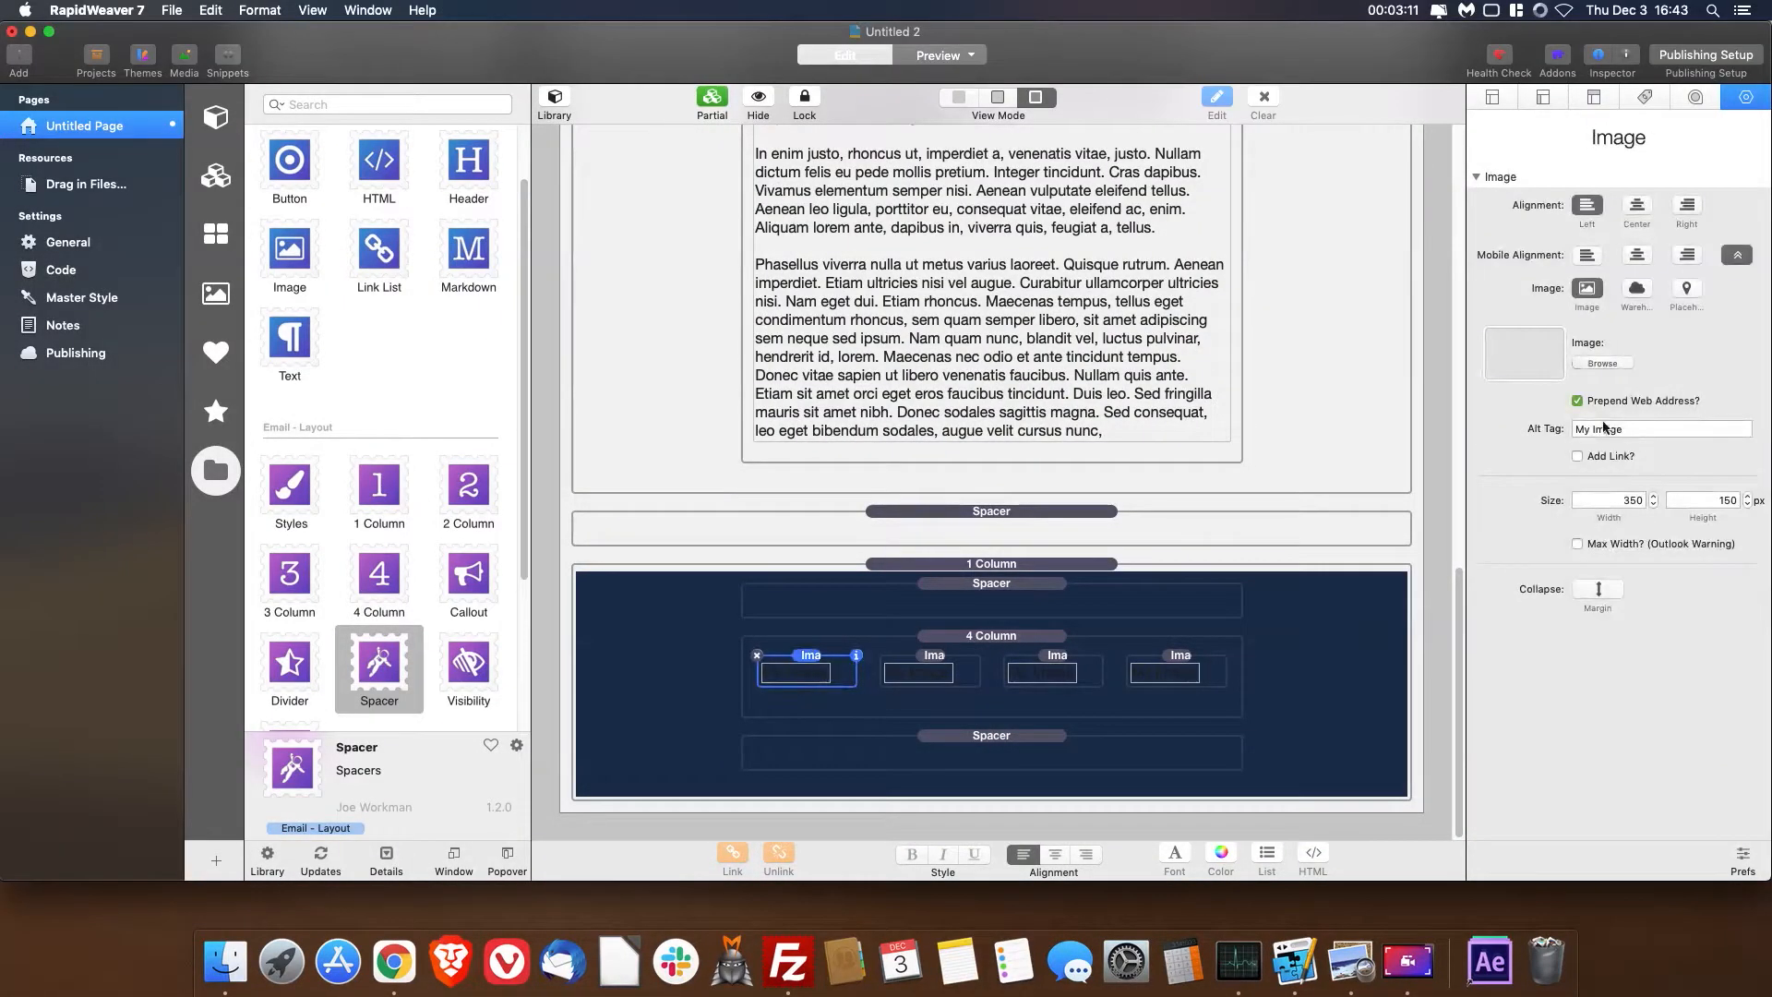
{"action": "left_click", "coordinate": [1624, 290]}
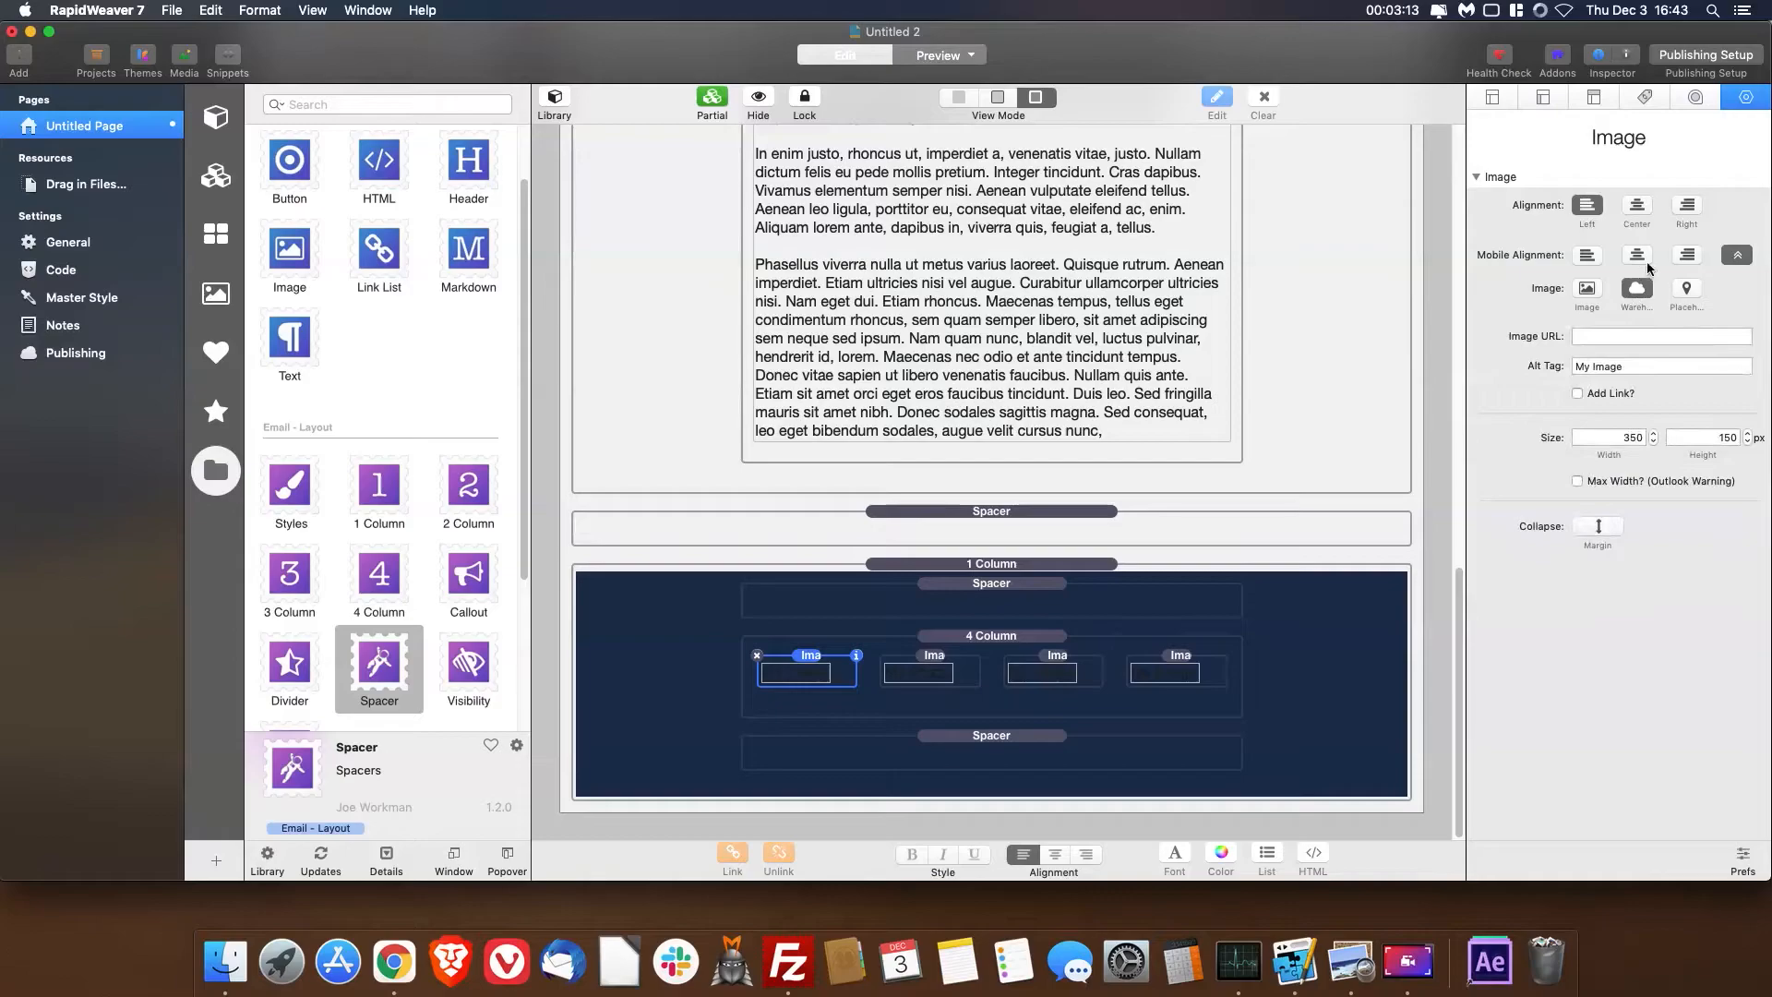
{"action": "left_click", "coordinate": [1626, 337]}
{"action": "left_click", "coordinate": [1635, 209]}
{"action": "key", "text": "super+v"}
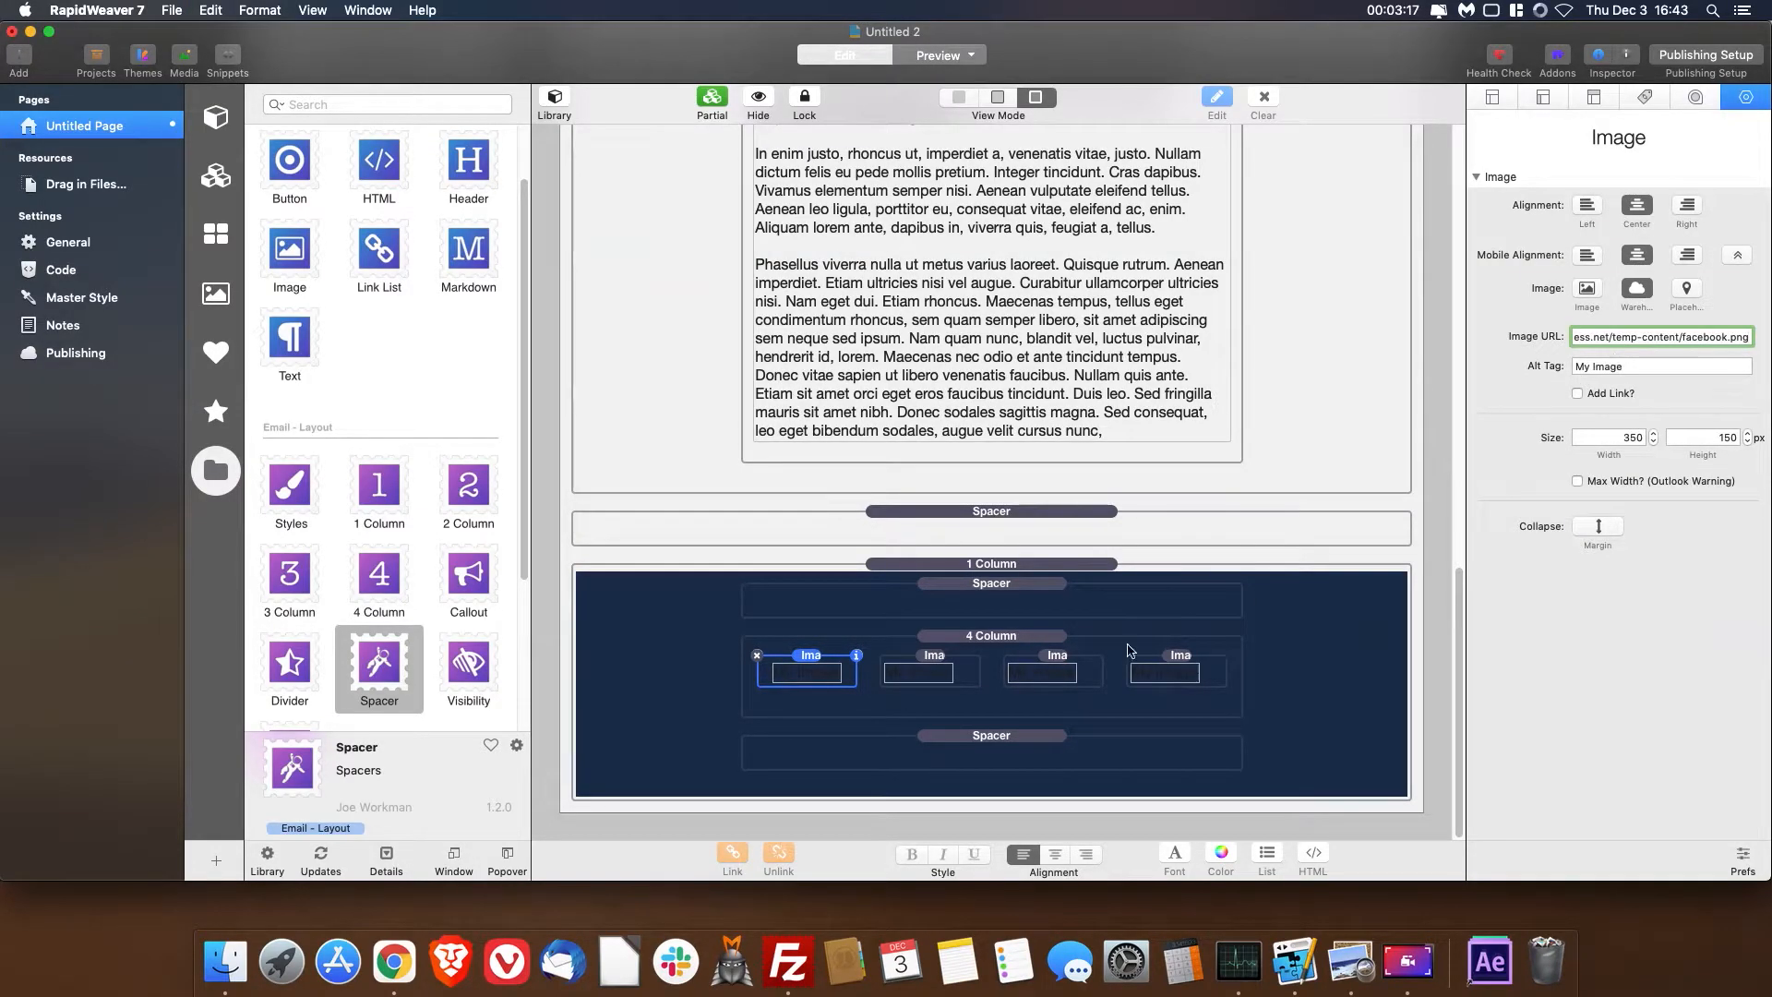
- Centre the second footer image on desktop and mobile, and source it from the warehoused insta.png URL
{"action": "left_click", "coordinate": [925, 675]}
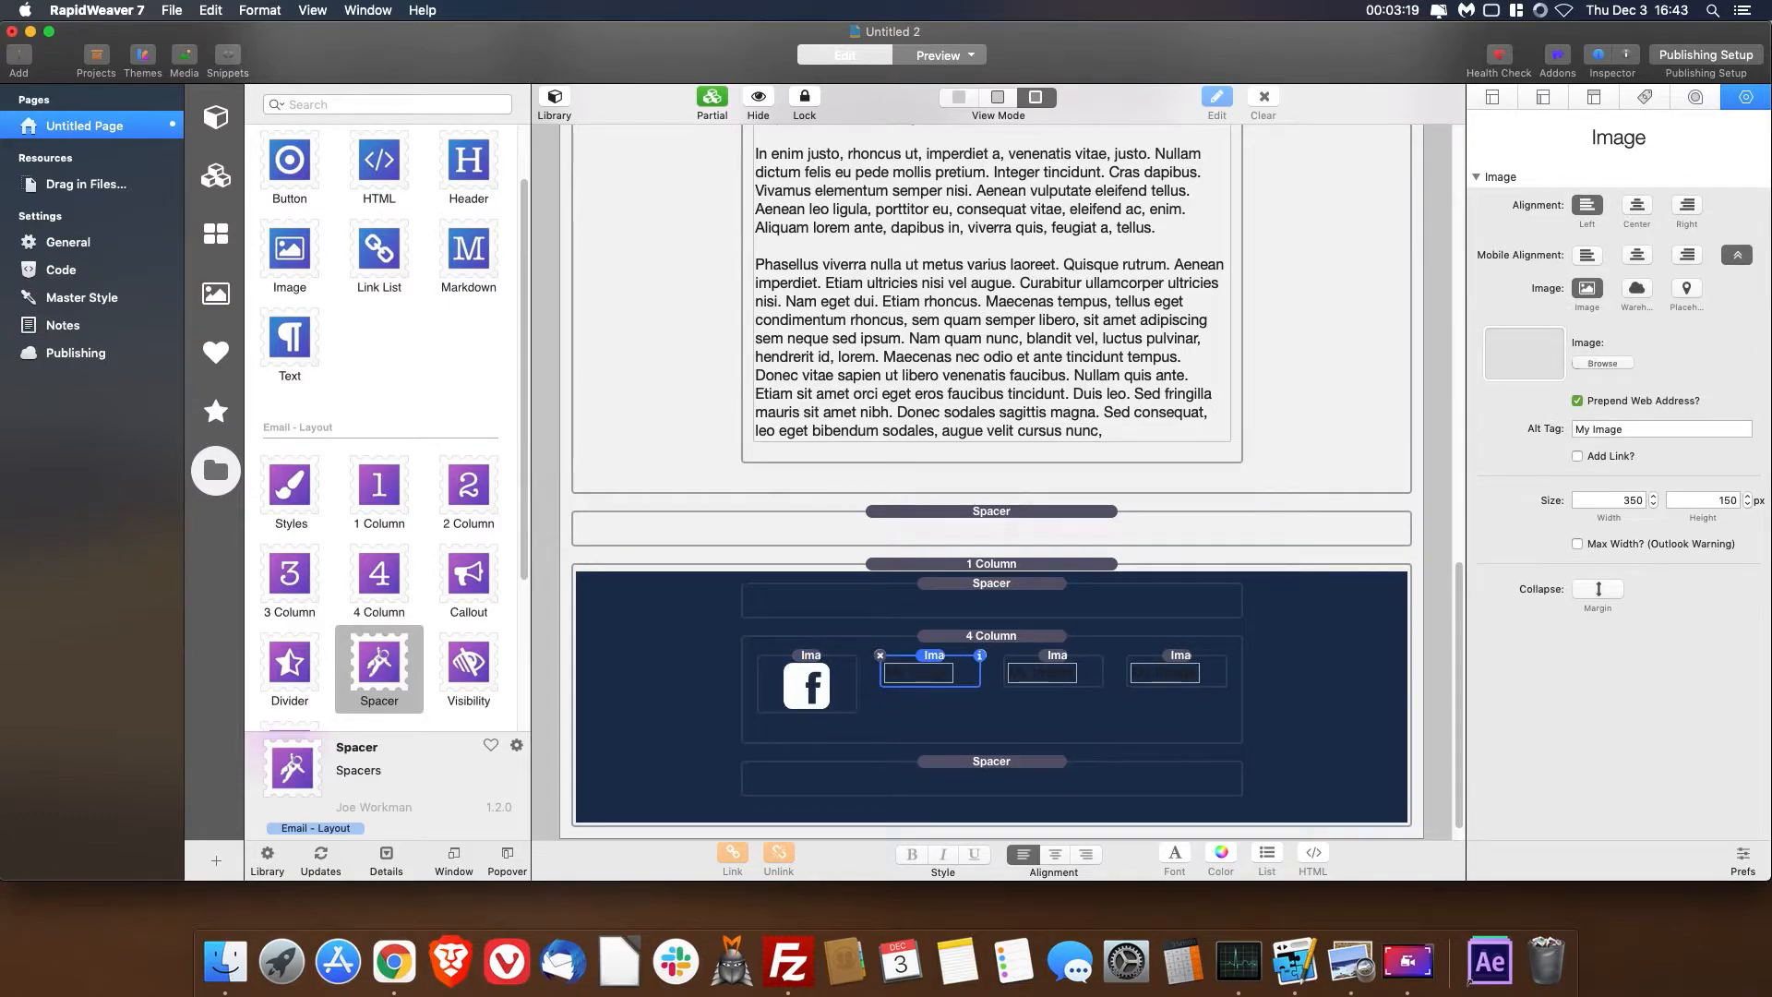
{"action": "left_click", "coordinate": [1636, 205]}
{"action": "left_click", "coordinate": [1636, 255]}
{"action": "left_click", "coordinate": [1636, 288]}
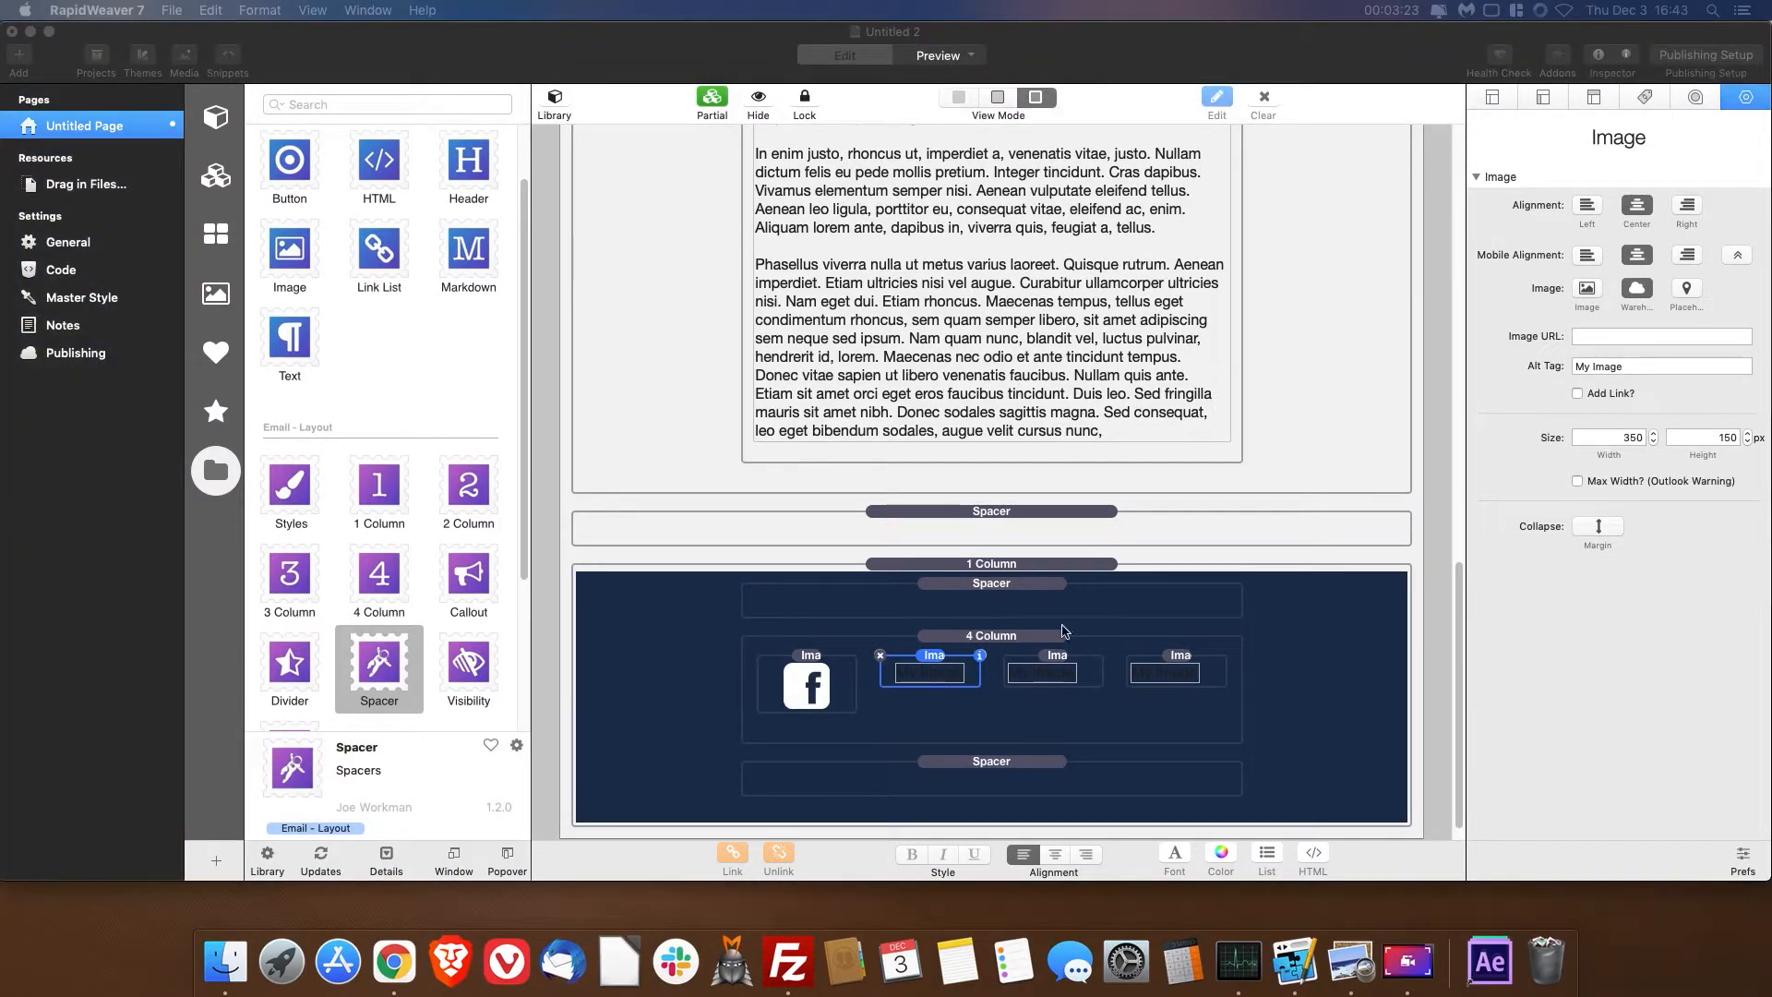
{"action": "left_click", "coordinate": [1726, 336]}
{"action": "key", "text": "super+v"}
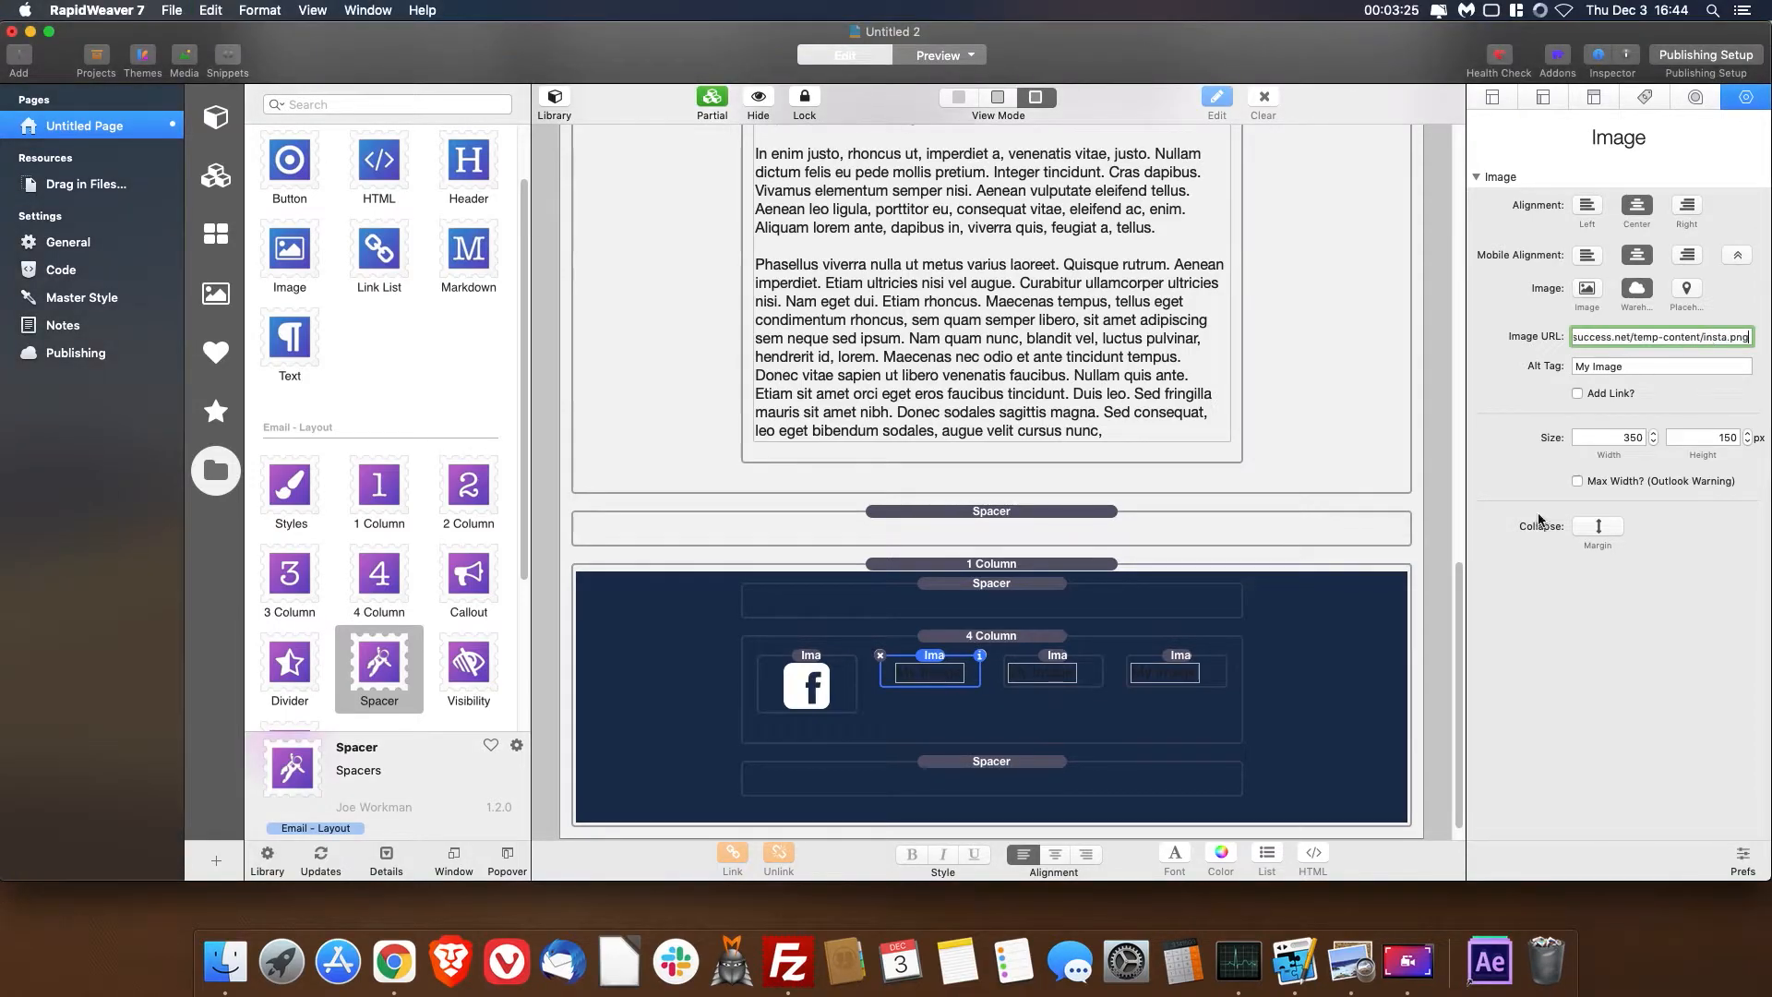
- Centre the third footer image on desktop and mobile, and source it from the copied warehouse URL of the TikTok icon
{"action": "left_click", "coordinate": [1052, 683]}
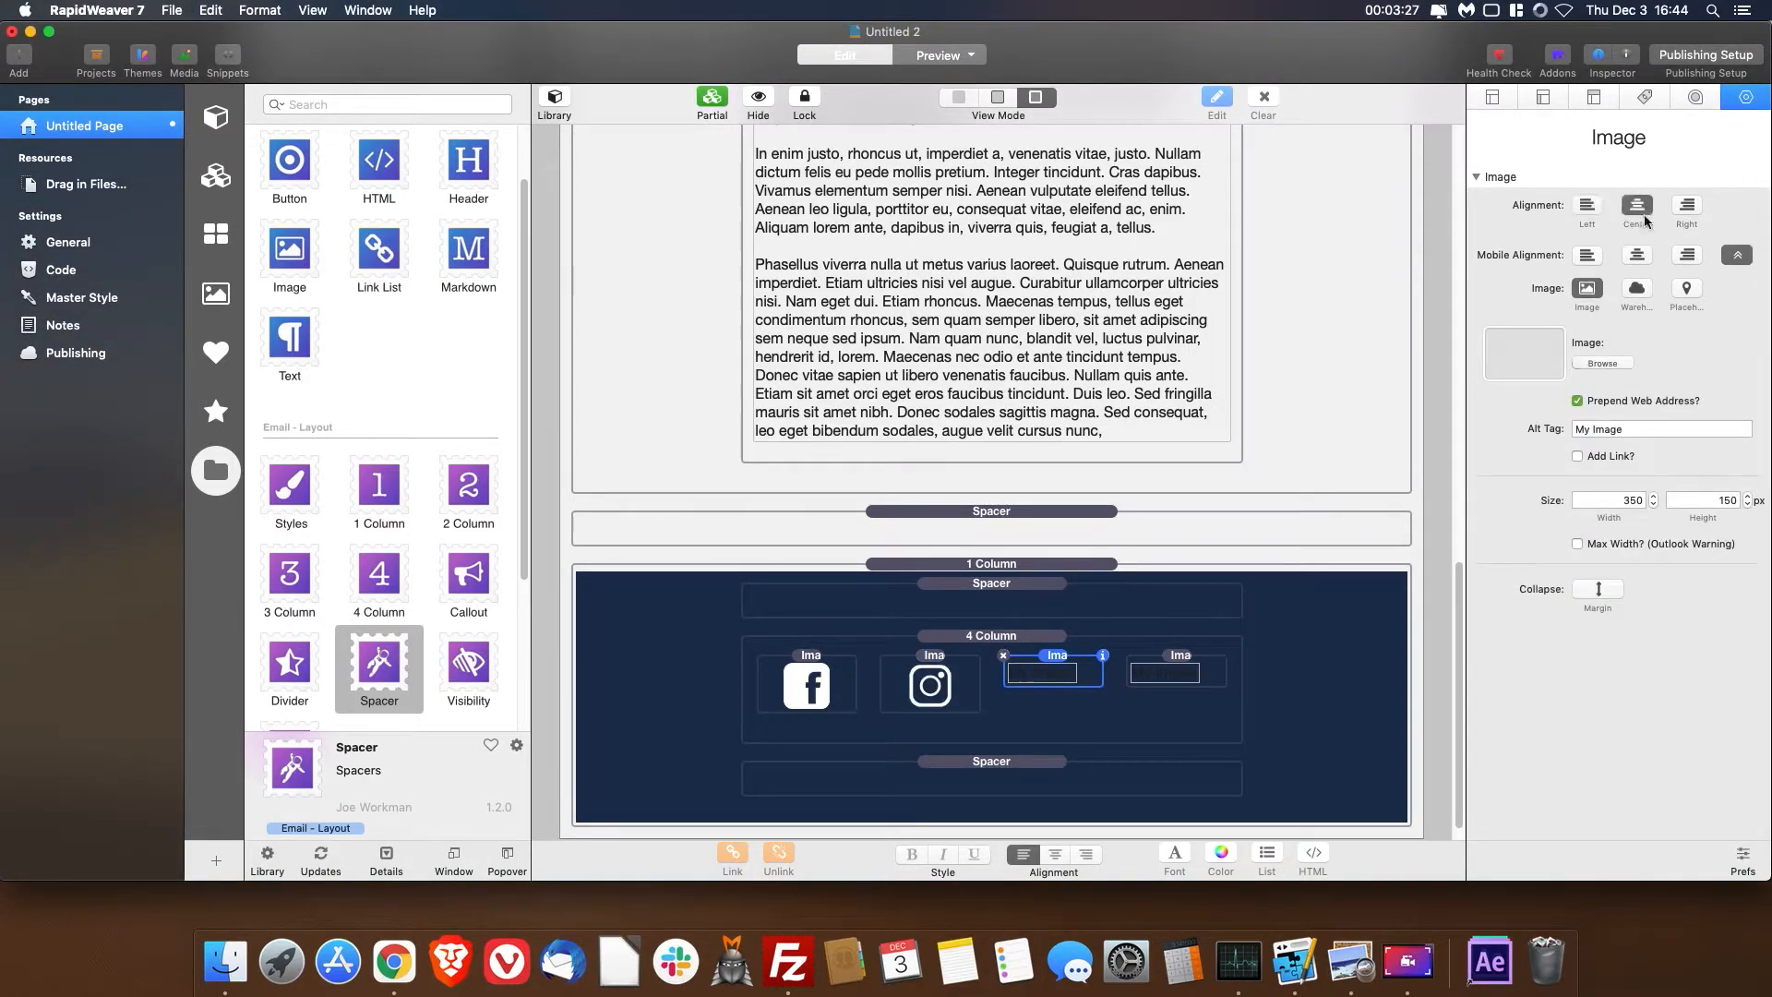
{"action": "left_click", "coordinate": [1636, 254]}
{"action": "left_click", "coordinate": [1636, 288]}
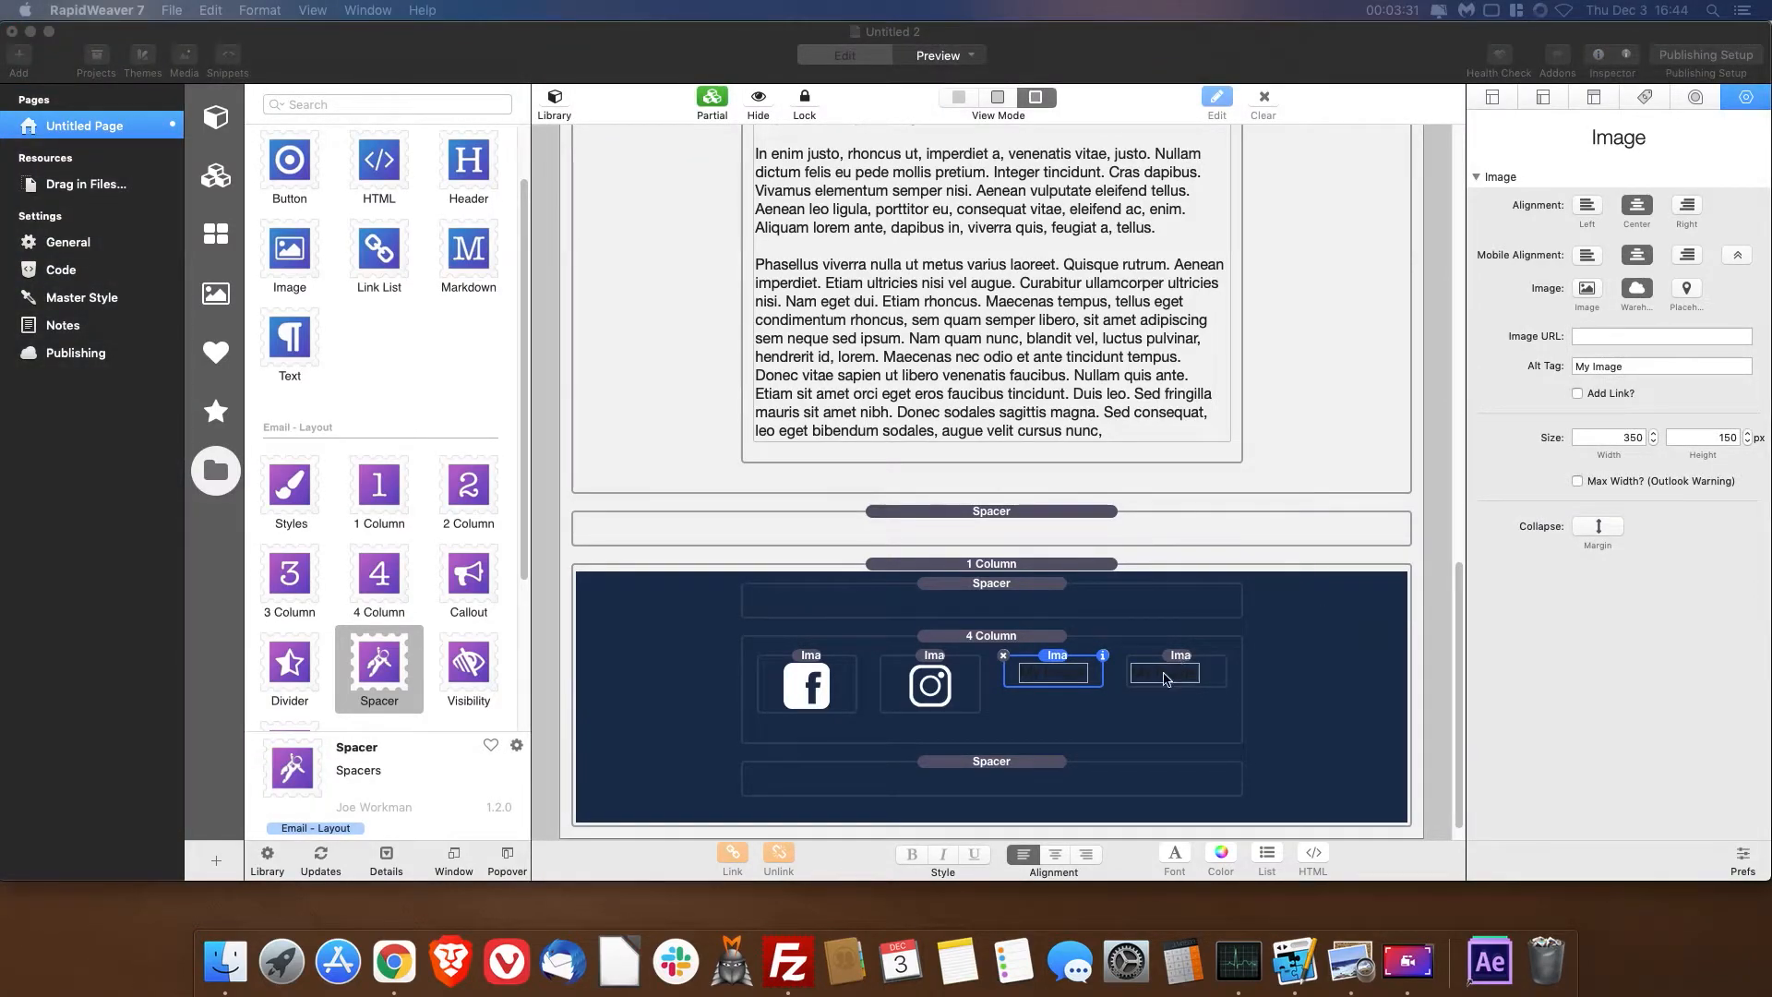
{"action": "left_click", "coordinate": [1068, 686]}
{"action": "left_click", "coordinate": [1650, 336]}
{"action": "key", "text": "cmd+v"}
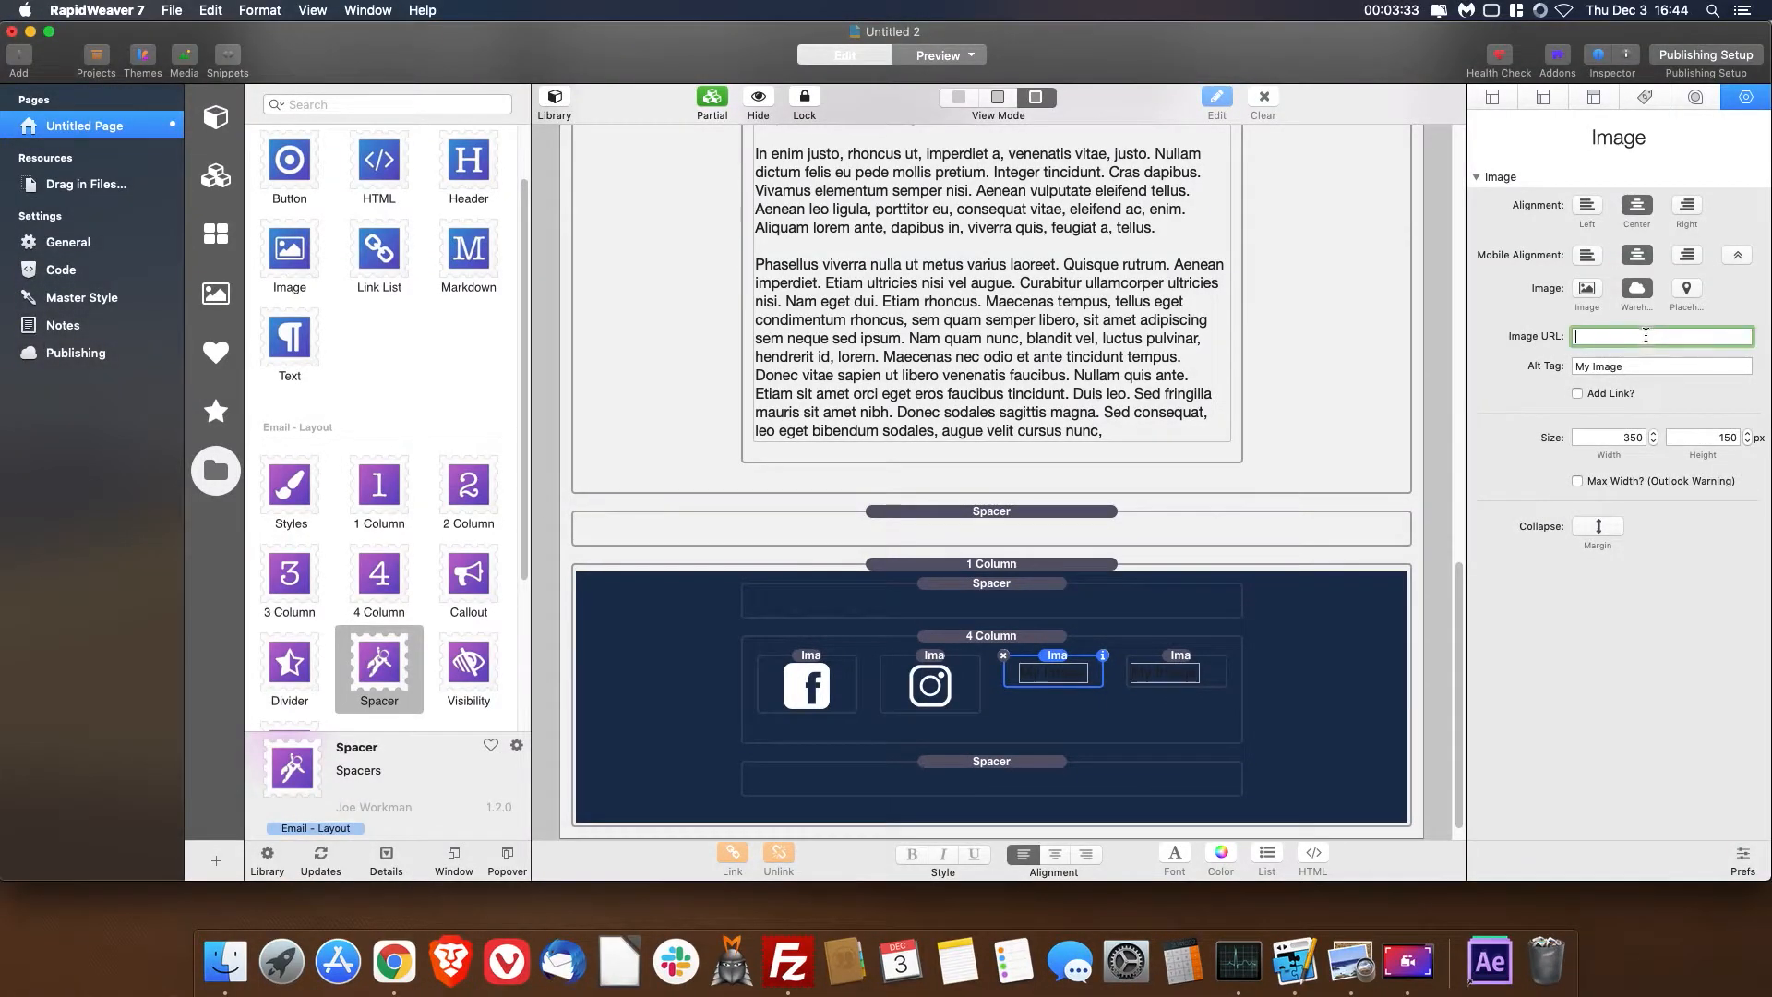
{"action": "left_click", "coordinate": [1077, 704]}
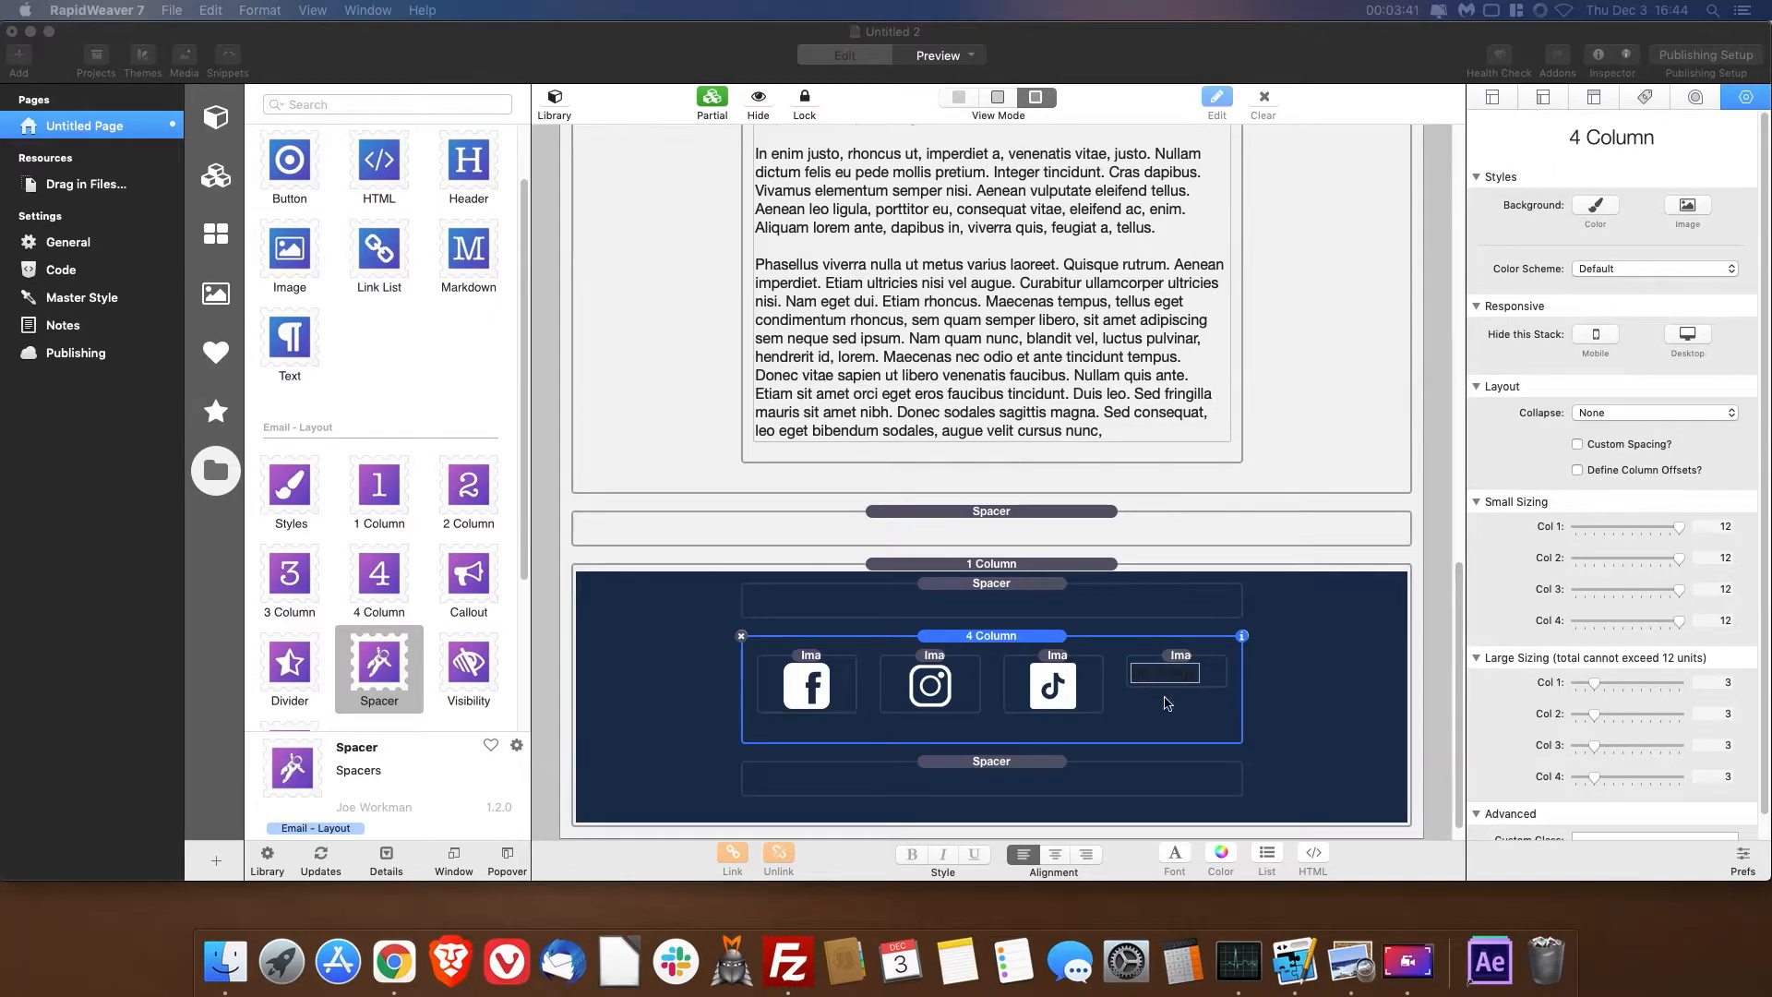
- Centre the fourth footer image on desktop and mobile, and source it from the copied warehouse URL of the Twitter icon
{"action": "left_click", "coordinate": [1176, 676]}
{"action": "left_click", "coordinate": [1176, 677]}
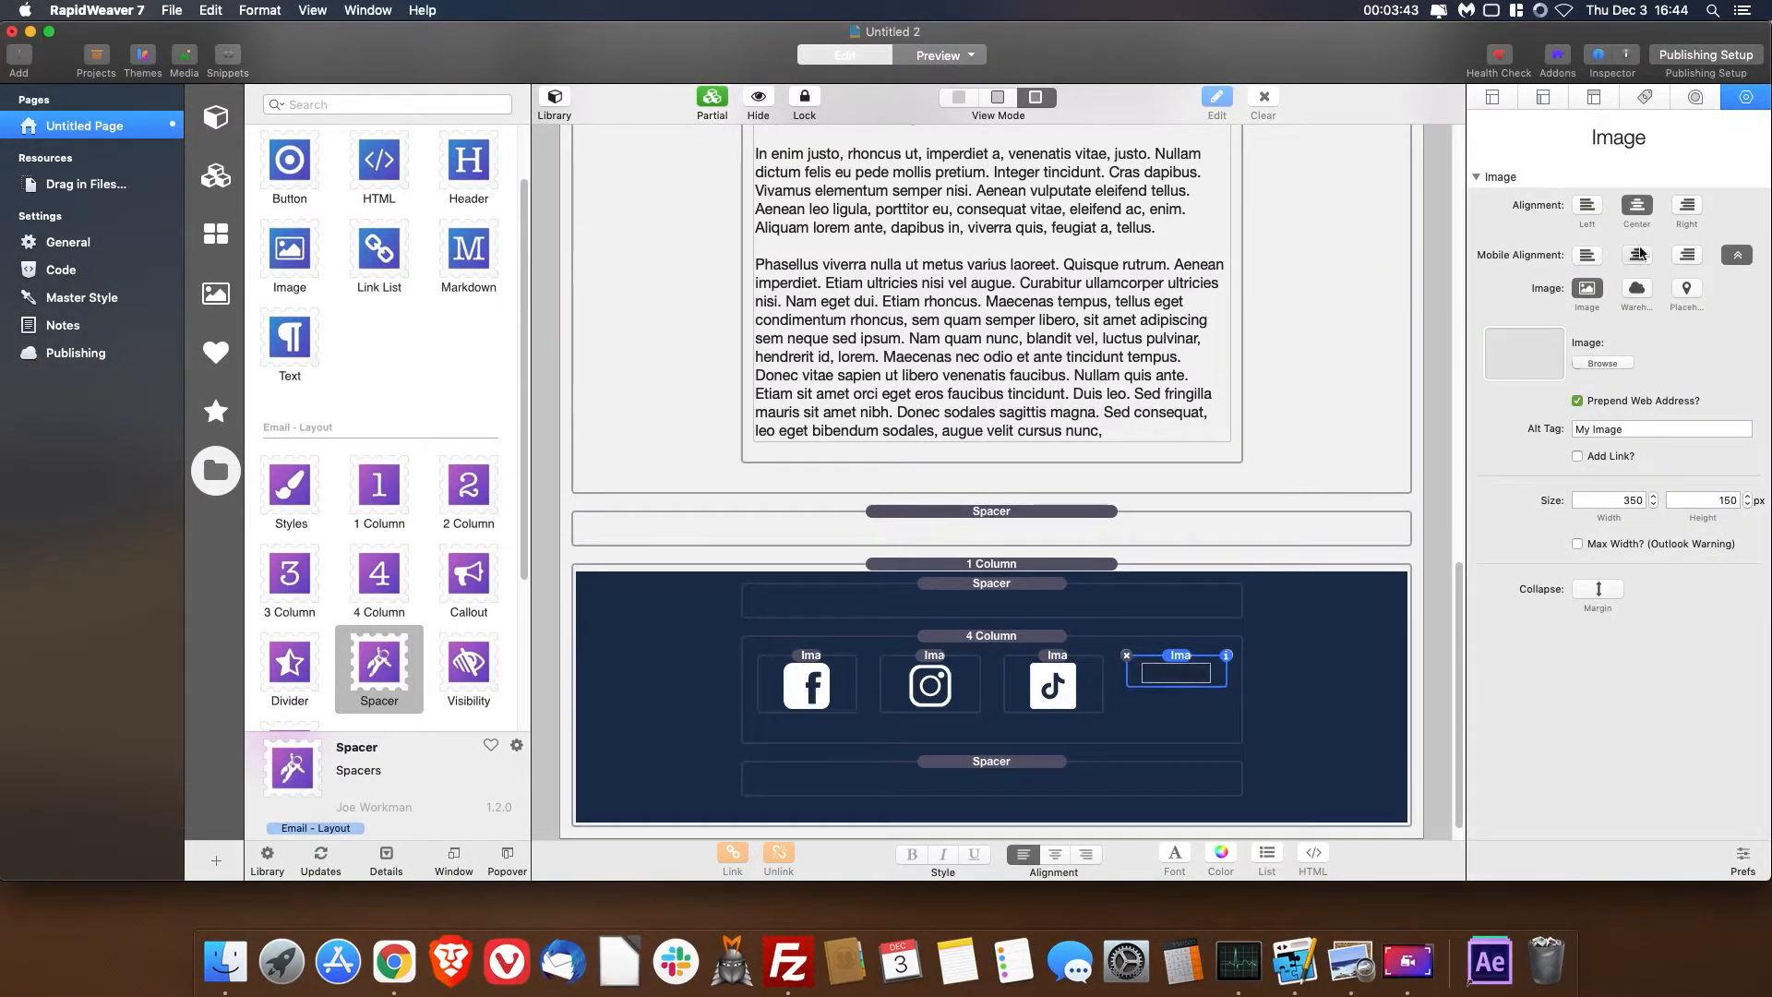
{"action": "left_click", "coordinate": [1637, 289]}
{"action": "left_click", "coordinate": [1651, 336]}
{"action": "key", "text": "super+v"}
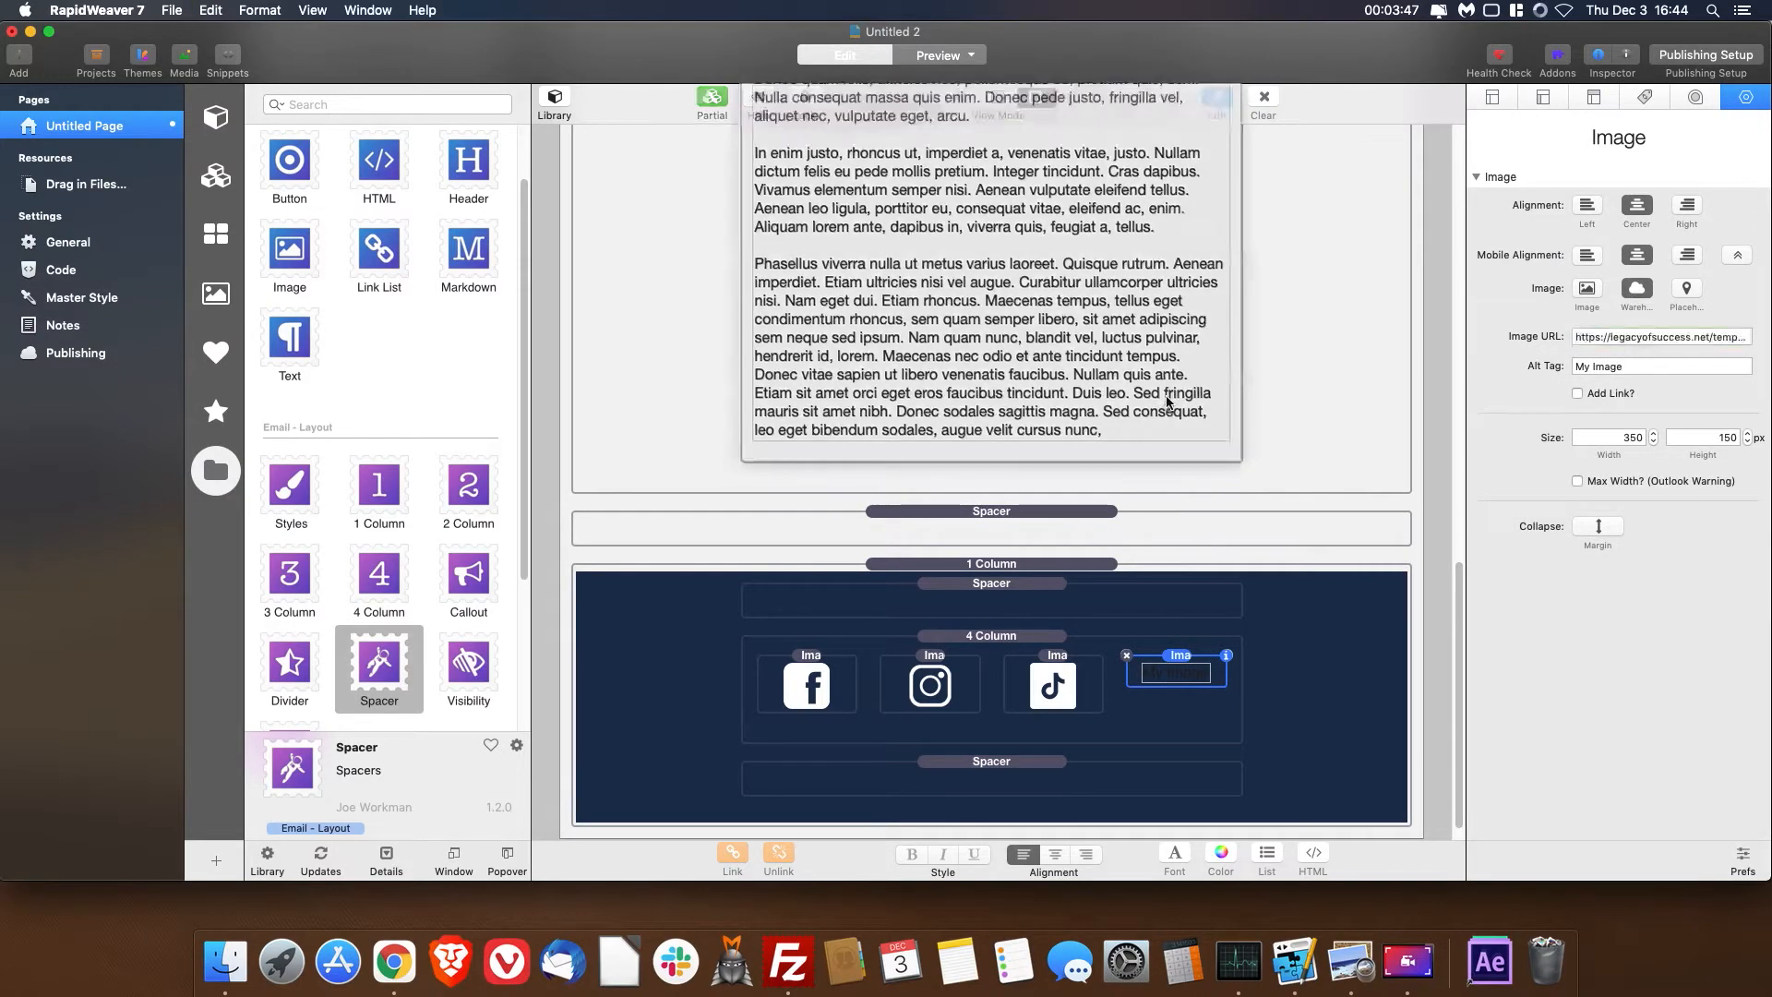
{"action": "double_click", "coordinate": [1197, 368]}
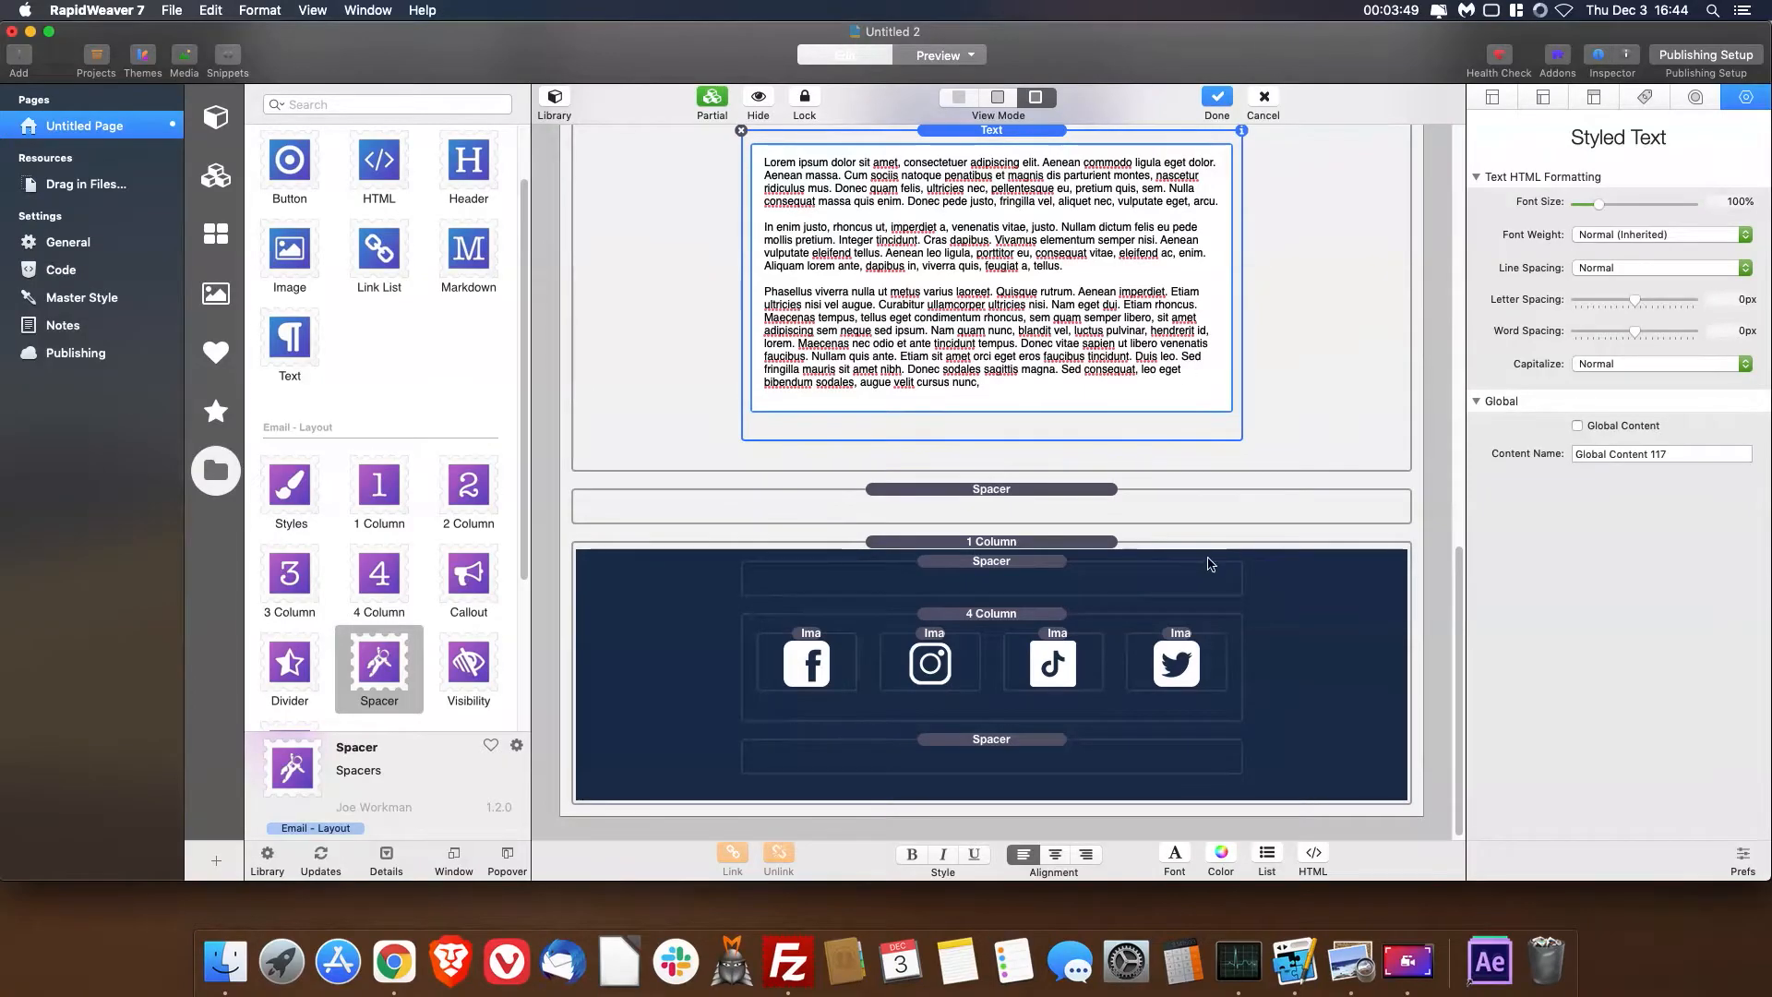
- Source the image in the 2 Column stack from the warehoused cdn.pixabay.com URL of the yoga photo
{"action": "scroll", "coordinate": [1200, 544], "scroll_direction": "up", "scroll_amount": 10}
{"action": "left_click", "coordinate": [1058, 429]}
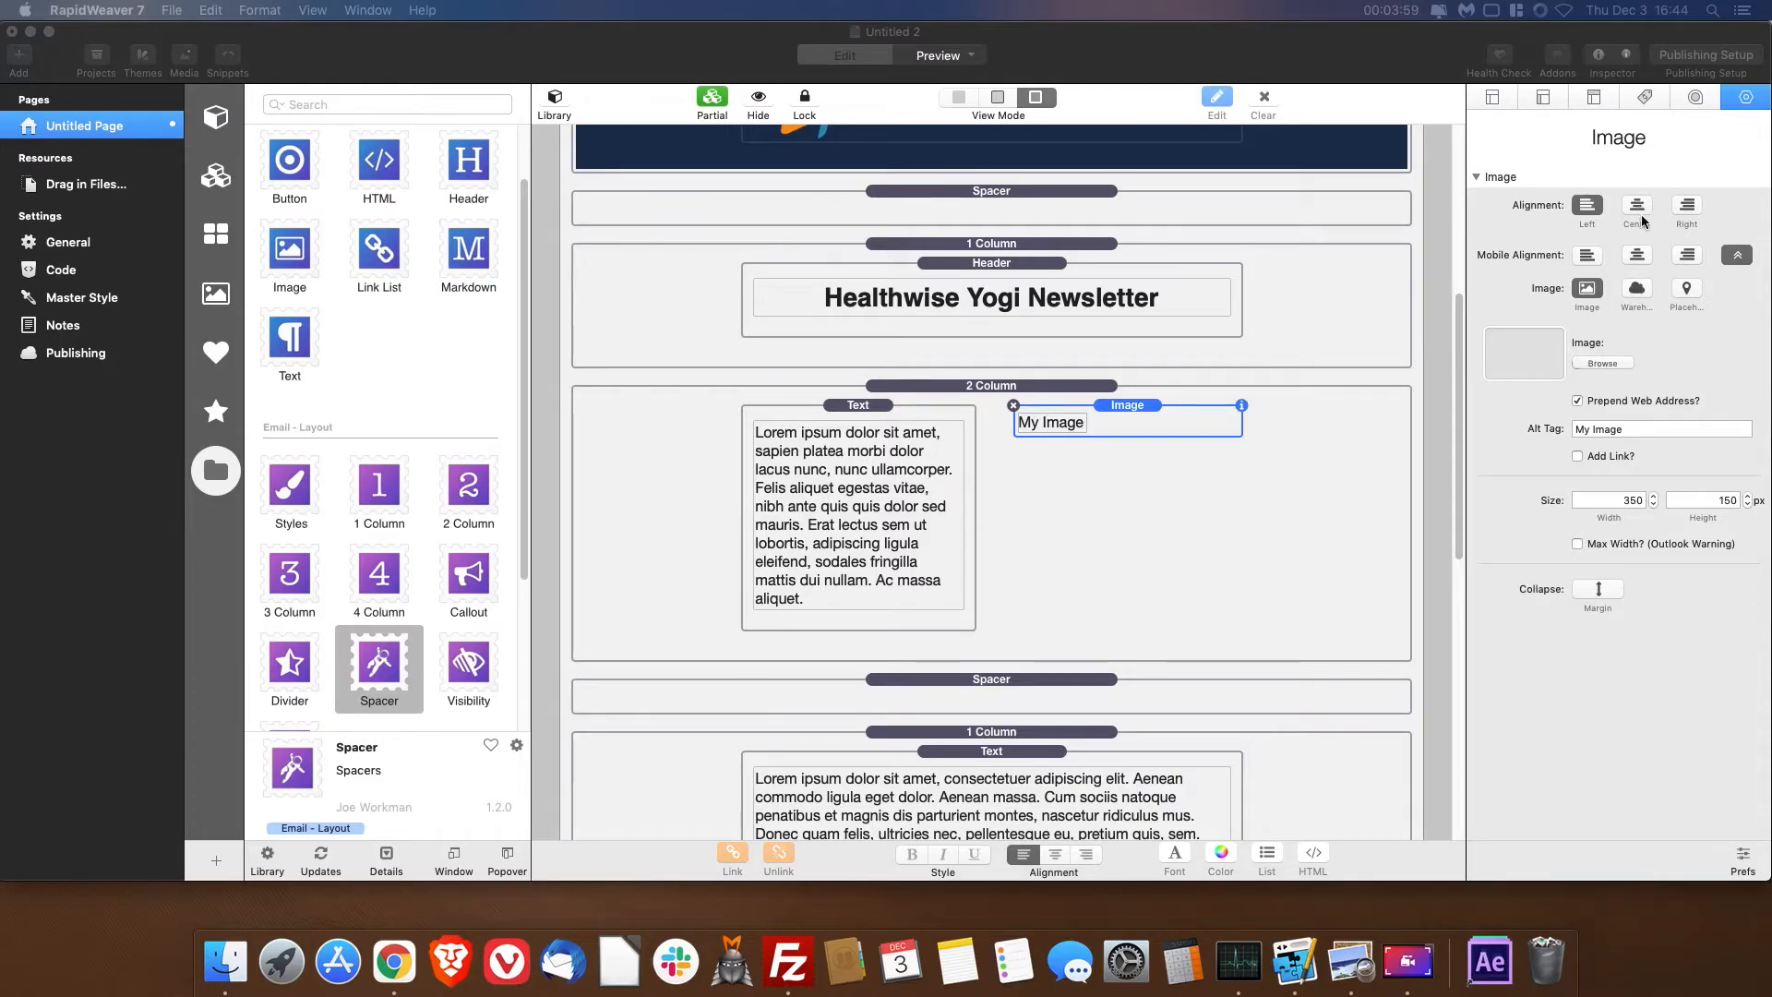
{"action": "left_click", "coordinate": [1633, 298]}
{"action": "type", "text": "https://cdn.pixabay.com/photo/2017/08/06/00/27/yoga-2587066__340.jpg"}
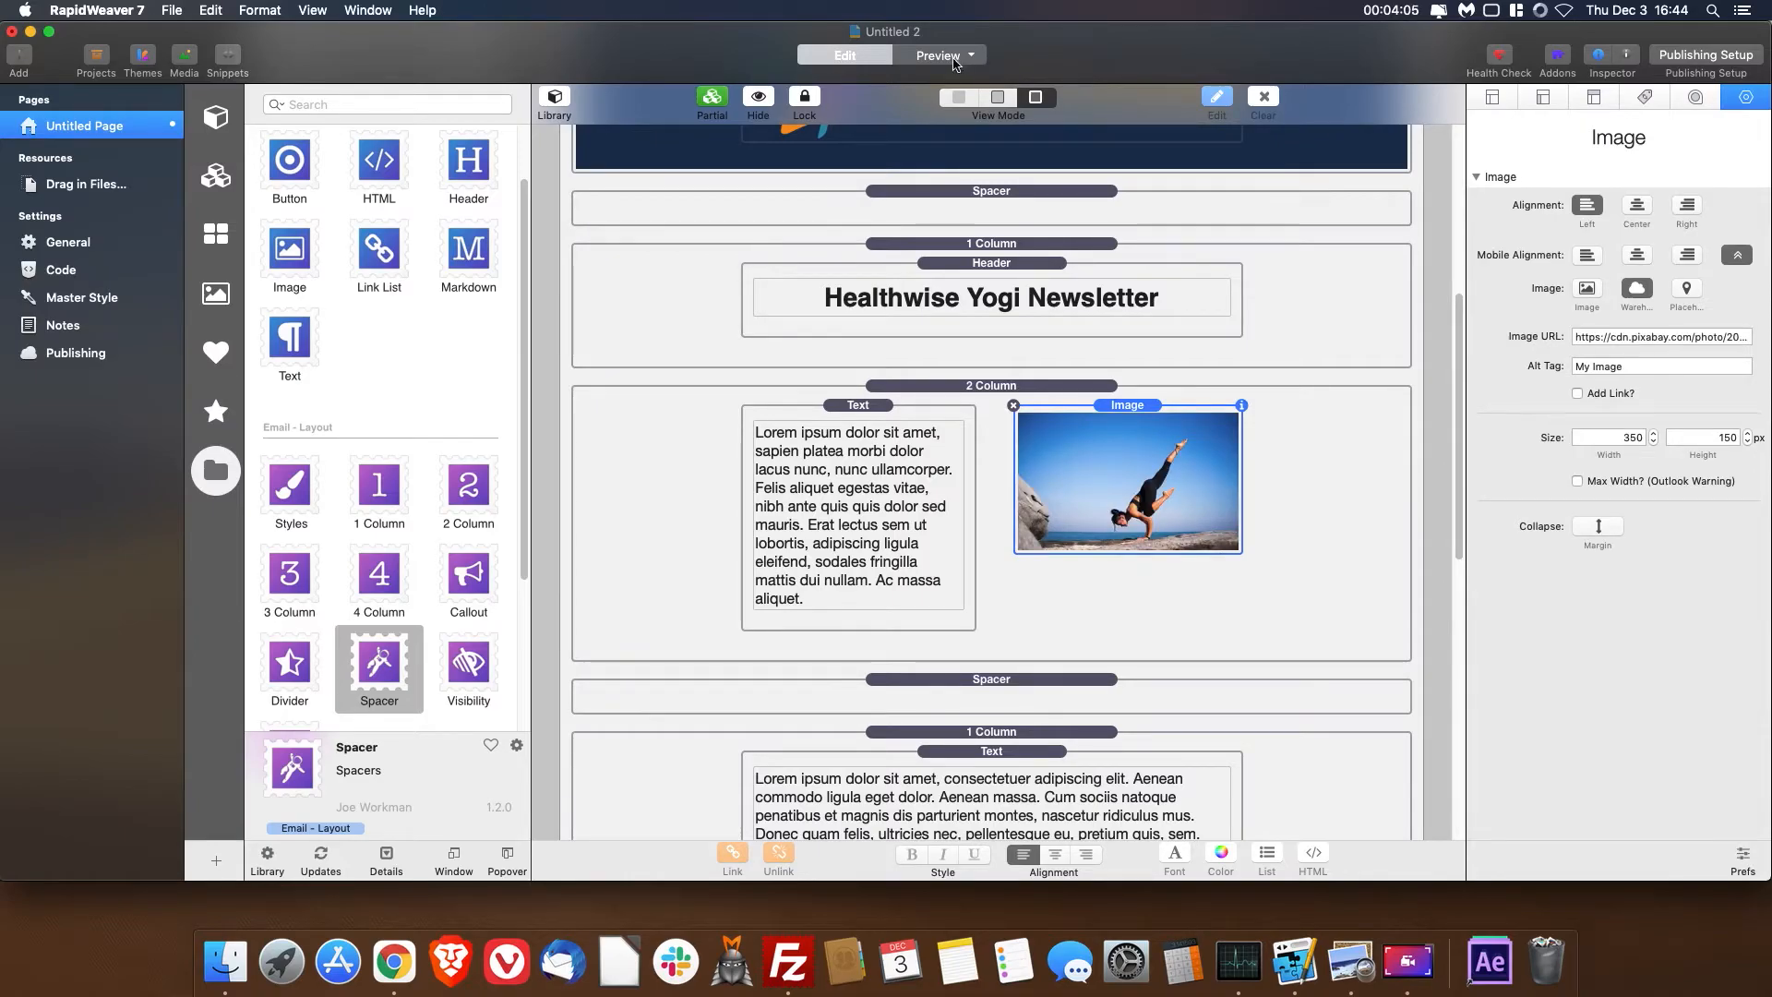
- Preview the newsletter with its yoga photo and social icons from top to bottom, and return to editing
{"action": "left_click", "coordinate": [954, 61]}
{"action": "scroll", "coordinate": [1152, 321], "scroll_direction": "down", "scroll_amount": 10}
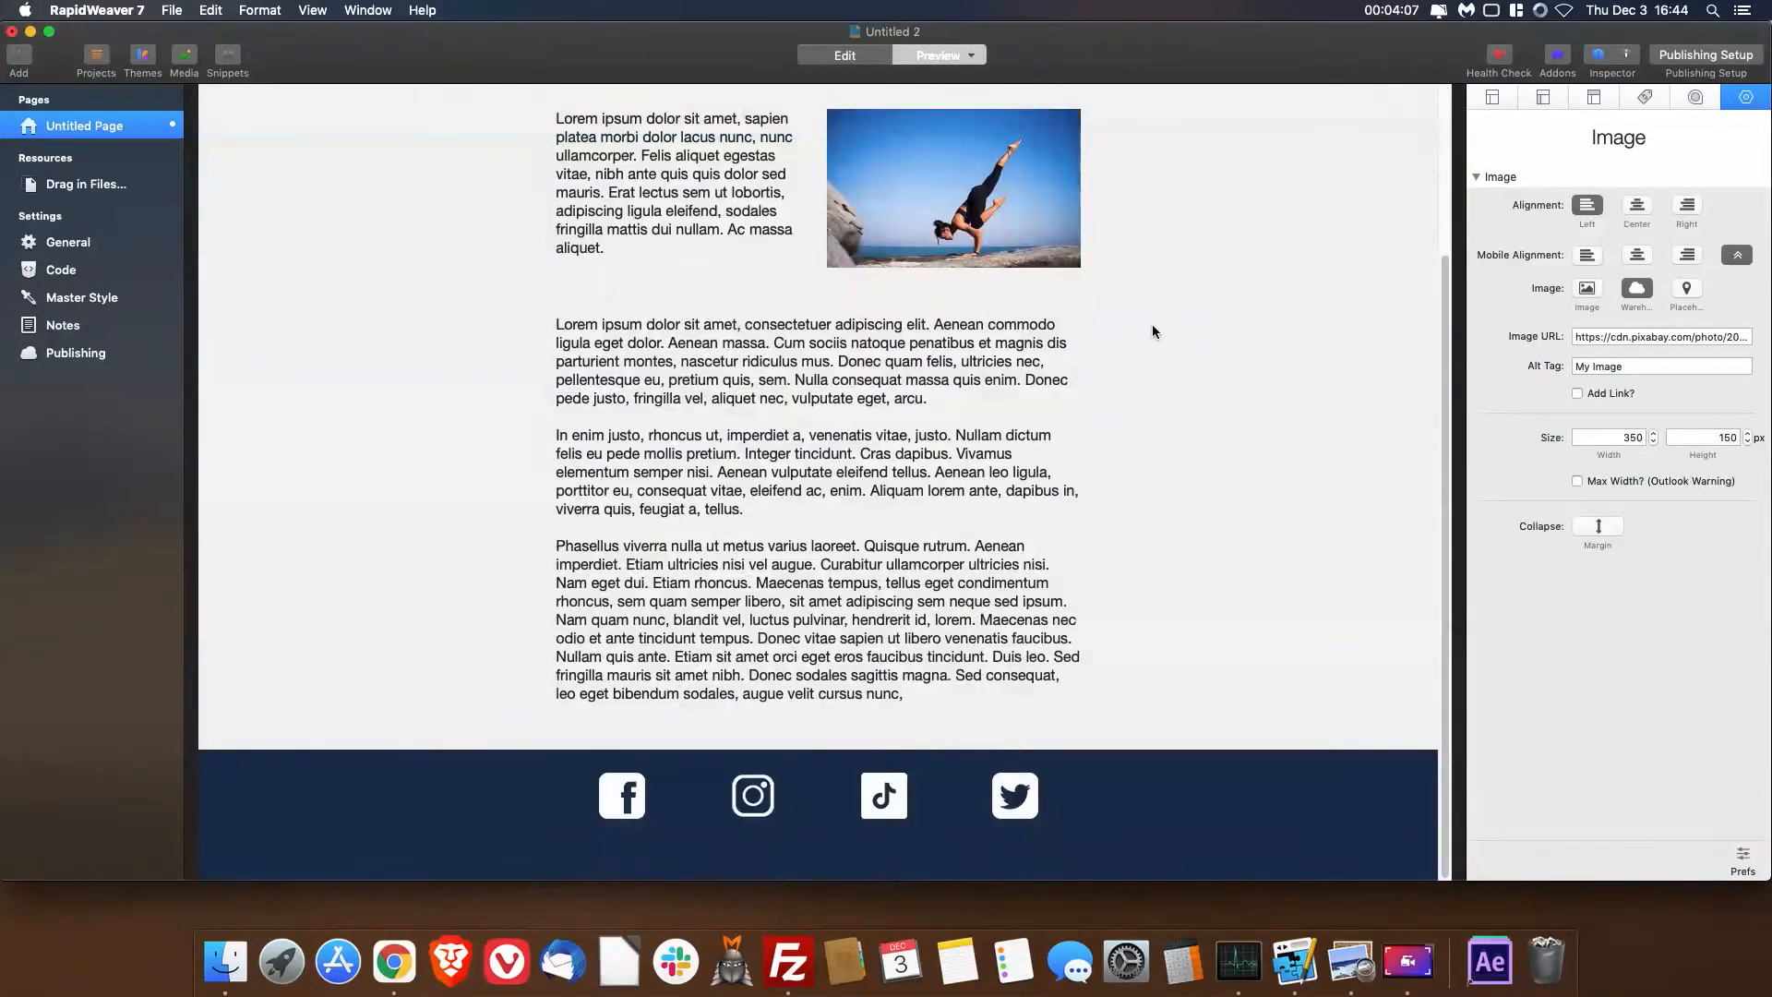
{"action": "scroll", "coordinate": [1152, 326], "scroll_direction": "up", "scroll_amount": 5}
{"action": "scroll", "coordinate": [1160, 328], "scroll_direction": "down", "scroll_amount": 10}
{"action": "scroll", "coordinate": [1165, 328], "scroll_direction": "up", "scroll_amount": 10}
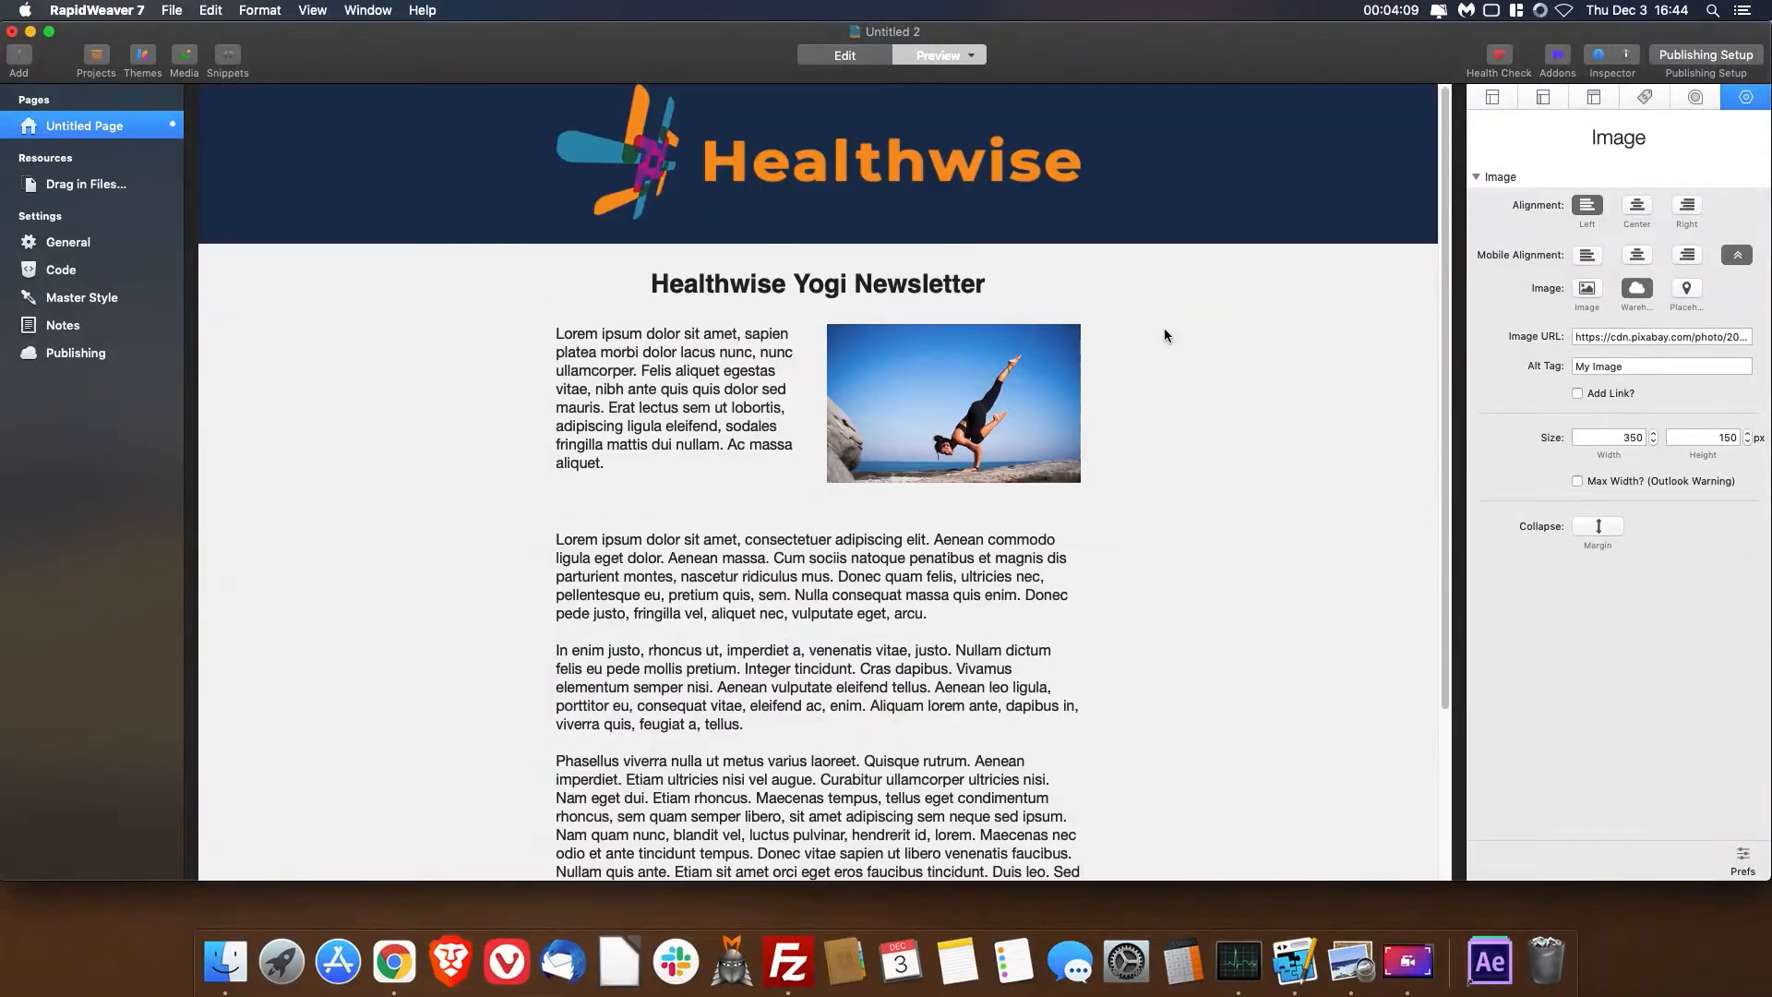
{"action": "left_click", "coordinate": [859, 61]}
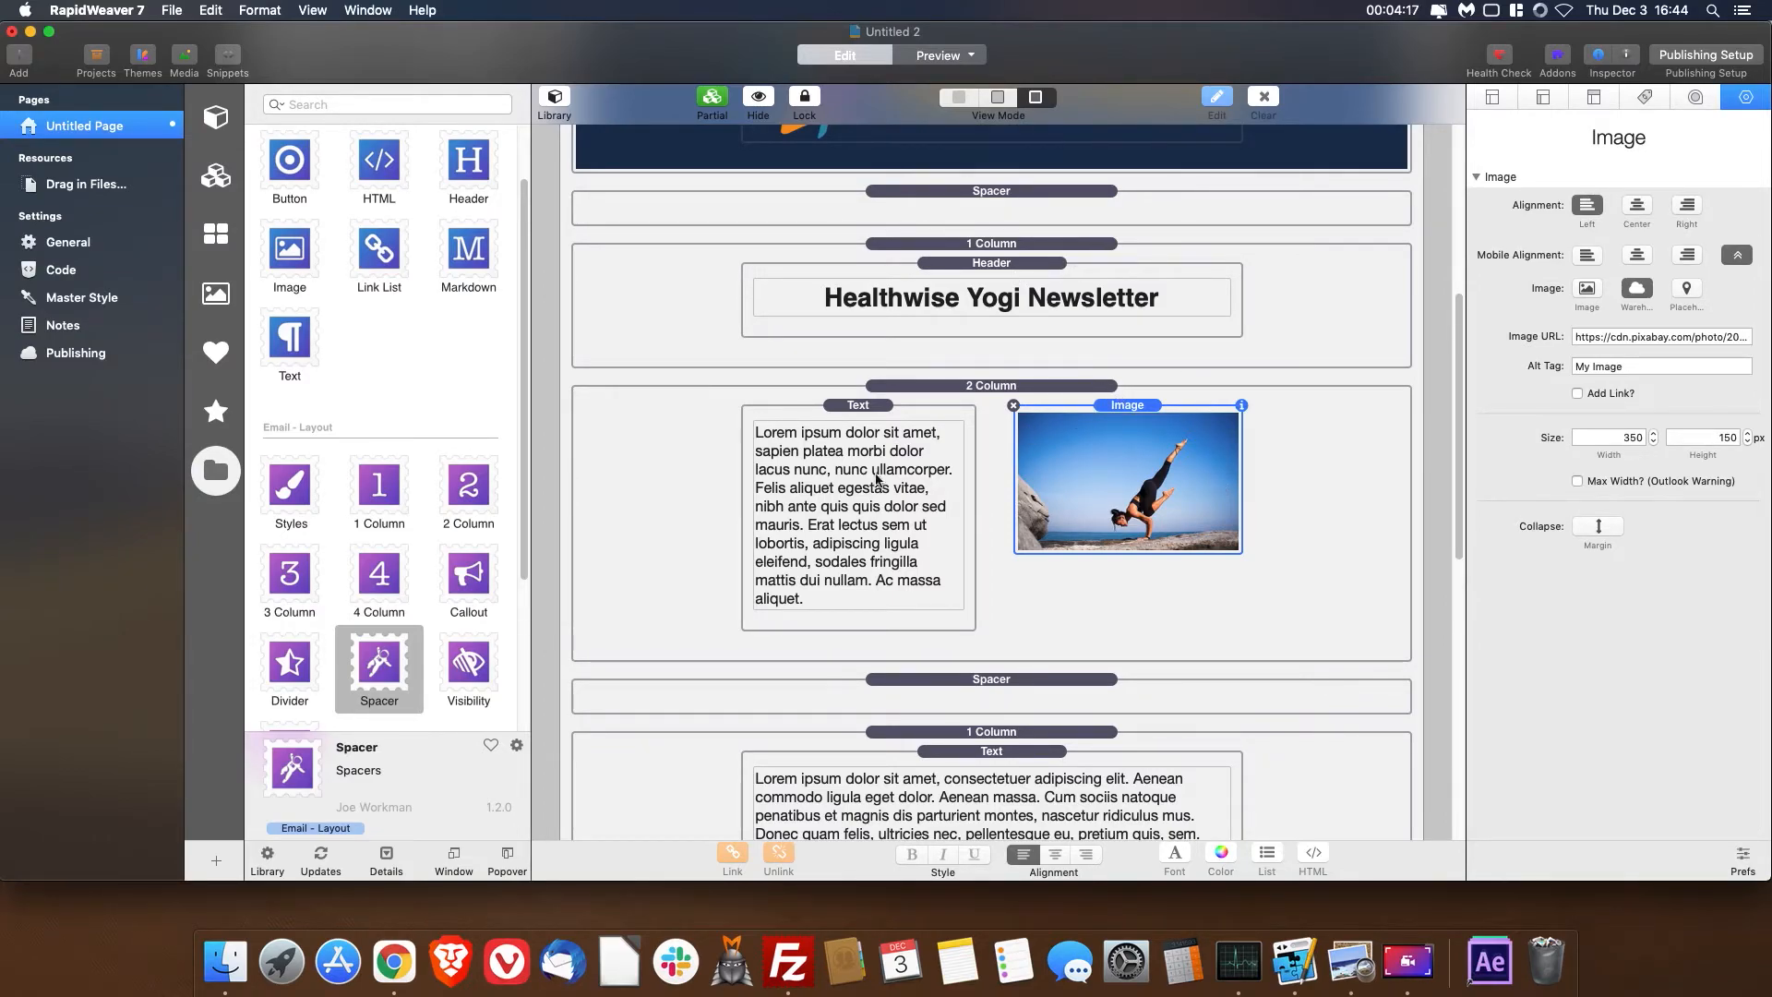
- Place an Inliner stack between the Styles stack and the logo's 1 Column, and preview the page to generate the inlined and text email code
{"action": "scroll", "coordinate": [406, 437], "scroll_direction": "down", "scroll_amount": 5}
{"action": "mouse_move", "coordinate": [274, 630]}
{"action": "left_mouse_down"}
{"action": "mouse_move", "coordinate": [585, 335]}
{"action": "mouse_move", "coordinate": [906, 159]}
{"action": "mouse_move", "coordinate": [895, 191]}
{"action": "mouse_move", "coordinate": [900, 85]}
{"action": "mouse_move", "coordinate": [922, 208]}
{"action": "mouse_move", "coordinate": [890, 478]}
{"action": "left_mouse_up"}
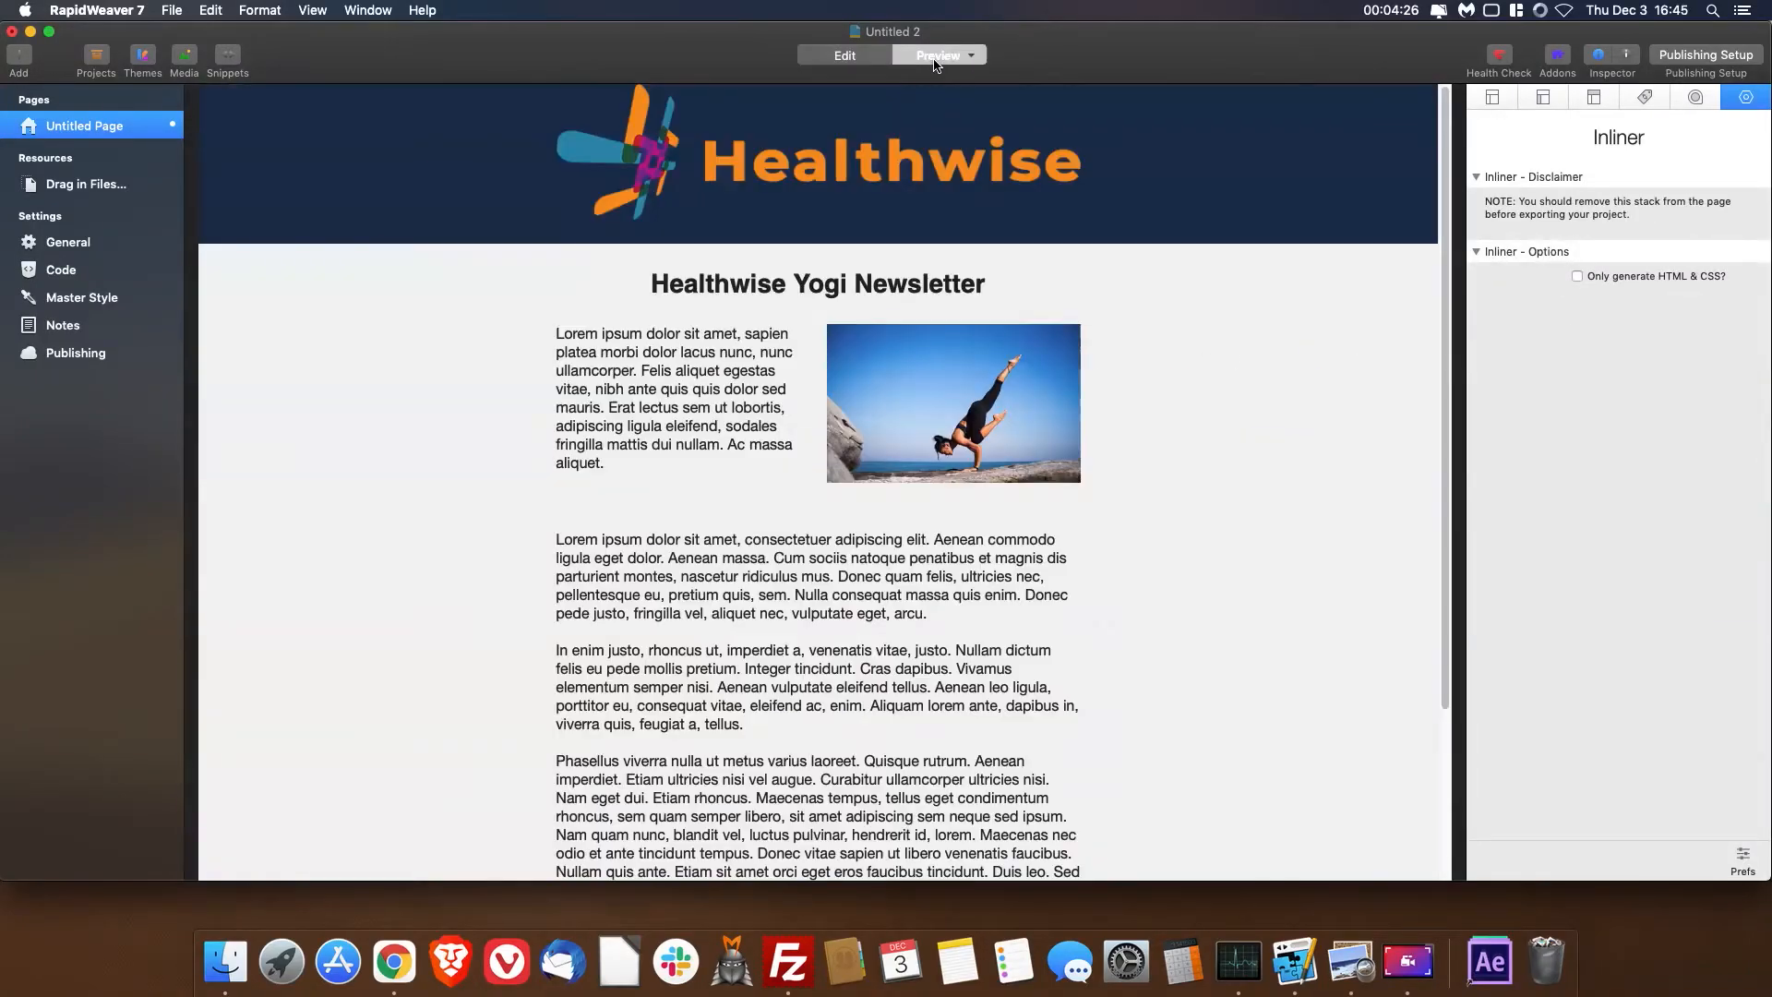
{"action": "left_click", "coordinate": [938, 58]}
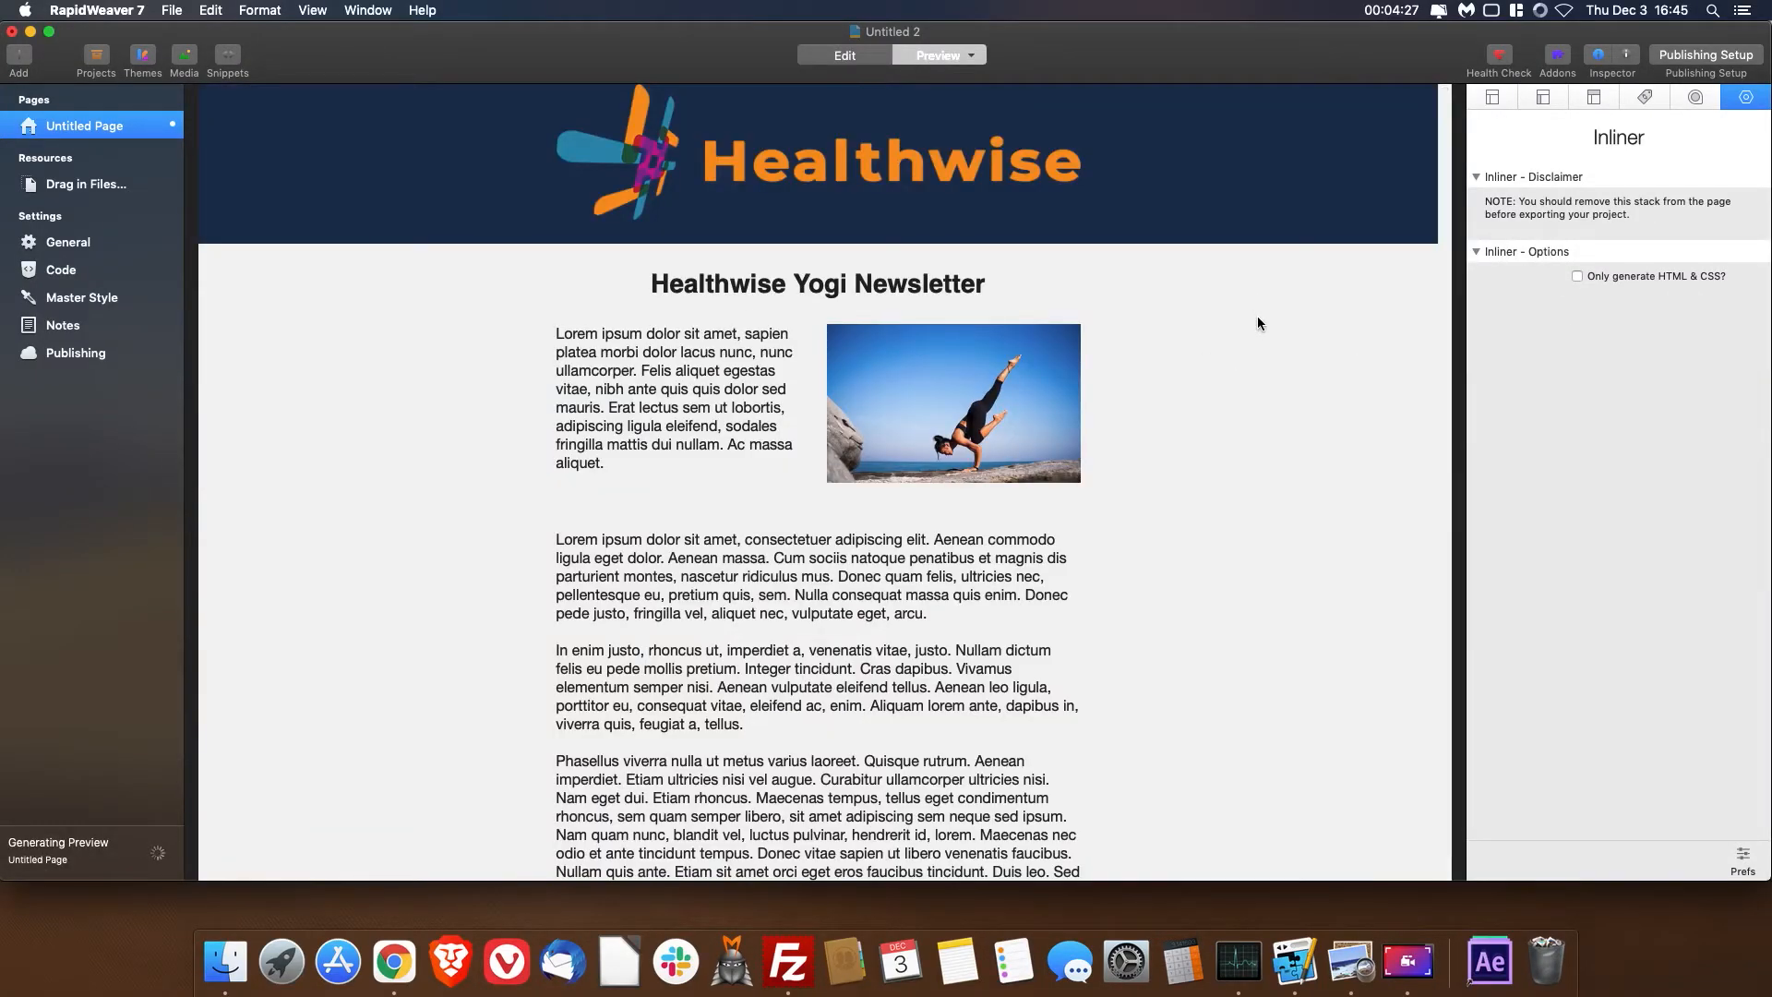
{"action": "left_click_drag", "start_coordinate": [368, 579], "coordinate": [543, 760]}
{"action": "left_click", "coordinate": [974, 628]}
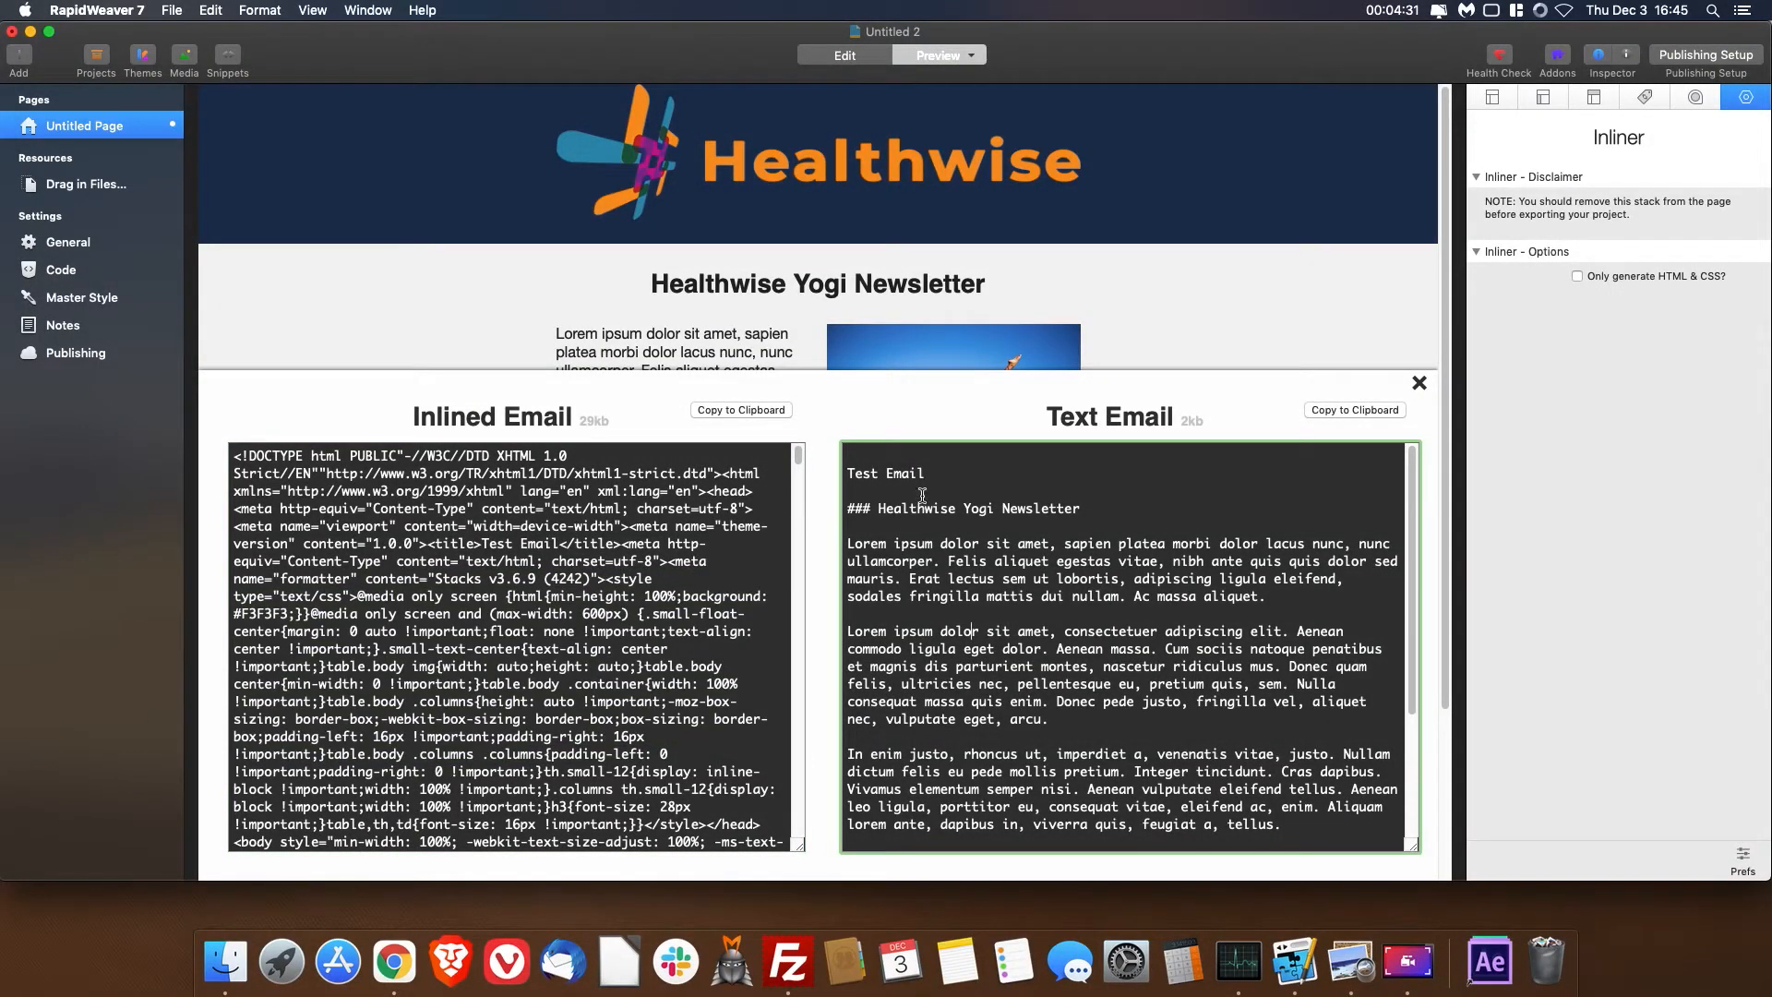